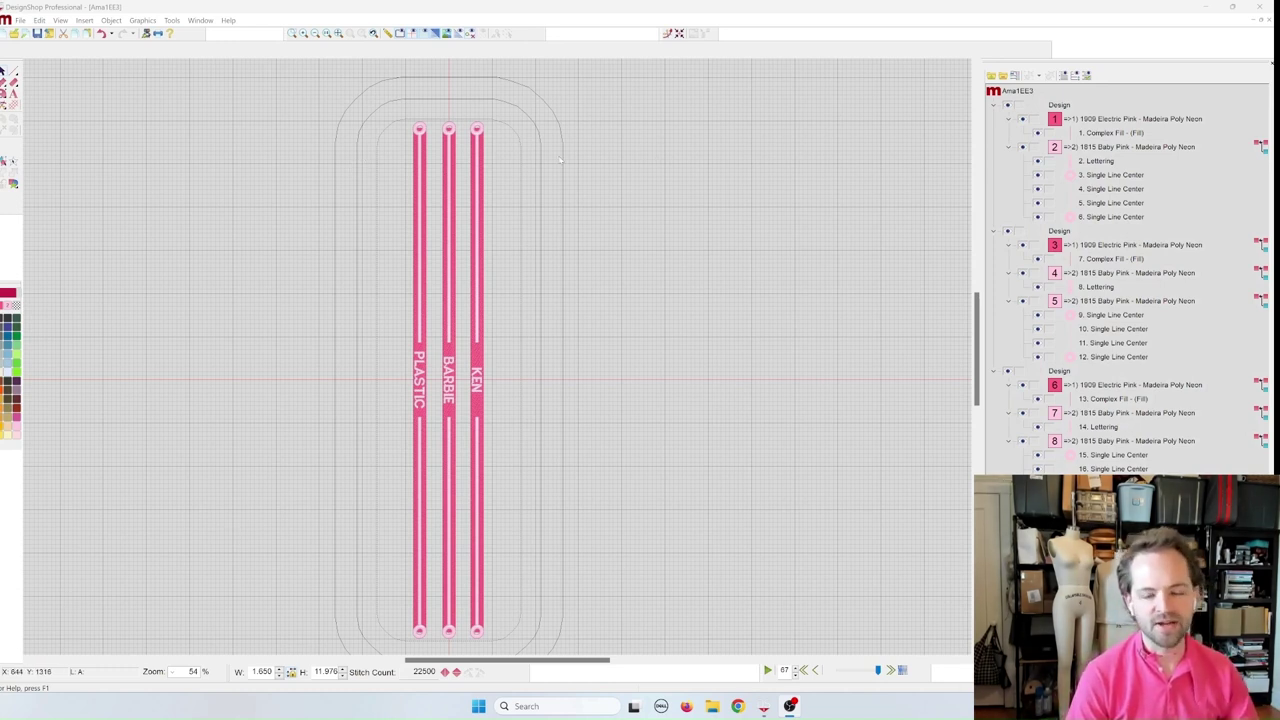
Step: Hide the KEN, PLASTIC and BARBIE design groups in the object tree
left_click(1007, 231)
left_click(994, 371)
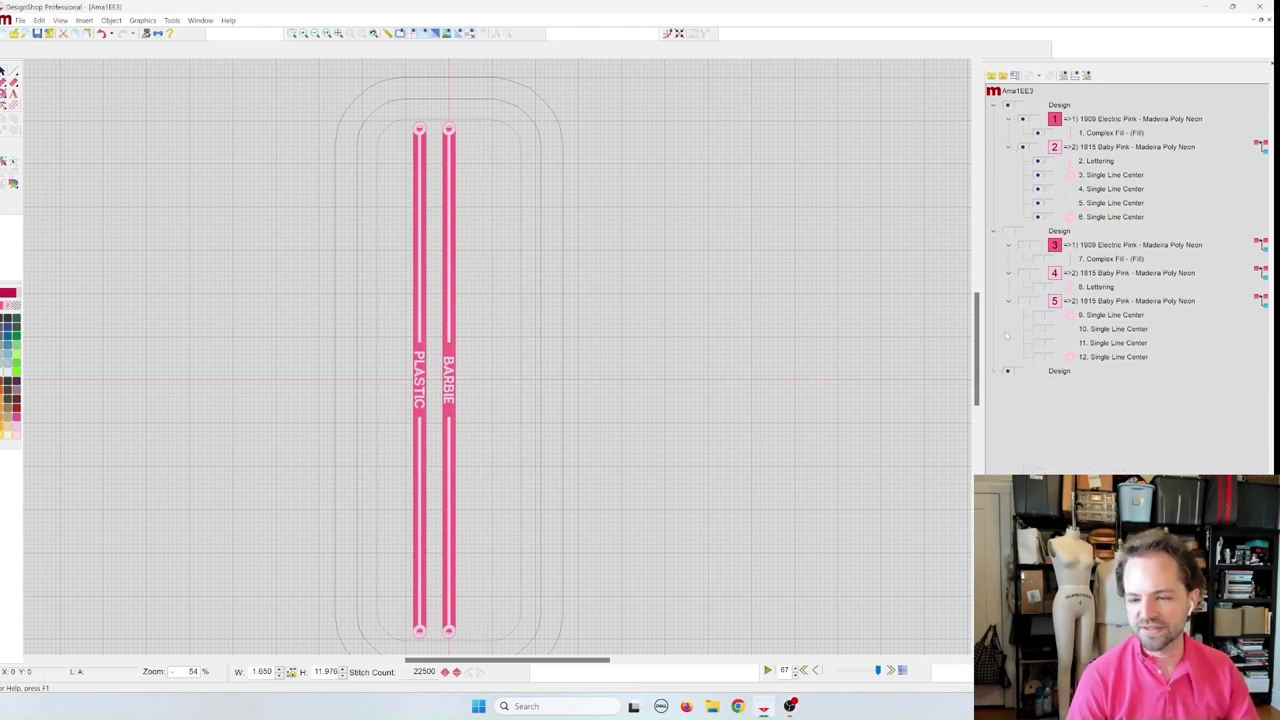
left_click(1008, 371)
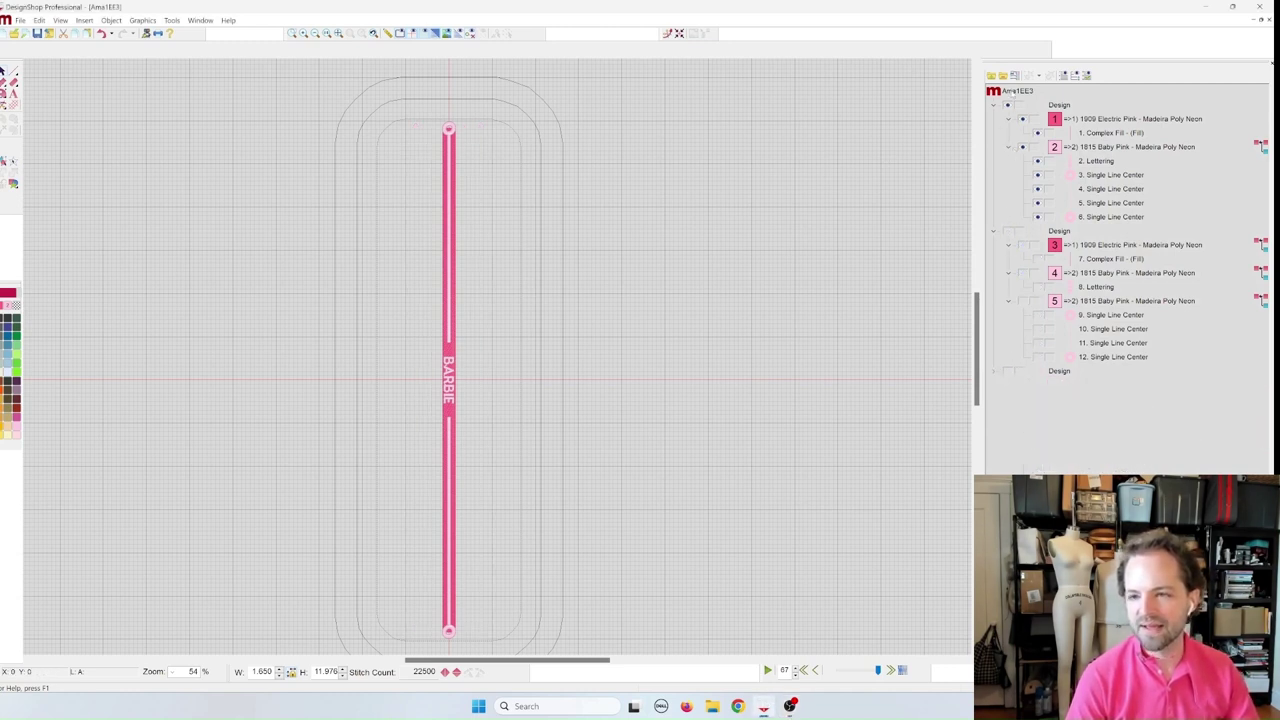
left_click(1008, 104)
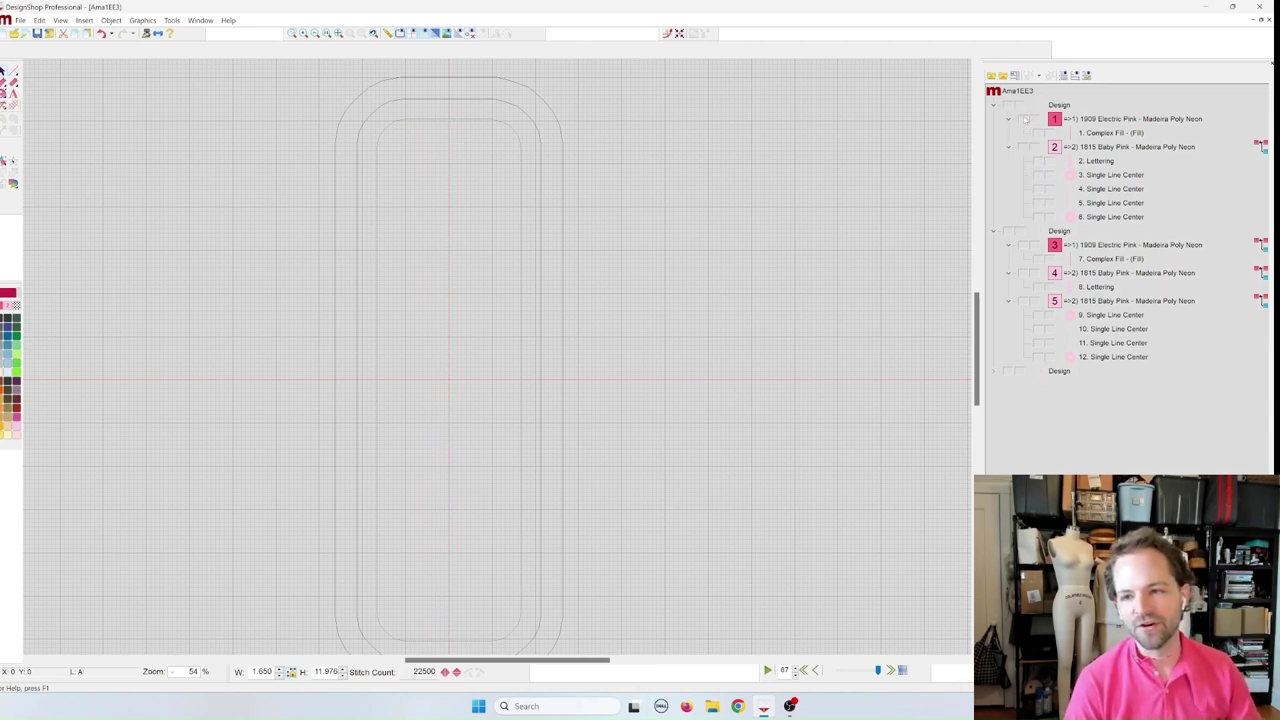
Step: Show BARBIE's pink fill, top ring, upper and lower line runs, and bottom ring again
left_click(1023, 120)
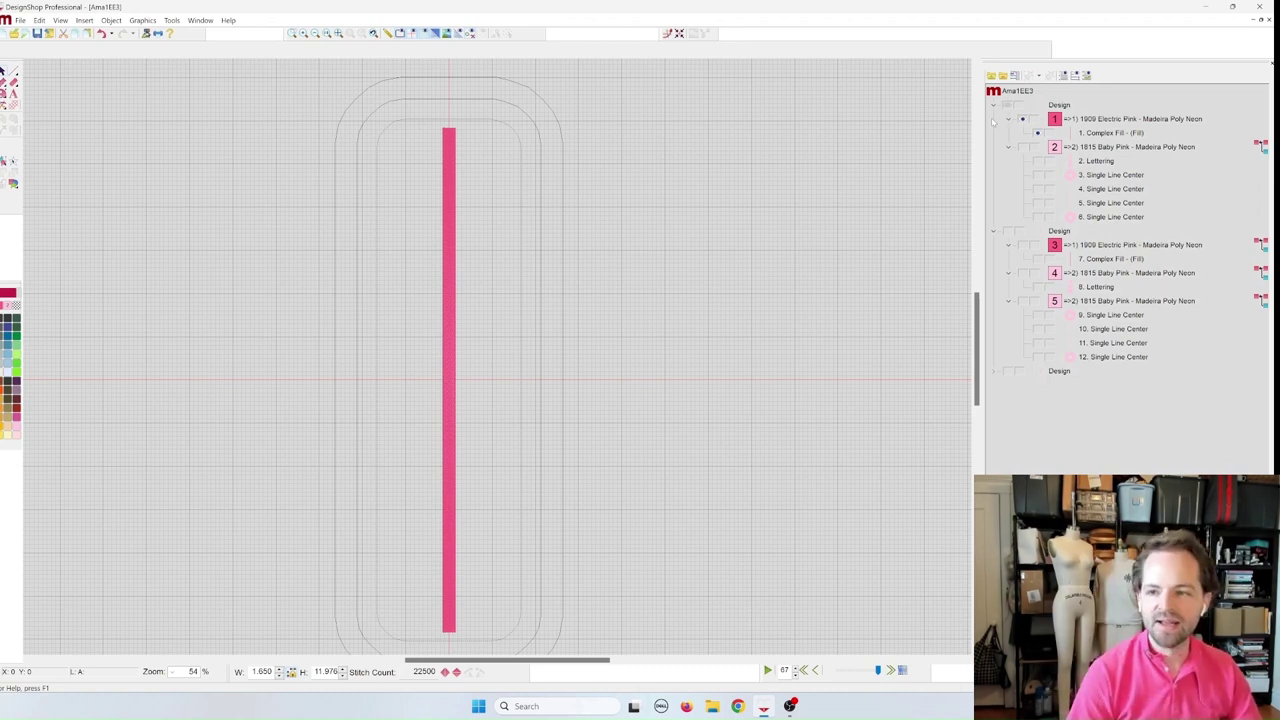
left_click(1023, 147)
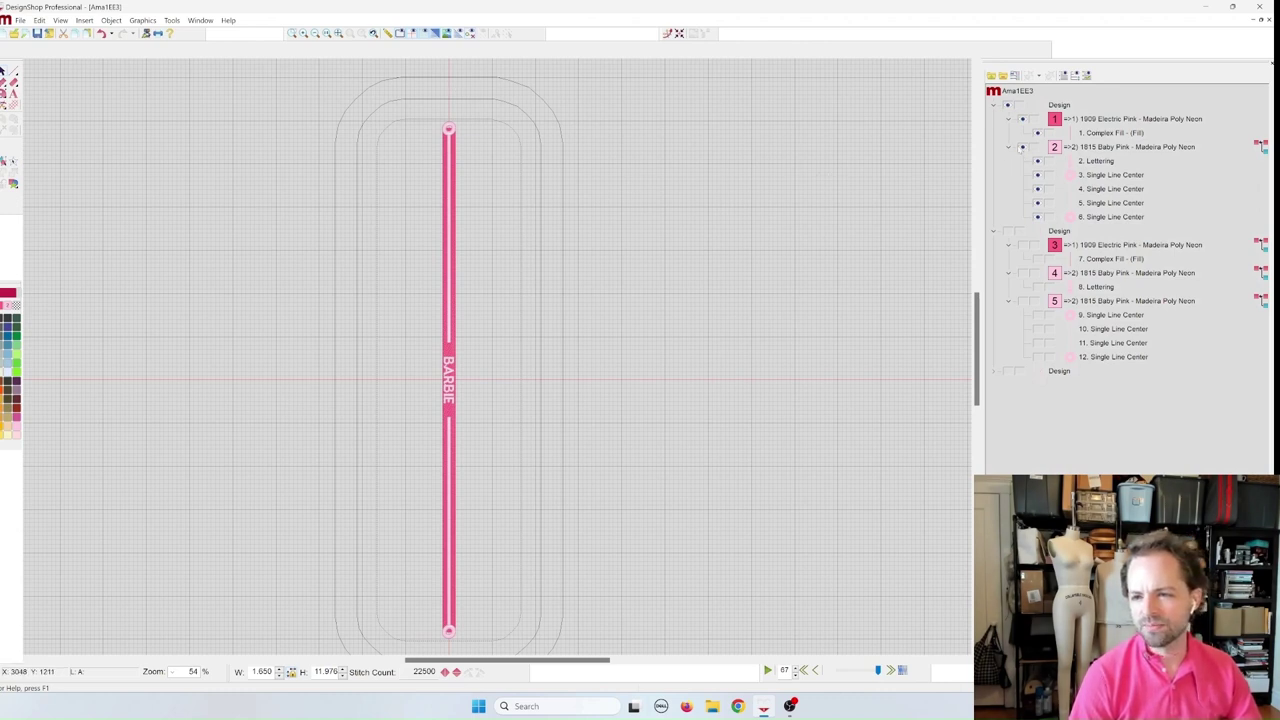
left_click(1022, 147)
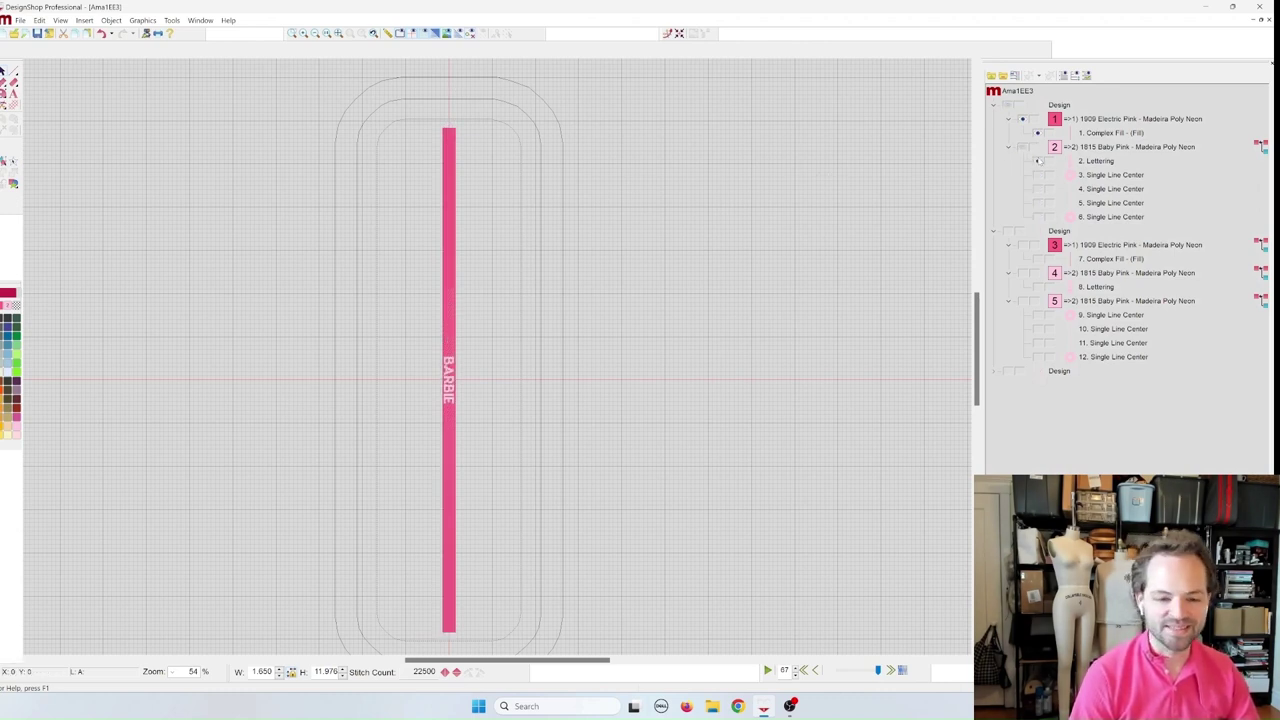
left_click(1038, 175)
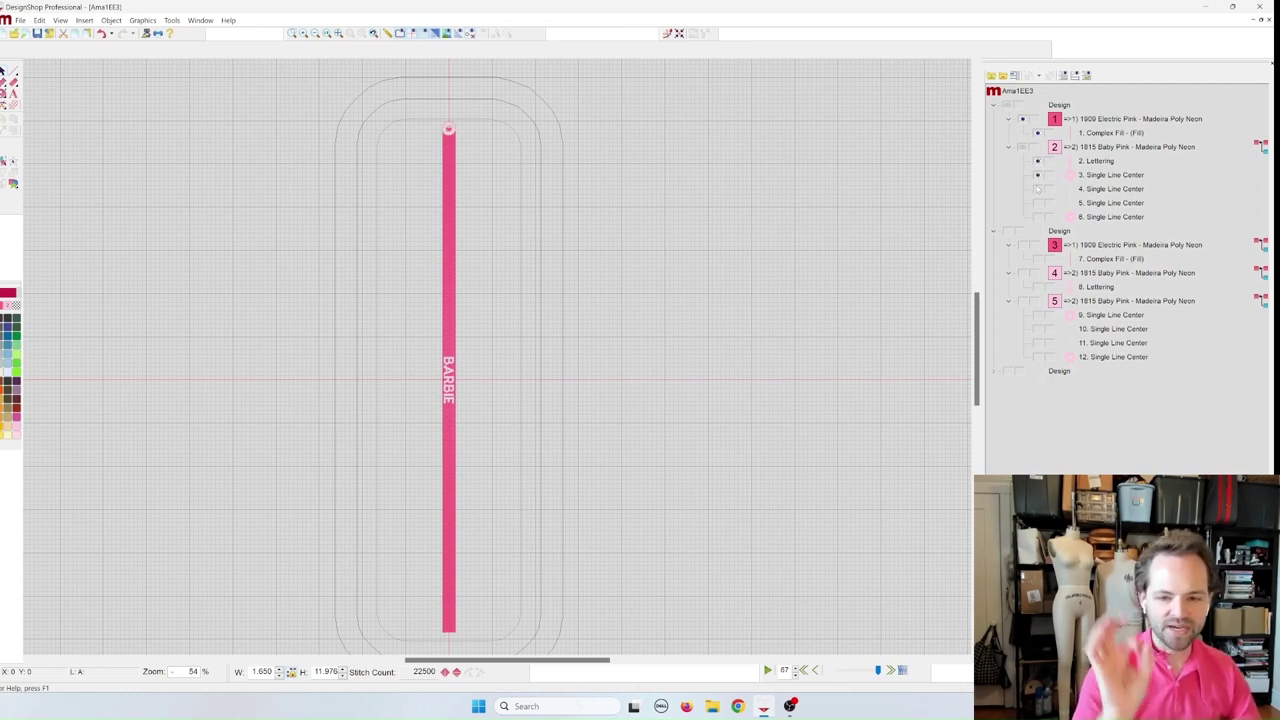
left_click(1038, 189)
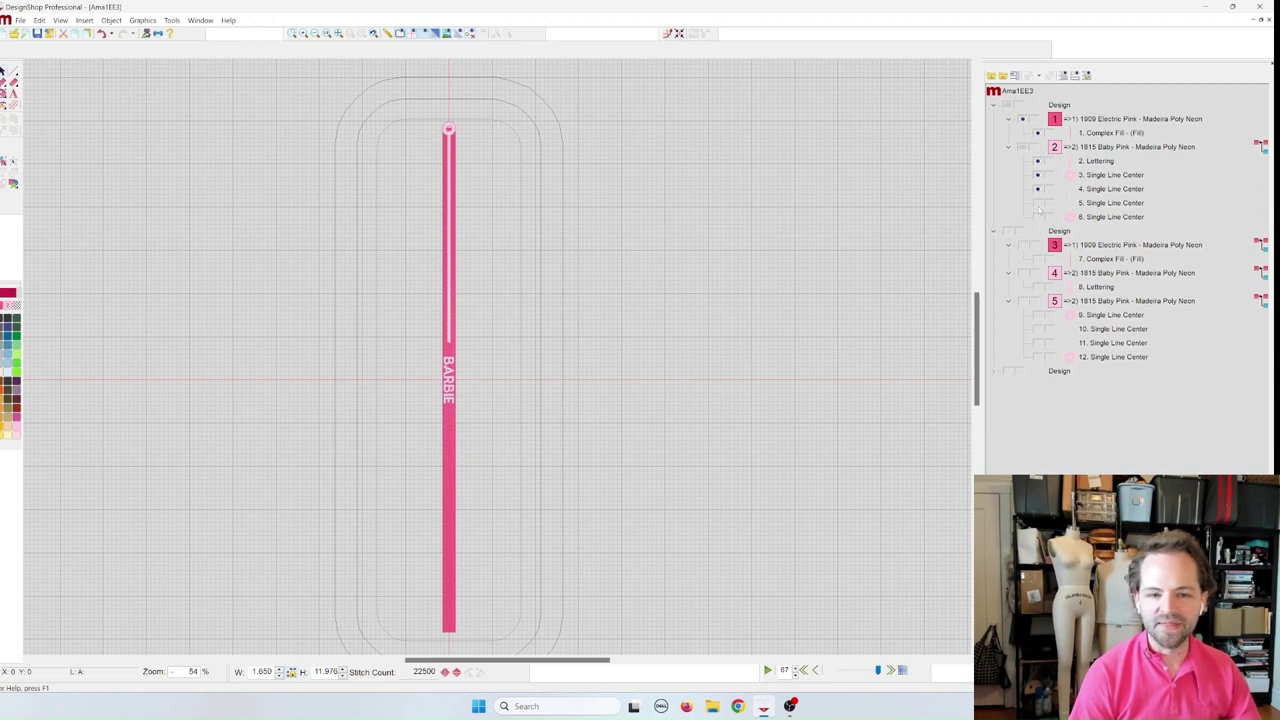
left_click(1038, 203)
left_click(1038, 217)
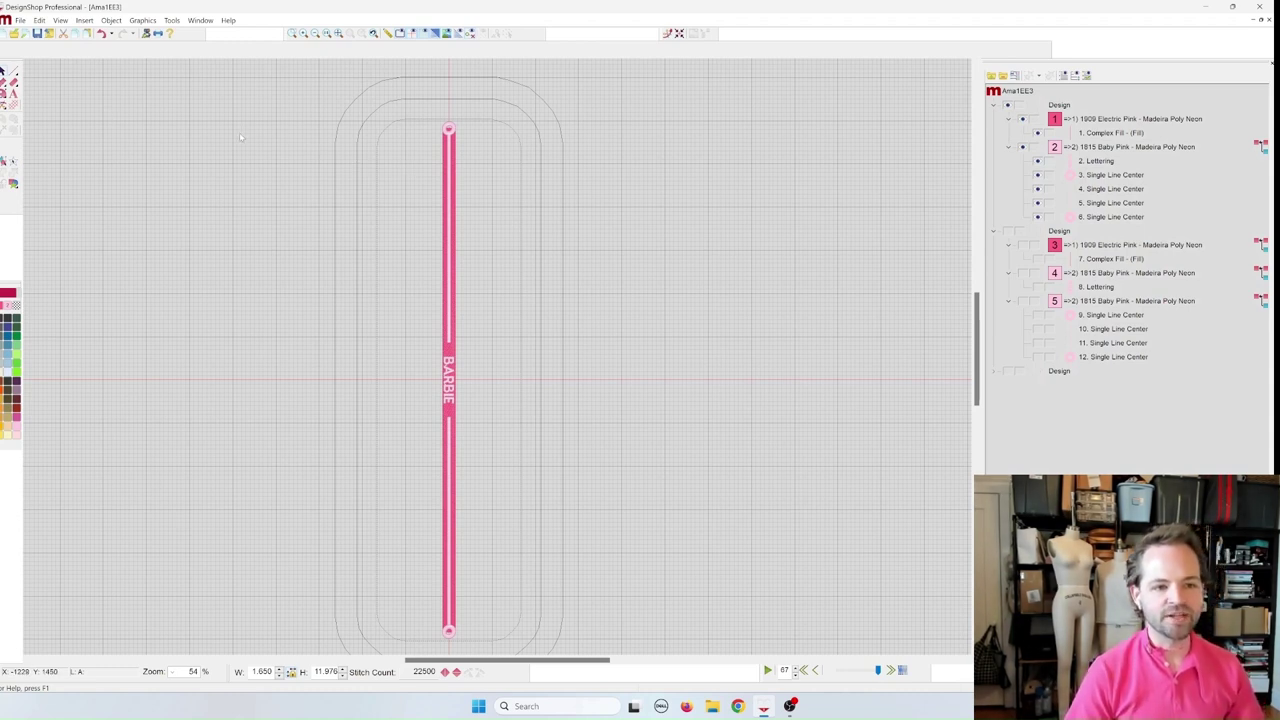
Step: Activate the Complex Fill tool with Ctrl+V and zoom in on the BARBIE strip's top ring
key("ctrl+v")
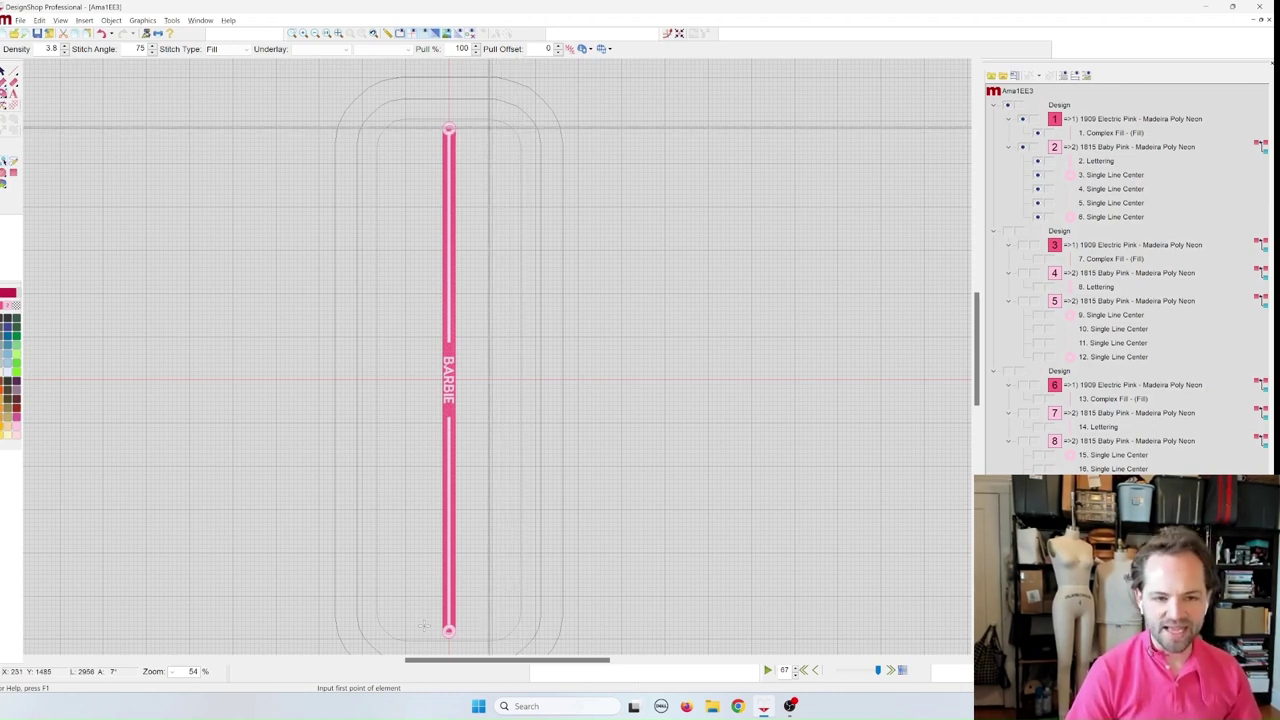
scroll(423, 626, "up", 3)
scroll(483, 131, "up", 5)
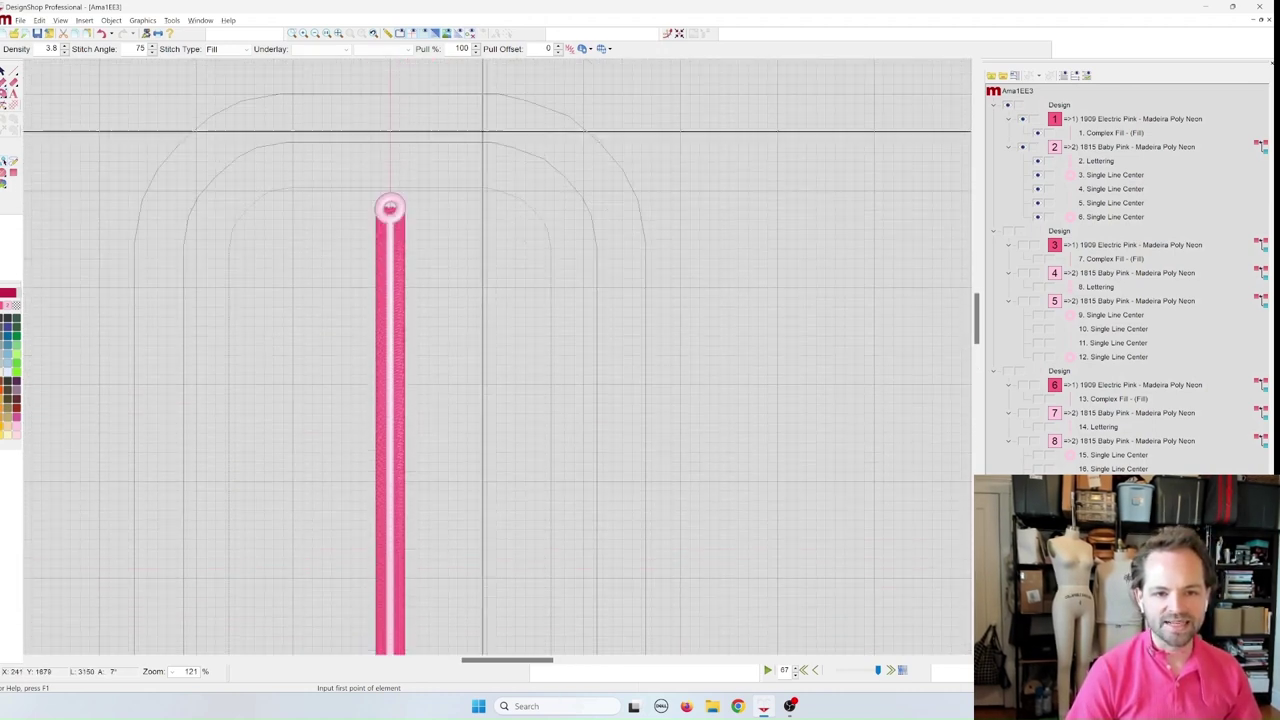
scroll(483, 131, "up", 4)
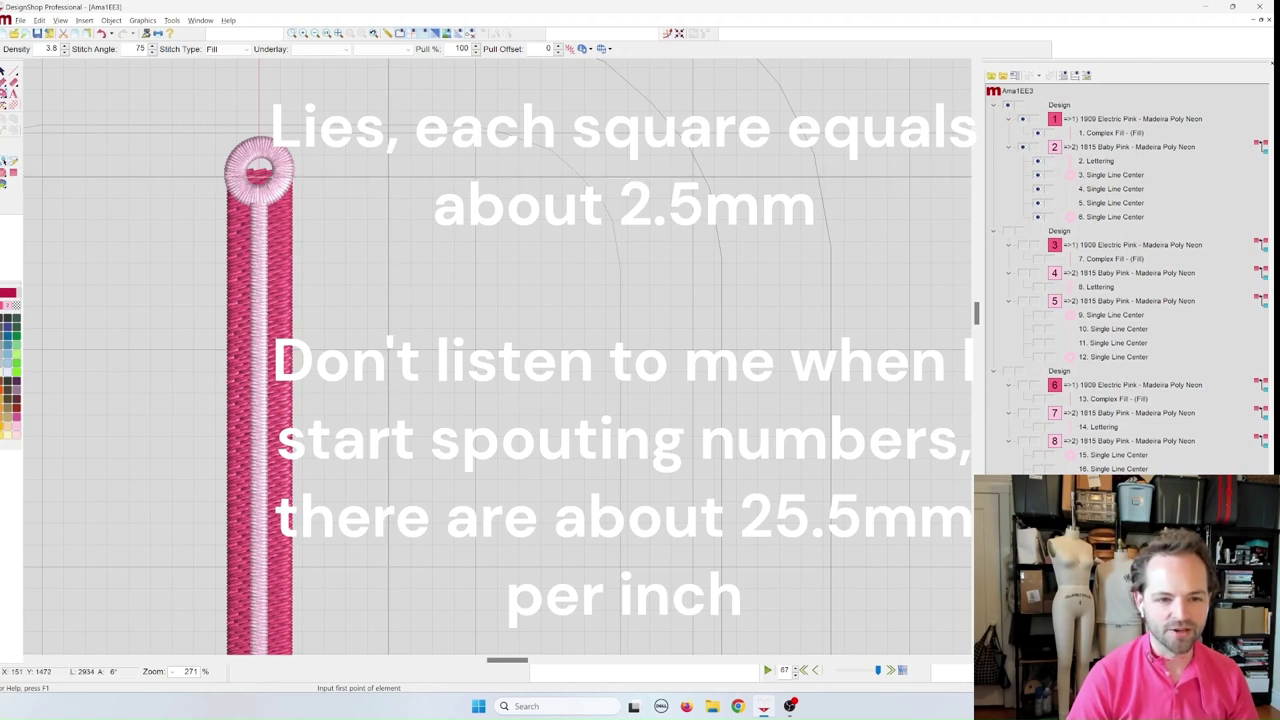
Step: Place the first two corners of the fill outline beside the strip's top ring
left_click(388, 176)
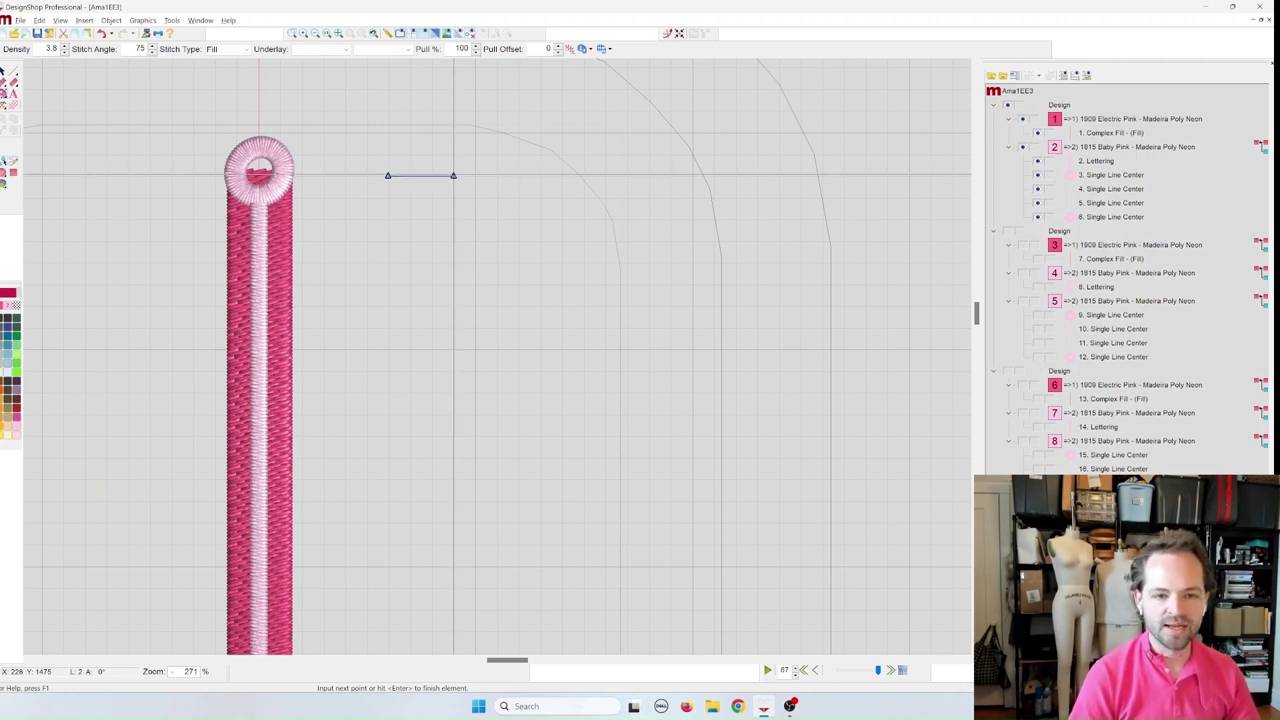
left_click(454, 176)
scroll(462, 240, "down", 5)
scroll(133, 510, "down", 5)
scroll(497, 357, "down", 4)
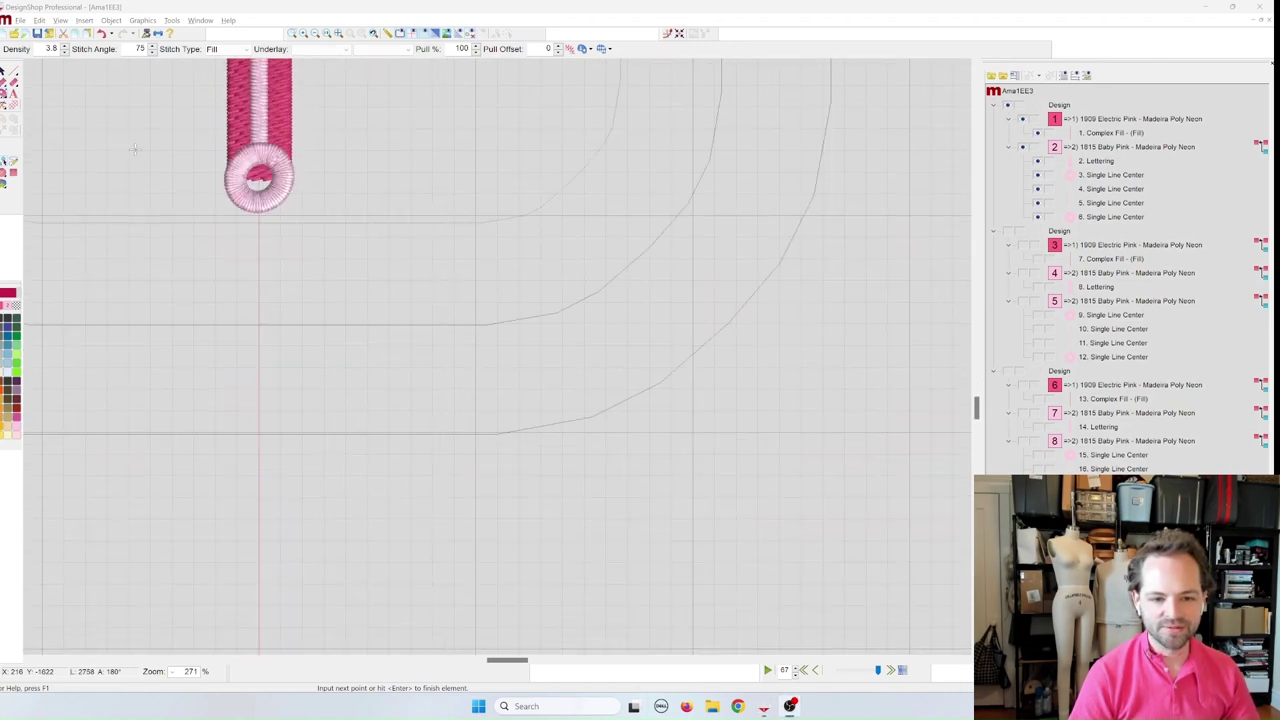
scroll(442, 260, "up", 2)
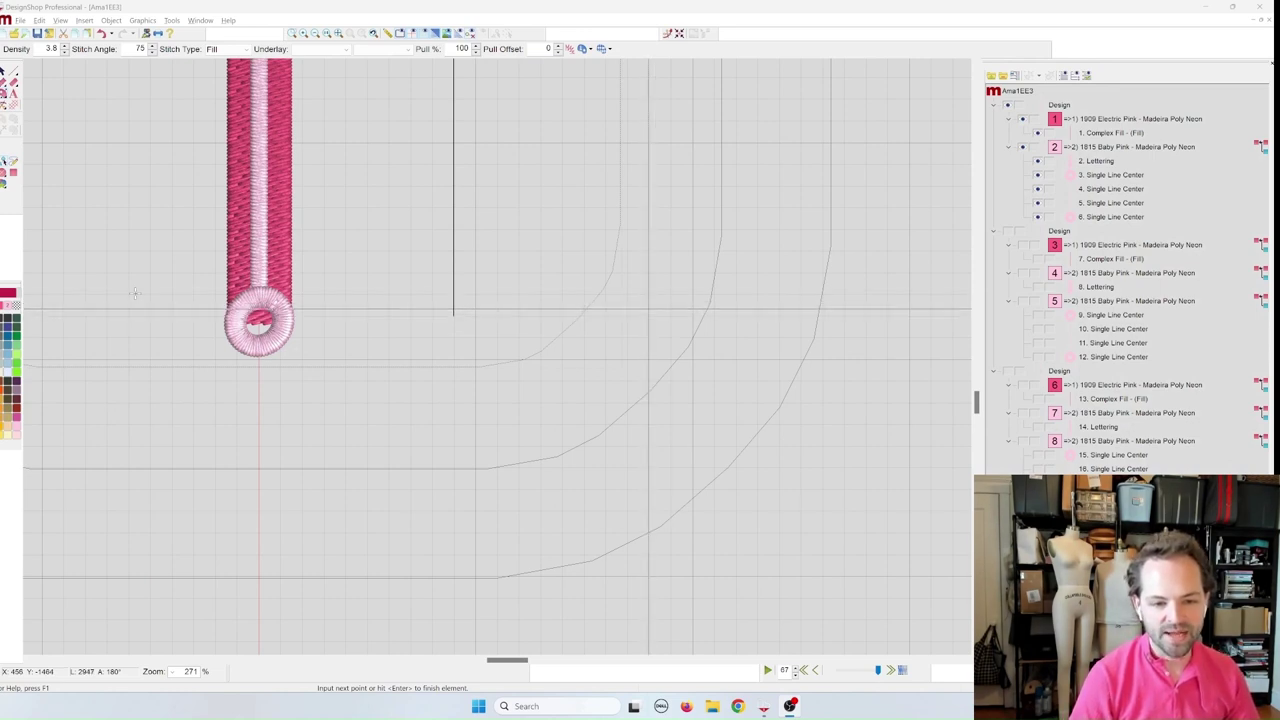
Step: Add the two lower corners down the strip and close the rectangular outline
left_click(649, 309)
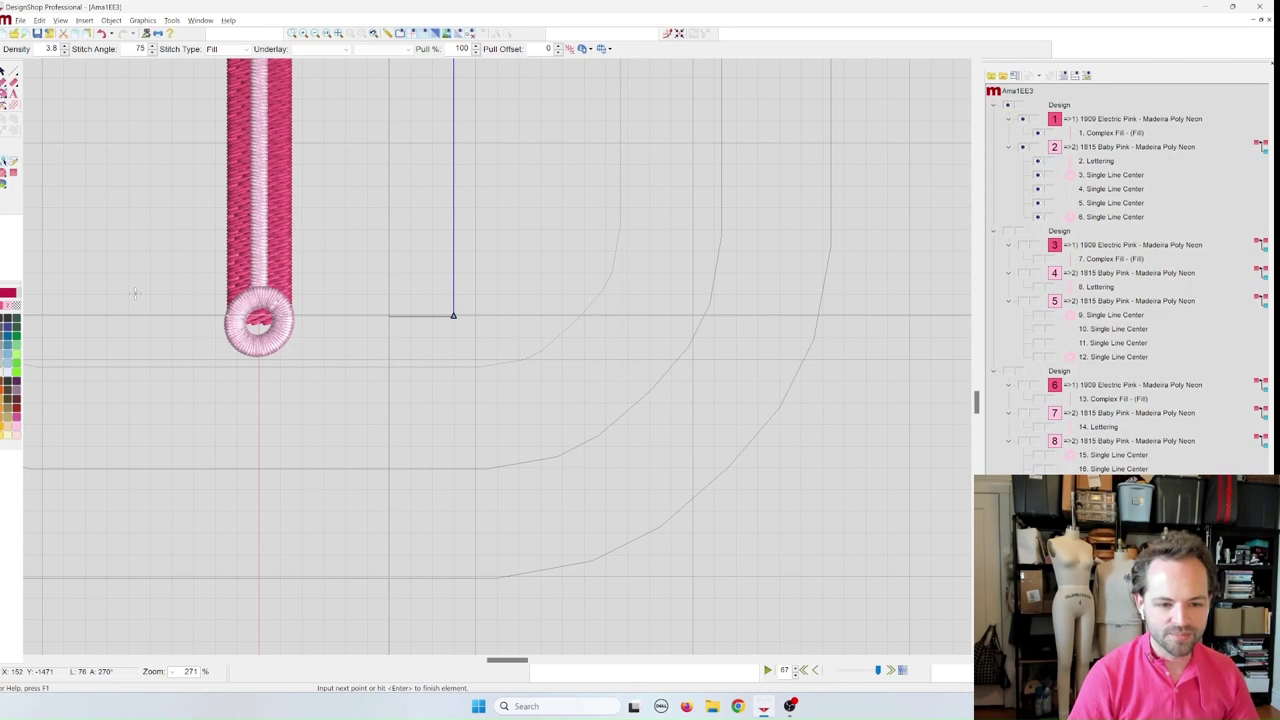
left_click(388, 315)
key("Return")
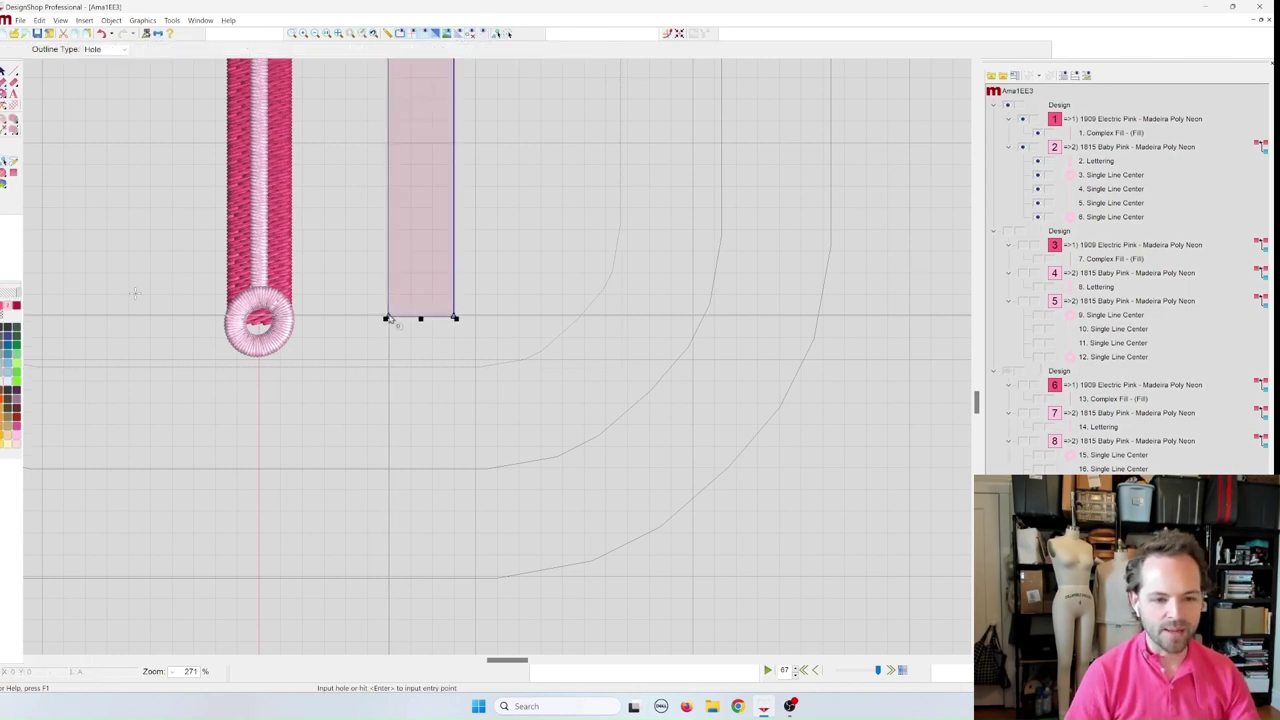
scroll(500, 344, "up", 3)
scroll(500, 344, "up", 4)
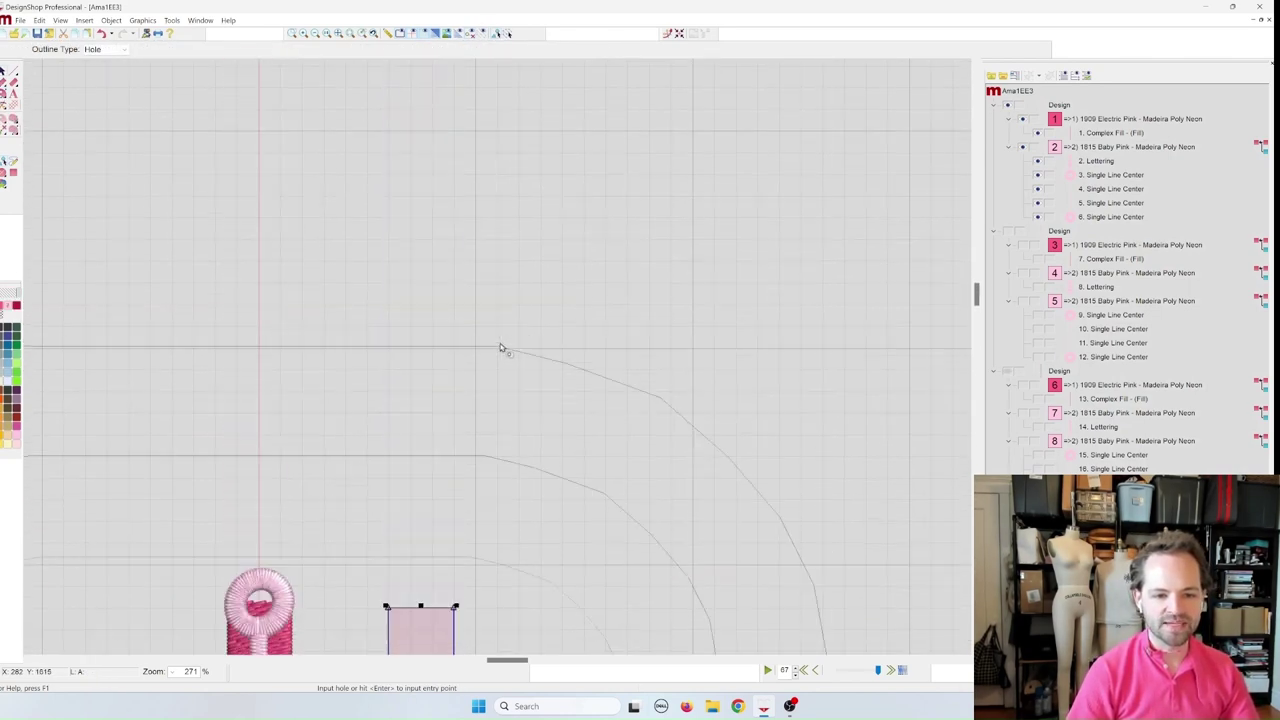
scroll(500, 344, "down", 2)
scroll(503, 349, "up", 1)
scroll(498, 349, "down", 3)
scroll(532, 380, "up", 1)
scroll(530, 386, "down", 5)
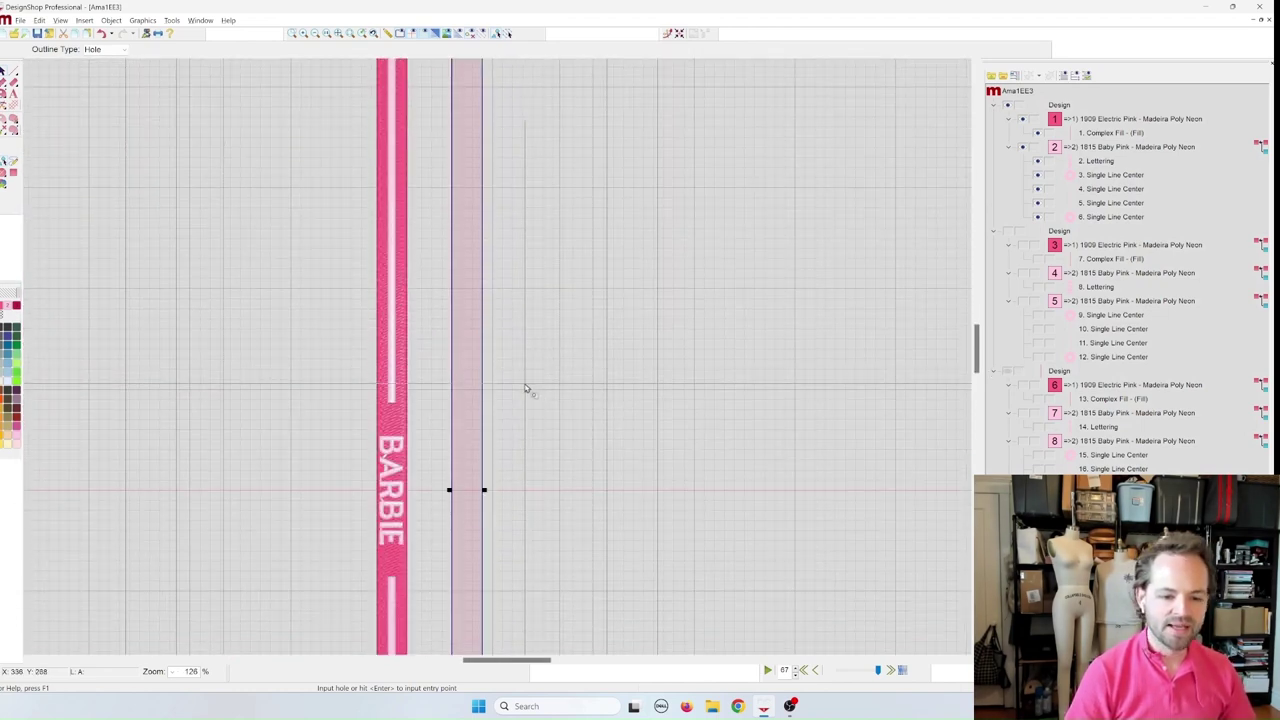
scroll(522, 388, "up", 3)
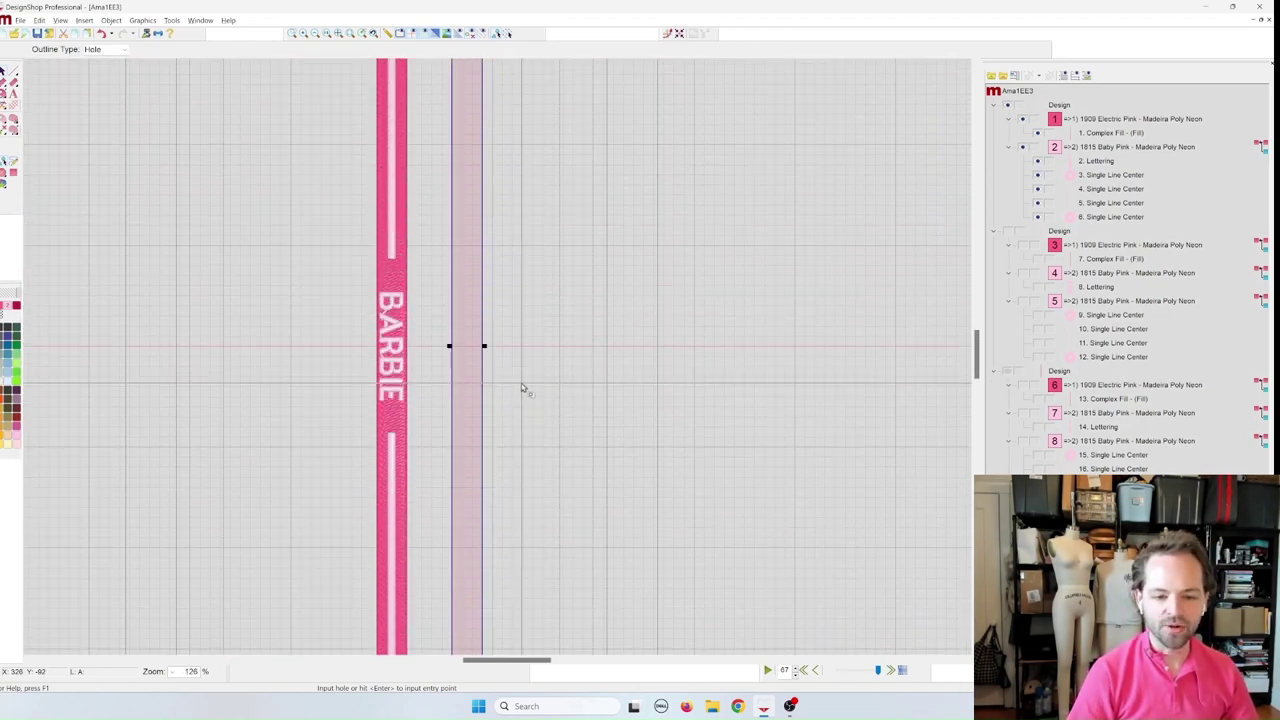
Step: Skip holes, set the entry point mid-rectangle and the exit point below, generating the fill
key("Return")
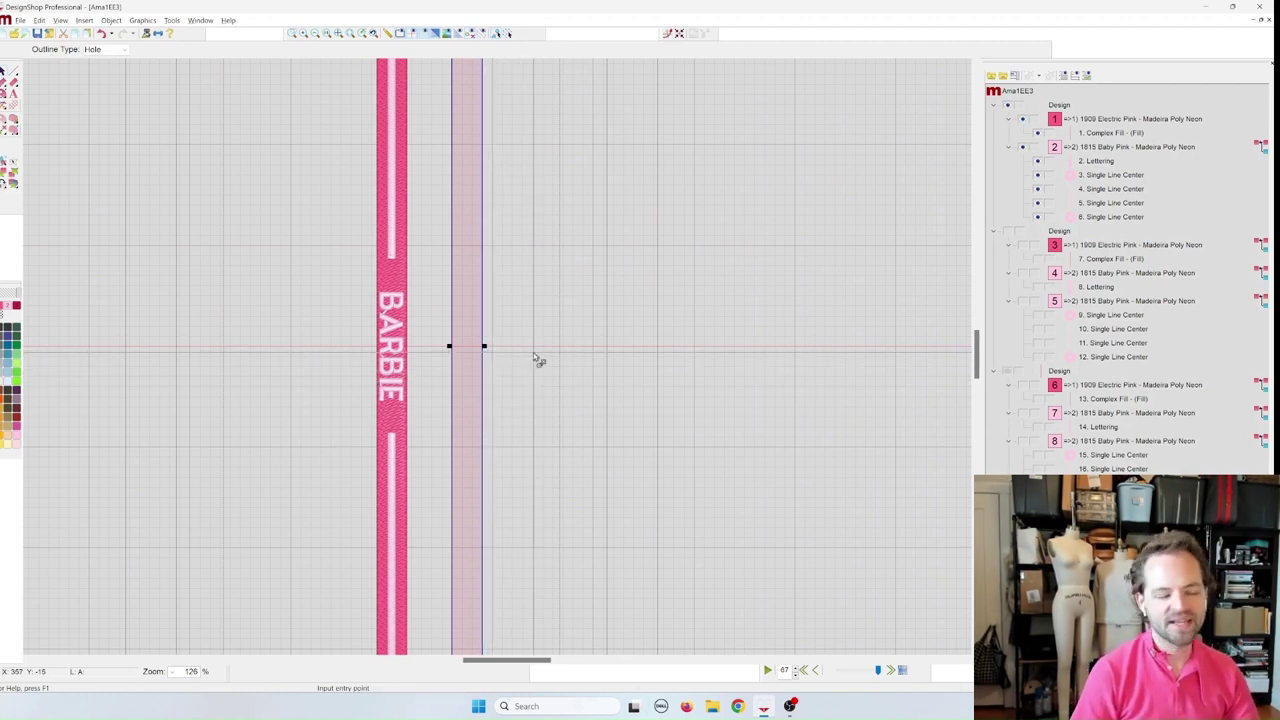
left_click(467, 347)
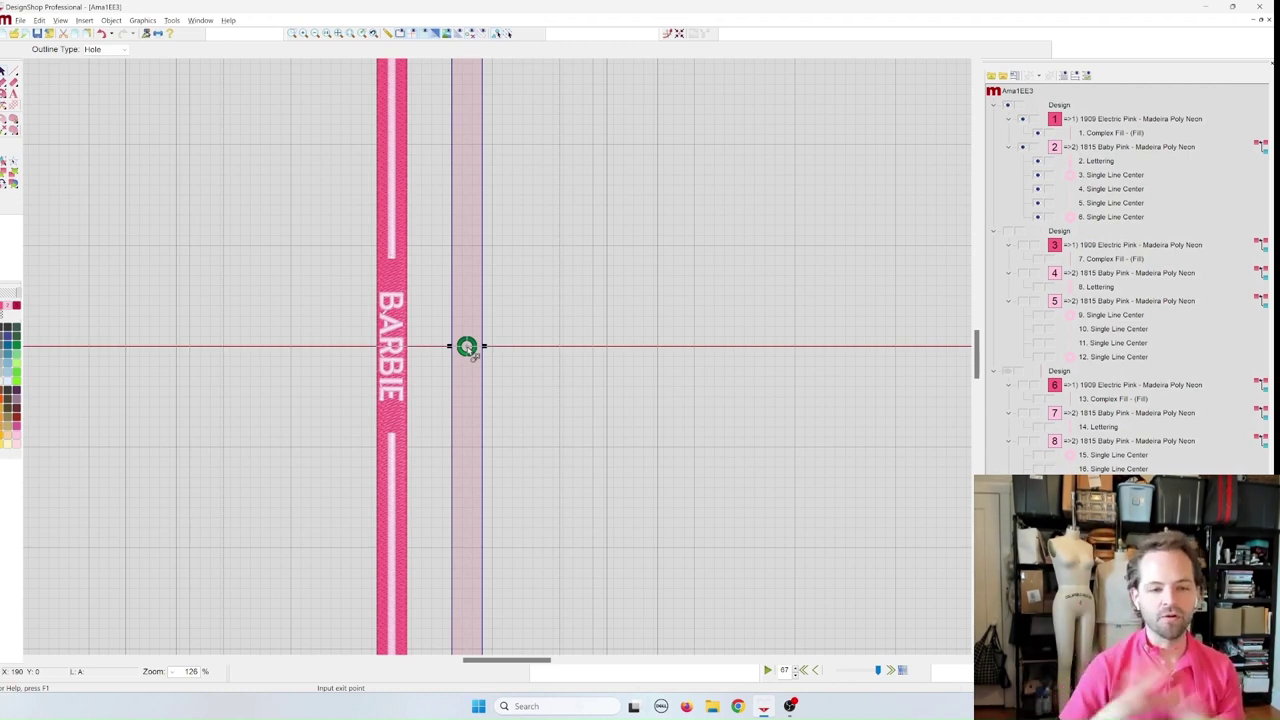
scroll(529, 350, "down", 8)
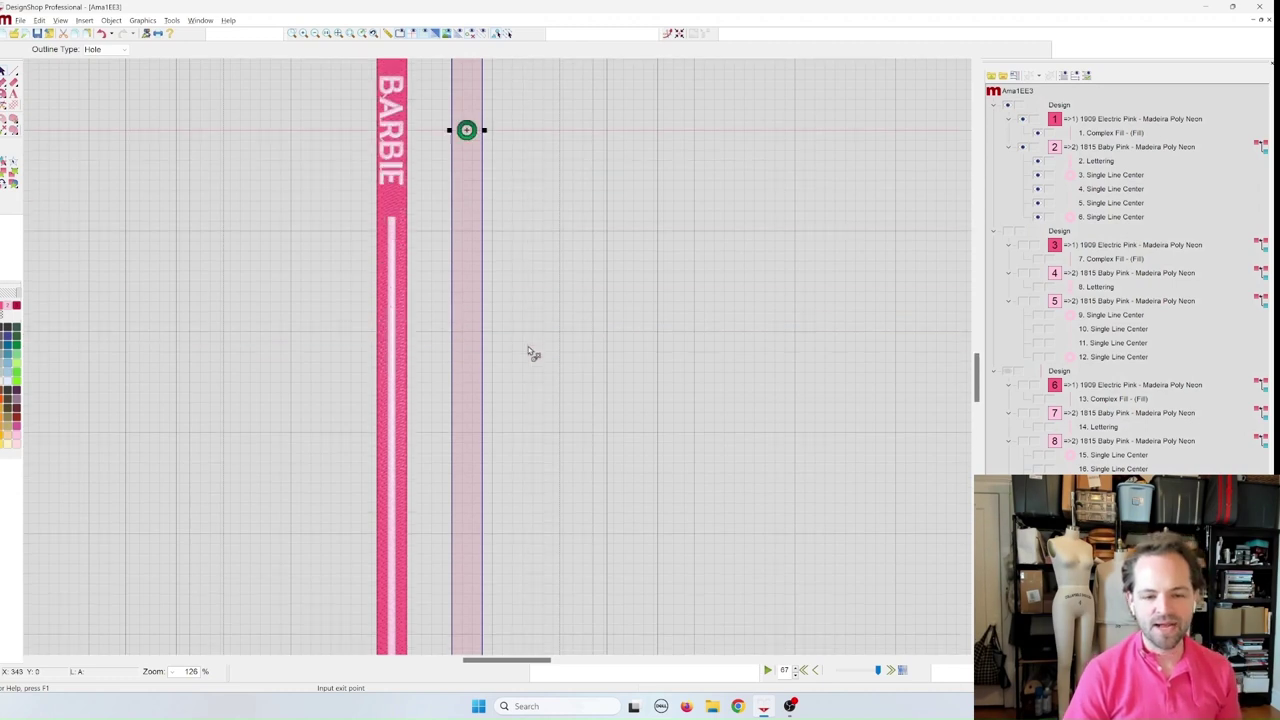
scroll(549, 209, "up", 5)
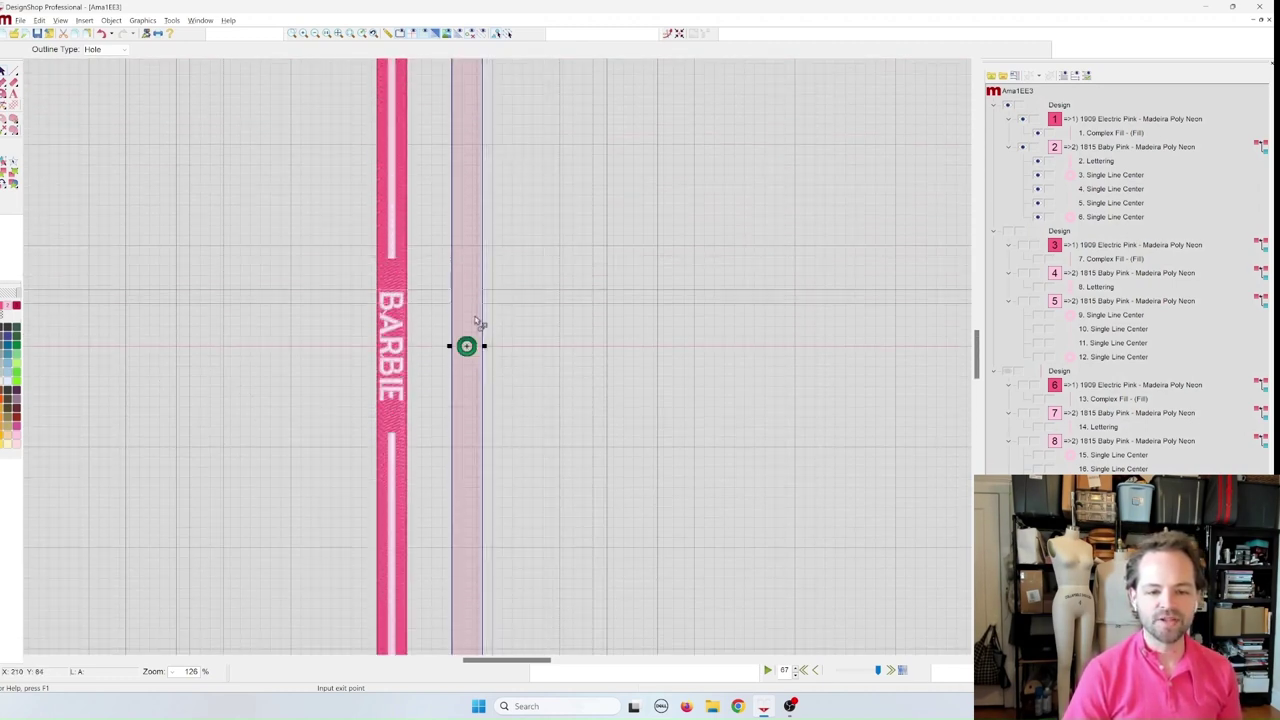
scroll(505, 320, "down", 4)
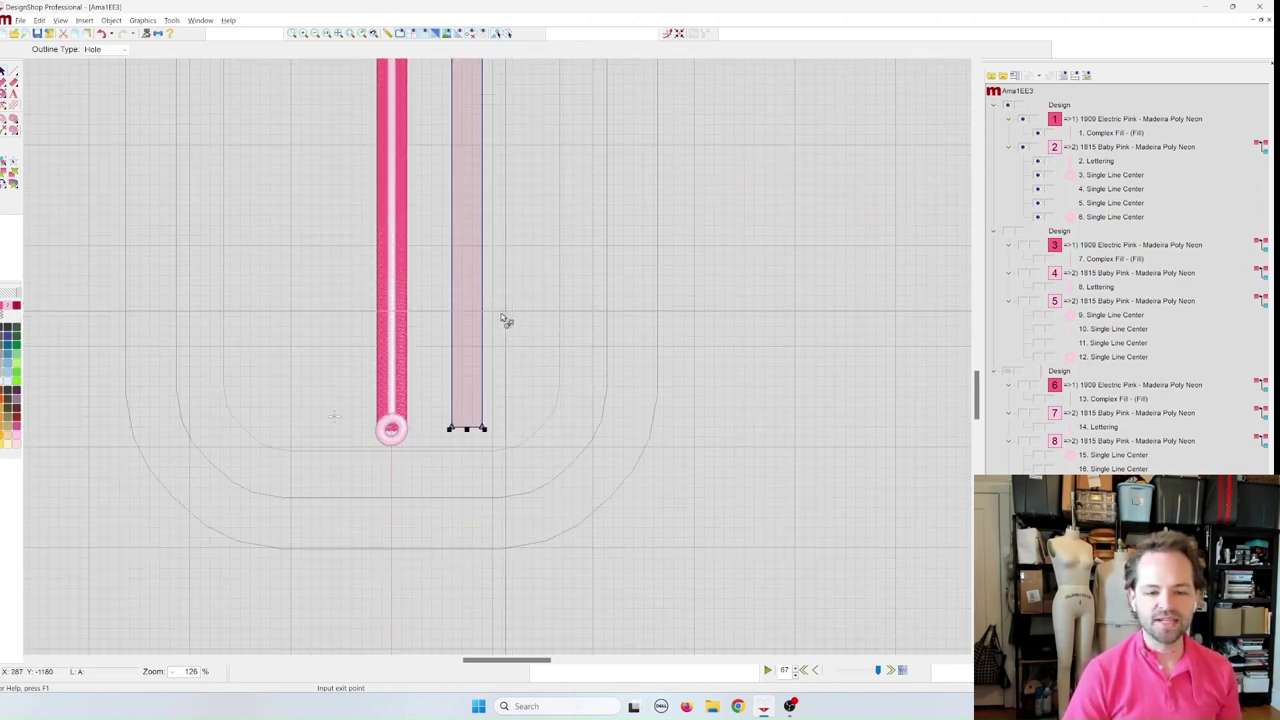
left_click(487, 491)
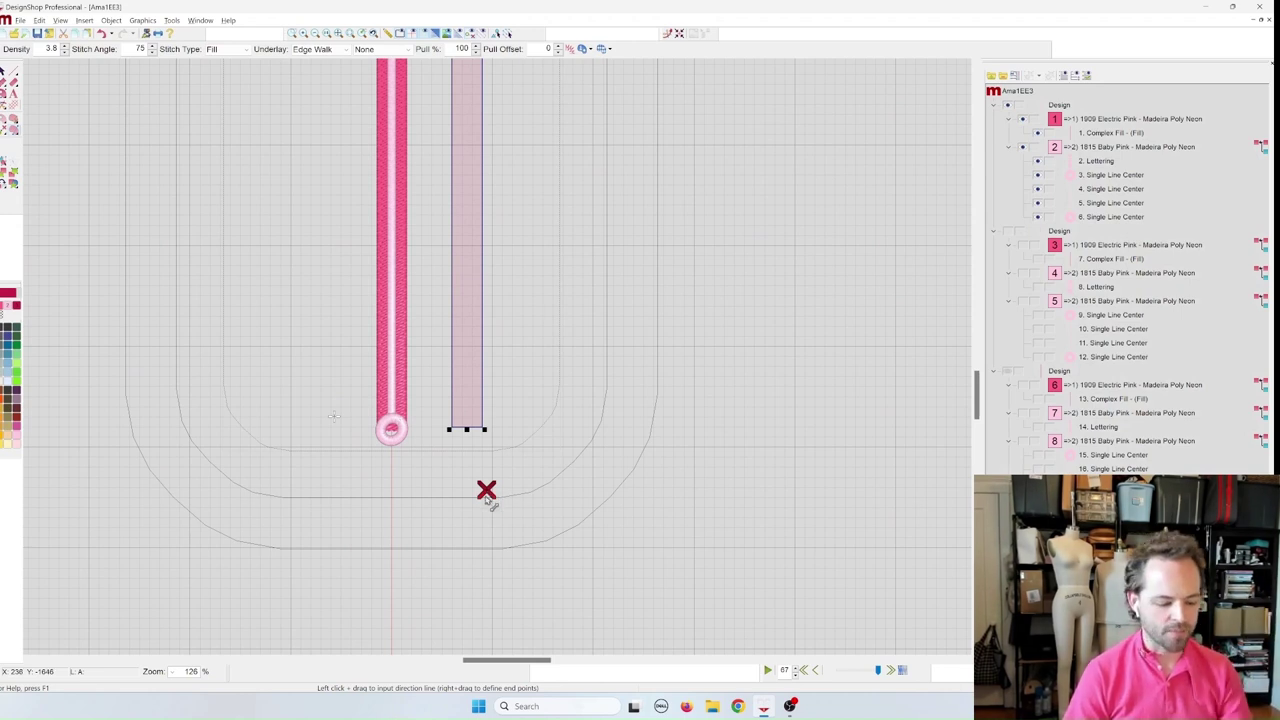
left_click(488, 494)
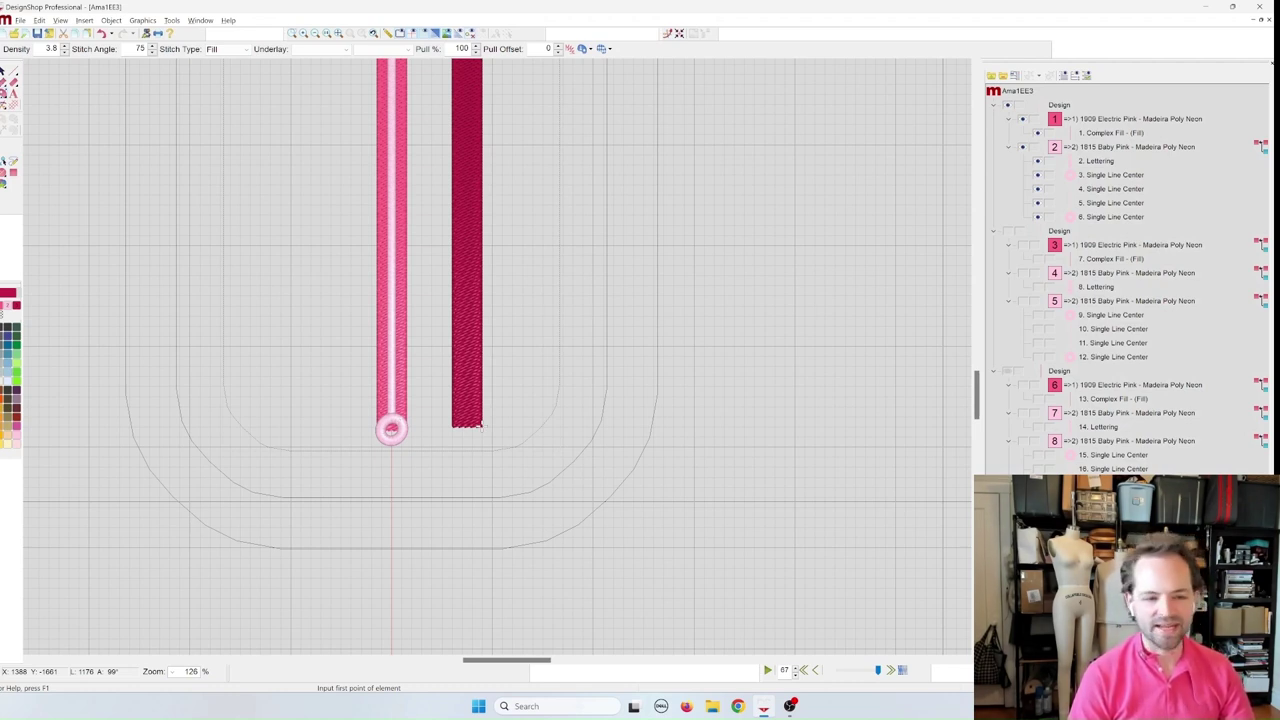
Step: Select the new fill column and recolour it 1909 Electric Pink
key("Escape")
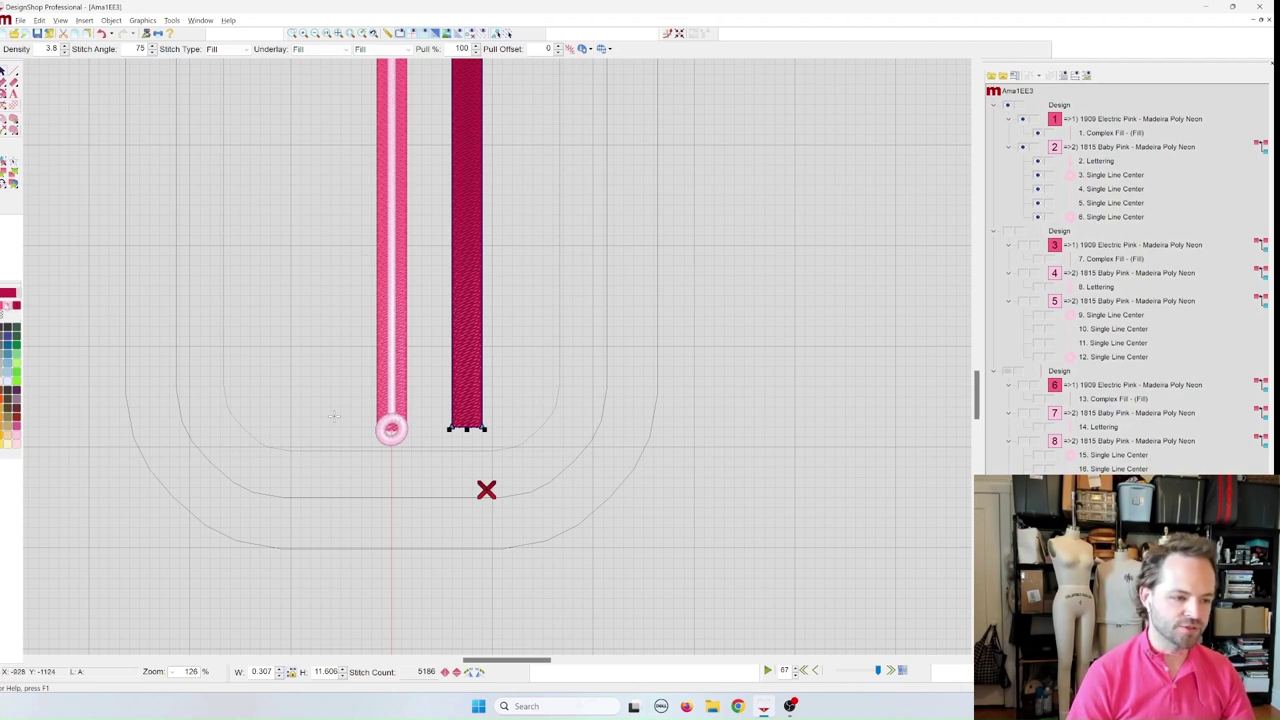
key("2")
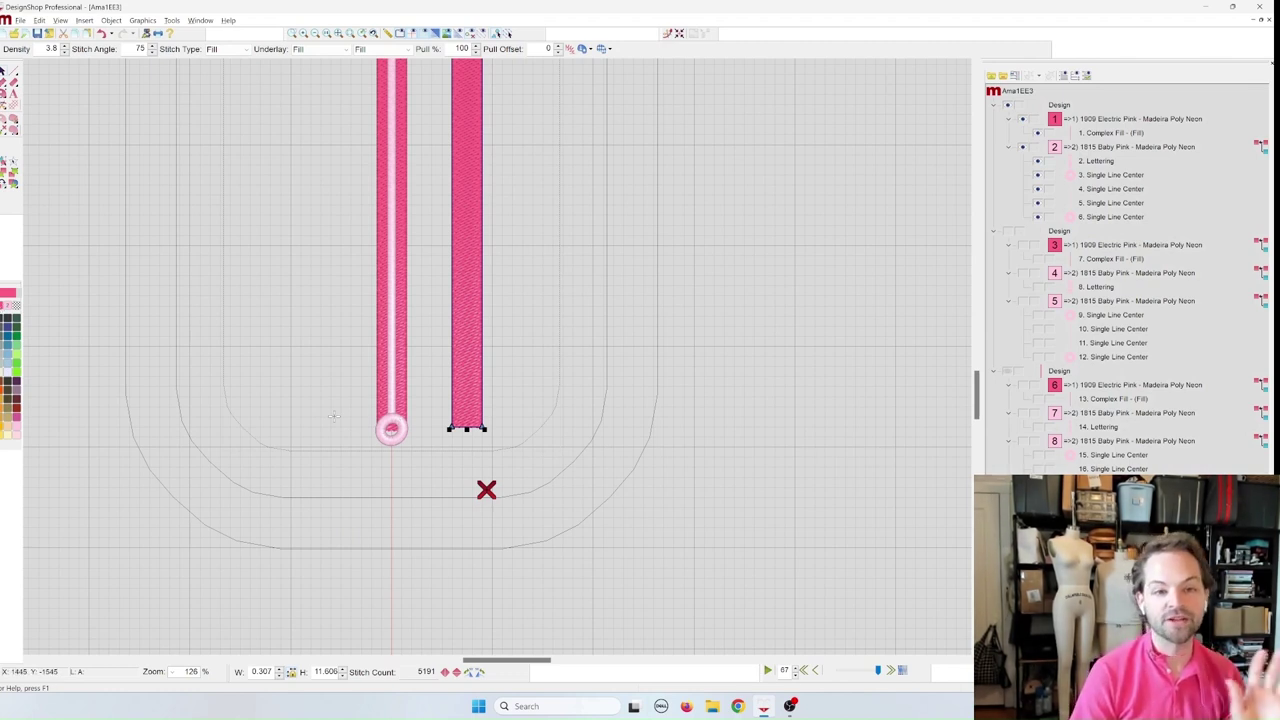
right_click(1096, 287)
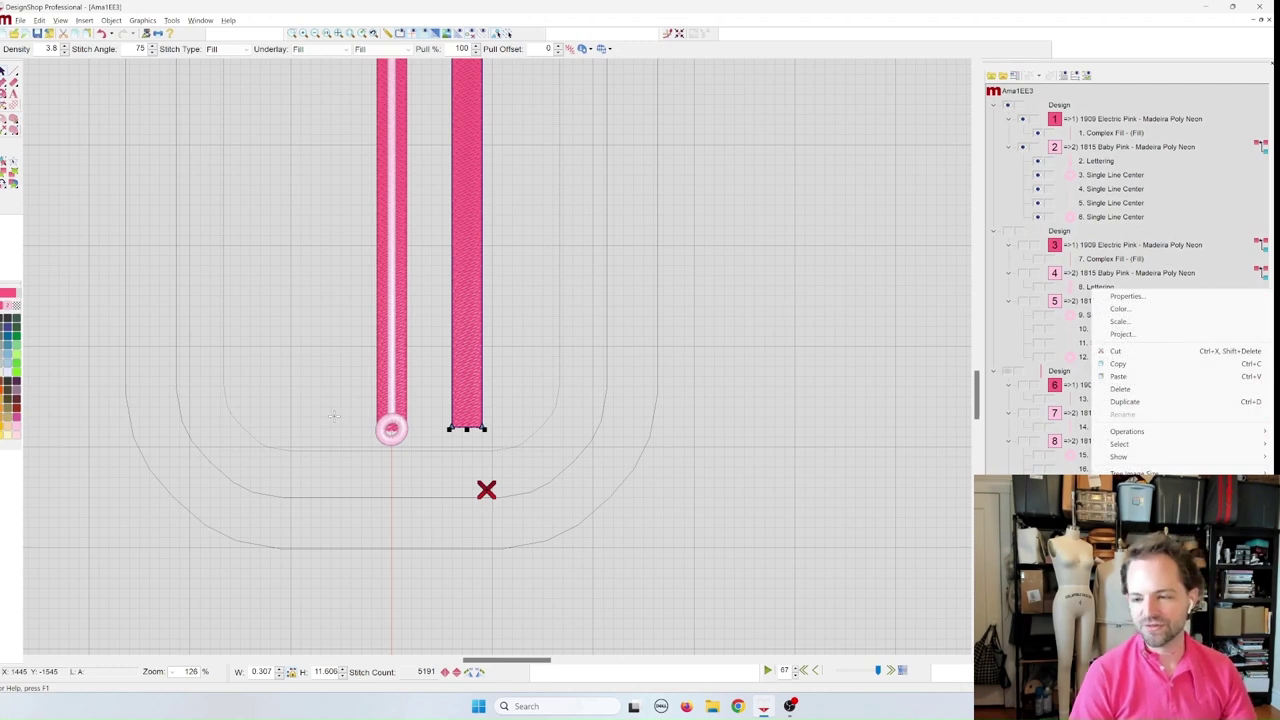
left_click(1128, 311)
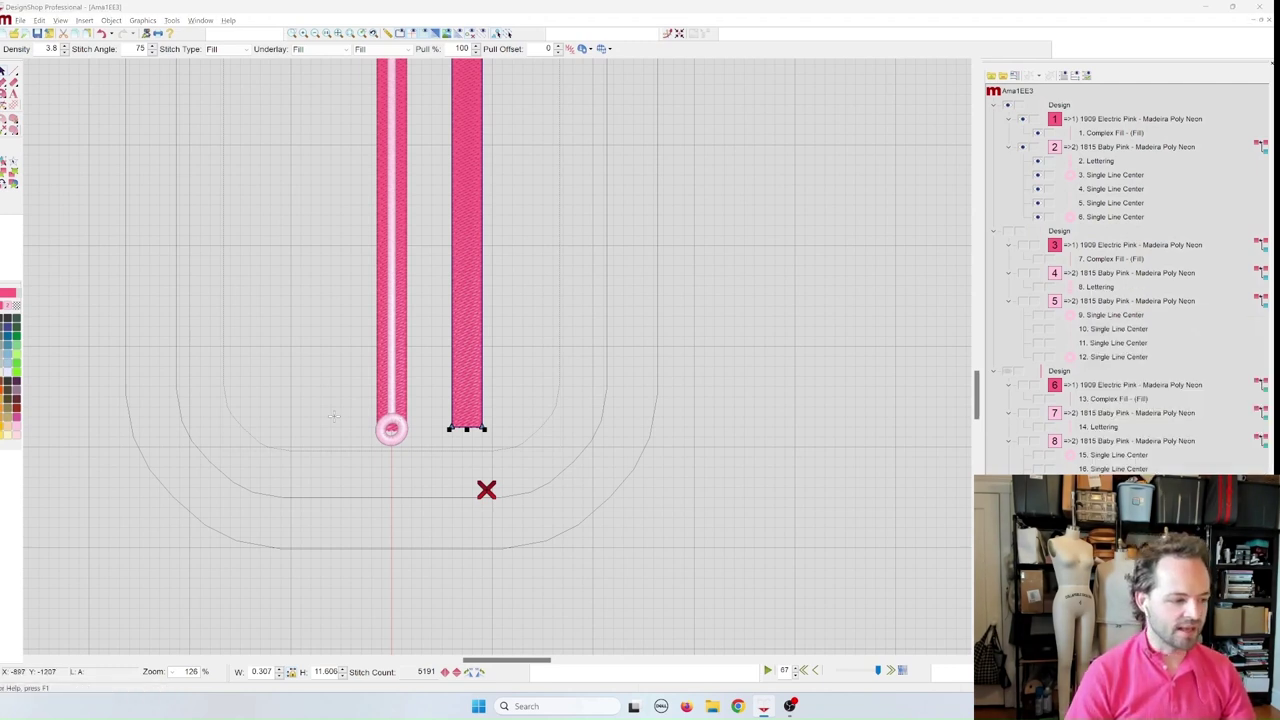
left_click_drag(543, 170, 756, 60)
left_click(965, 296)
double_click(903, 272)
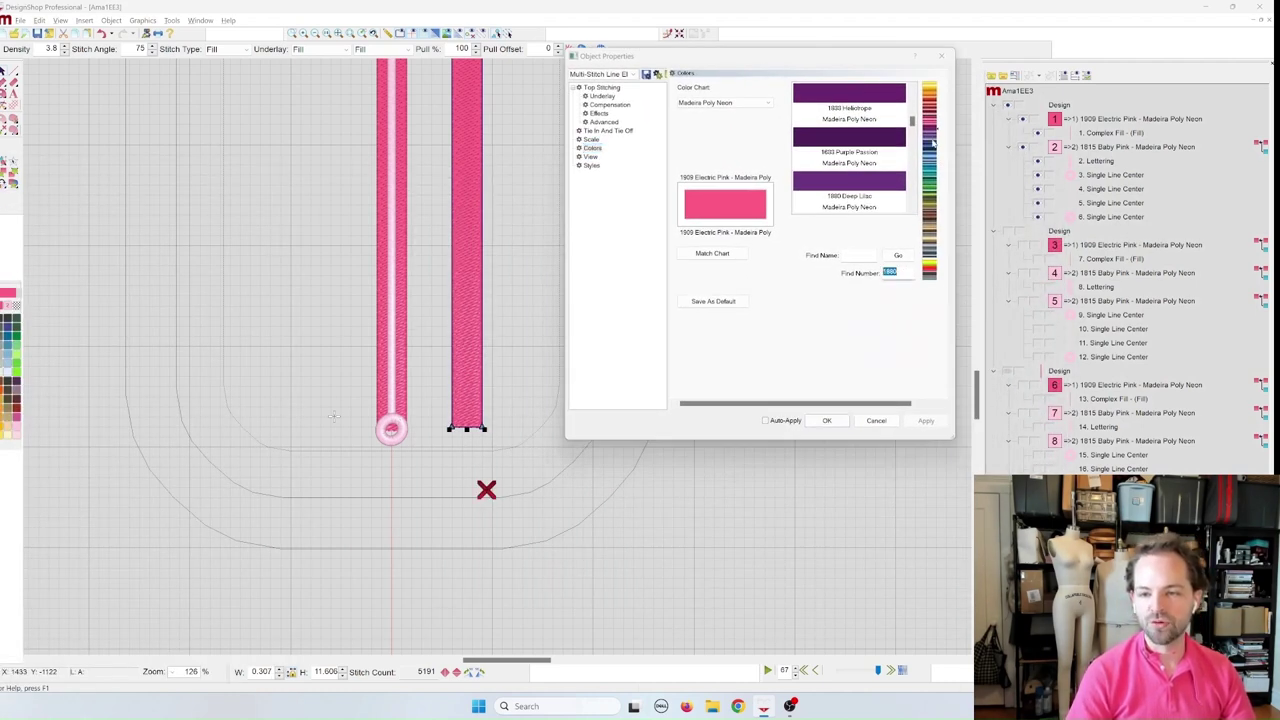
left_click_drag(933, 143, 940, 200)
double_click(890, 272)
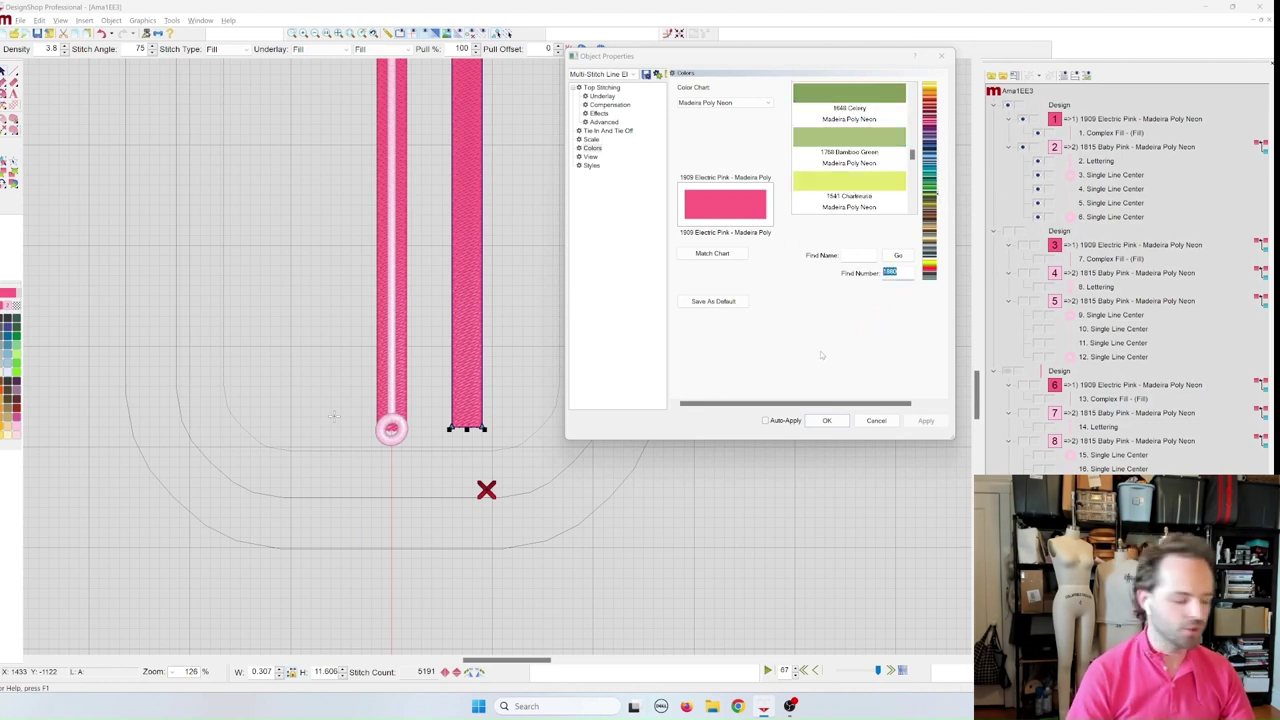
type("1909")
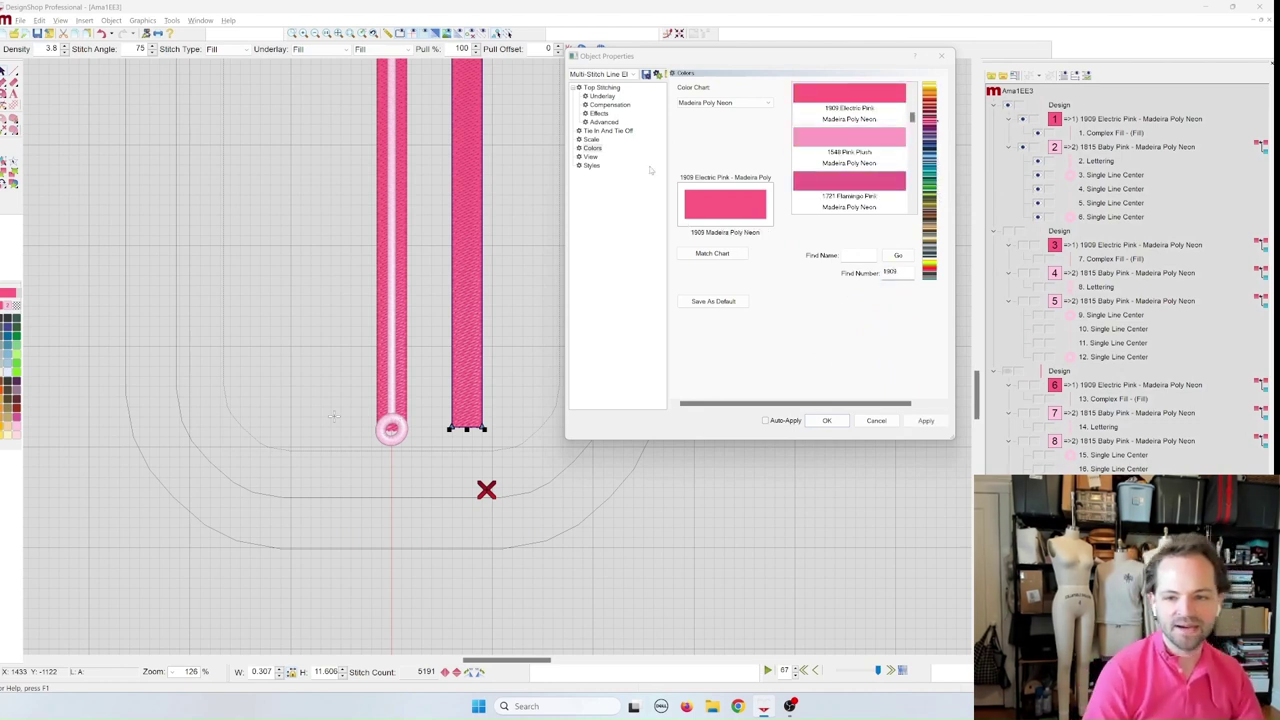
left_click(926, 420)
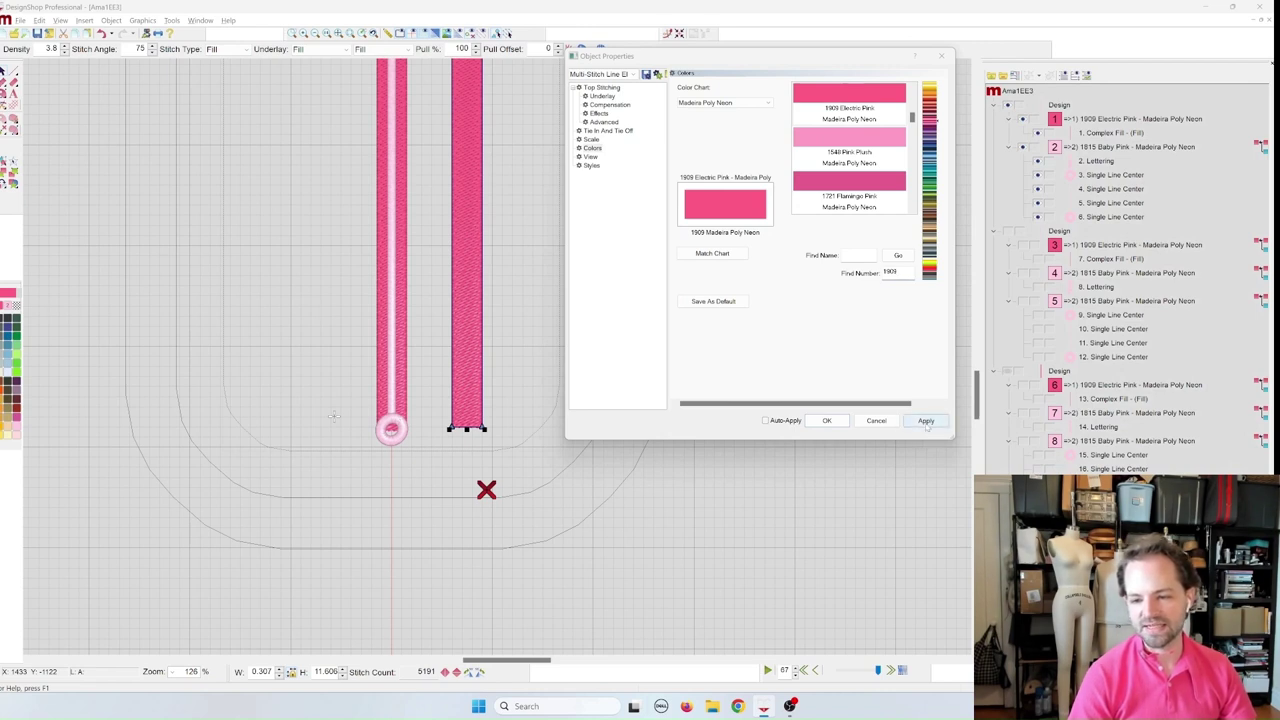
double_click(904, 273)
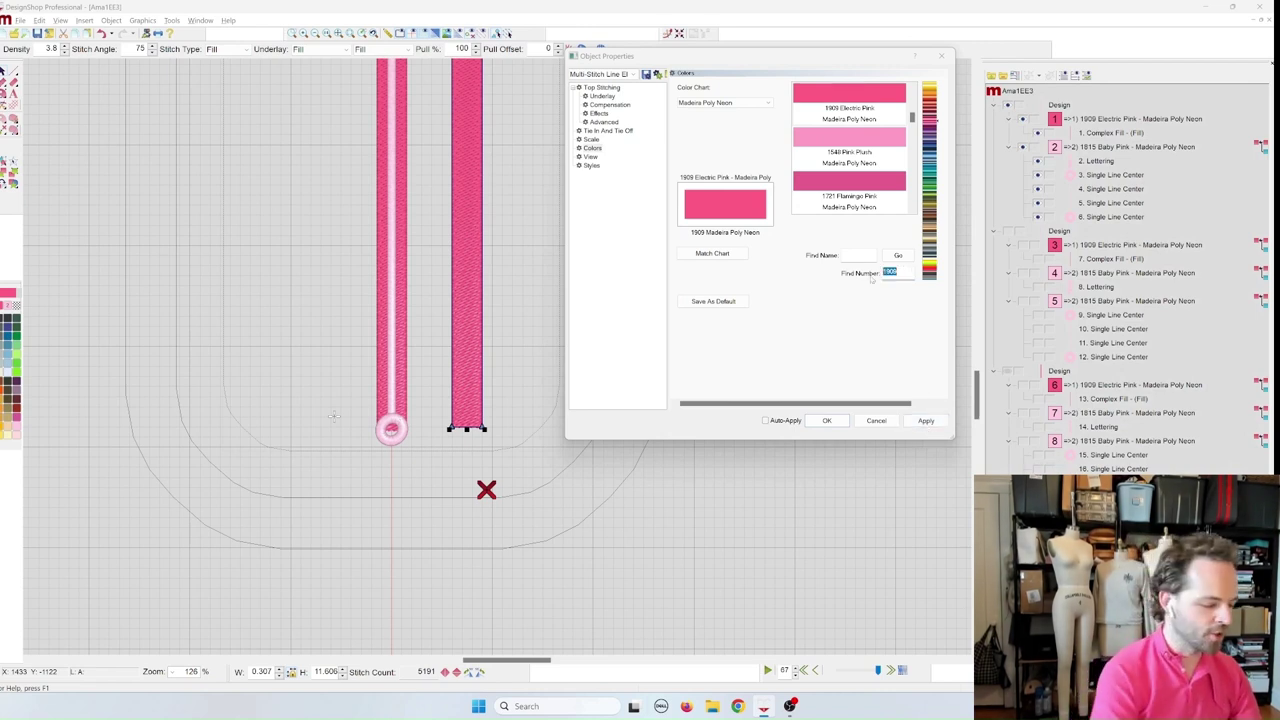
type("1880")
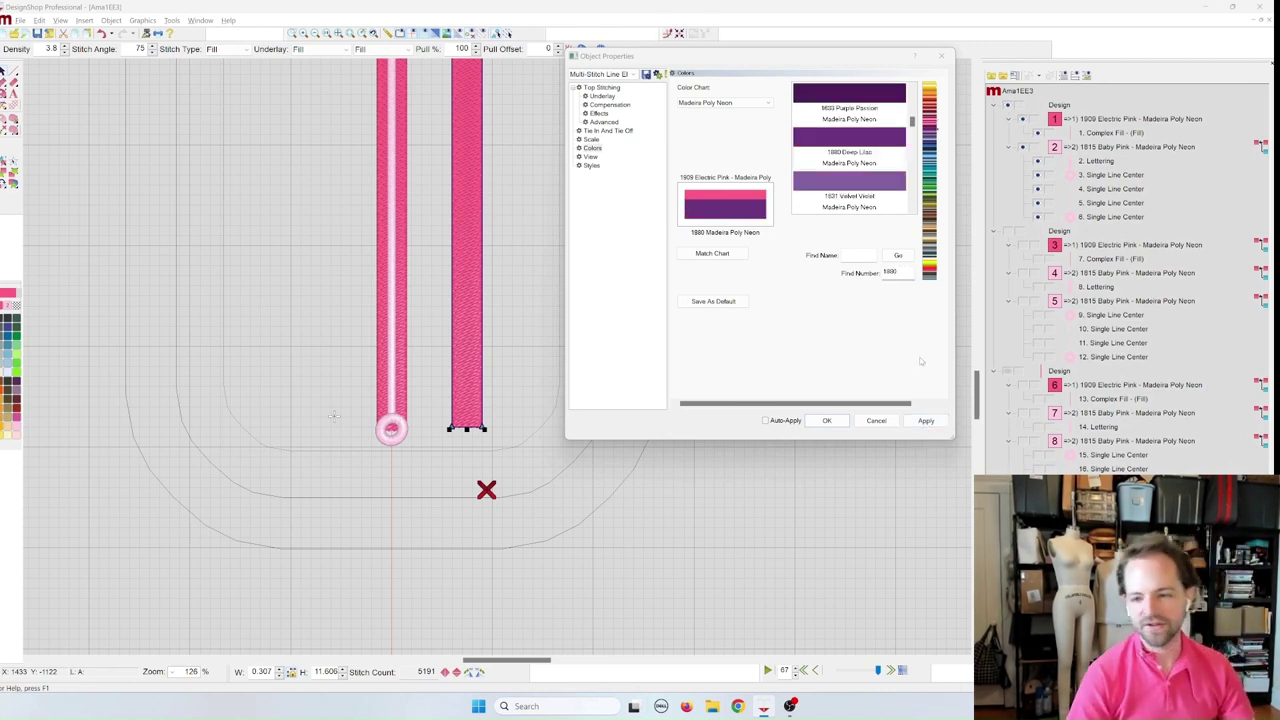
left_click(926, 420)
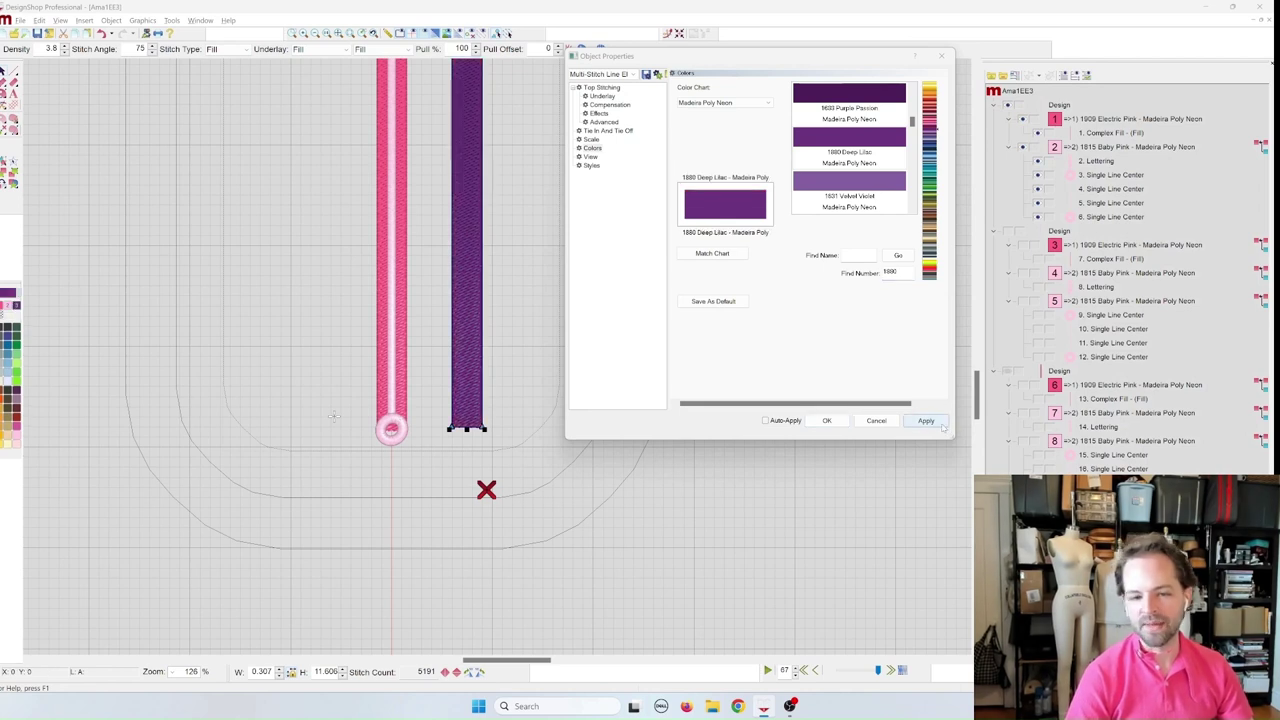
double_click(891, 273)
type("1909")
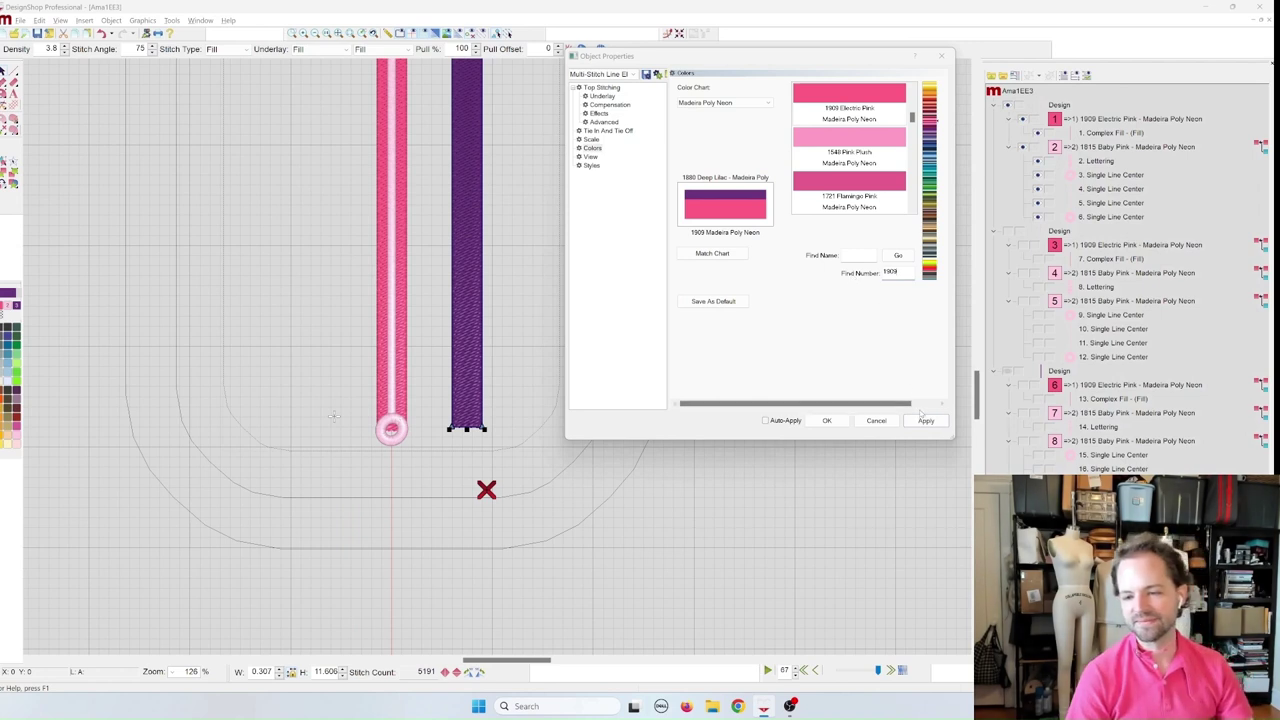
left_click(924, 420)
left_click(826, 420)
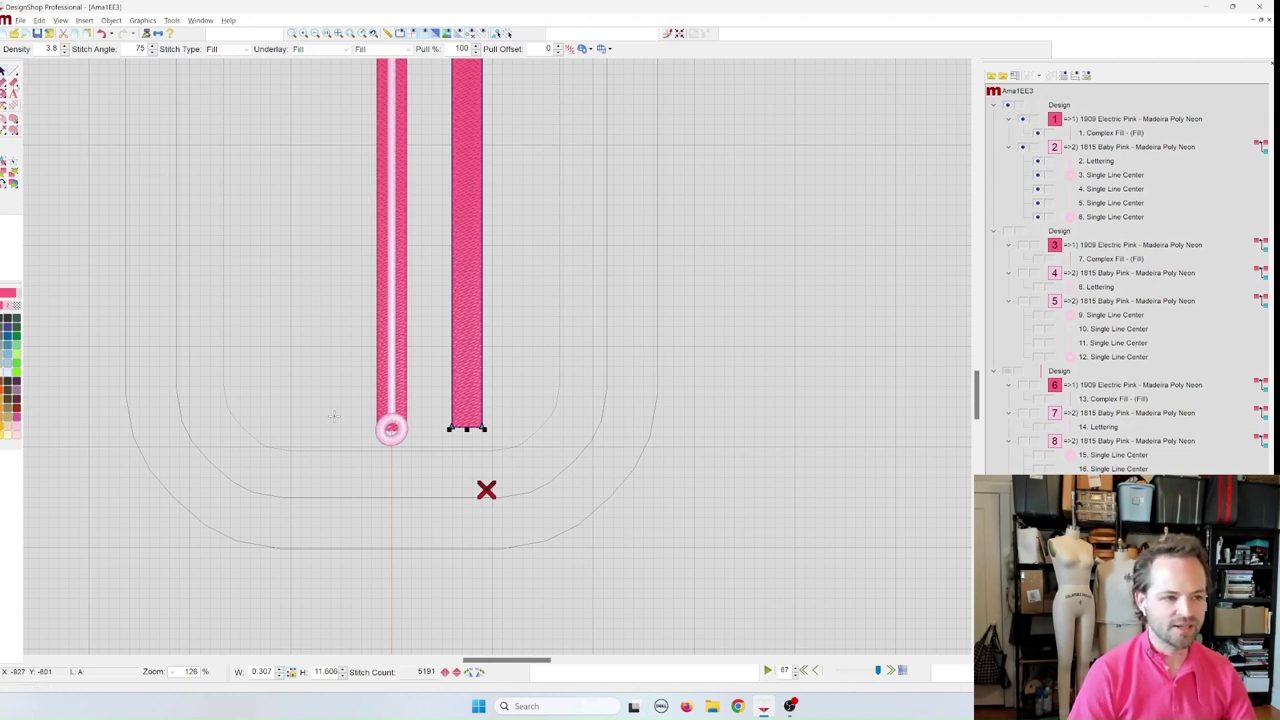
Step: Pick the satin circle tool in the left toolbox
left_click(16, 82)
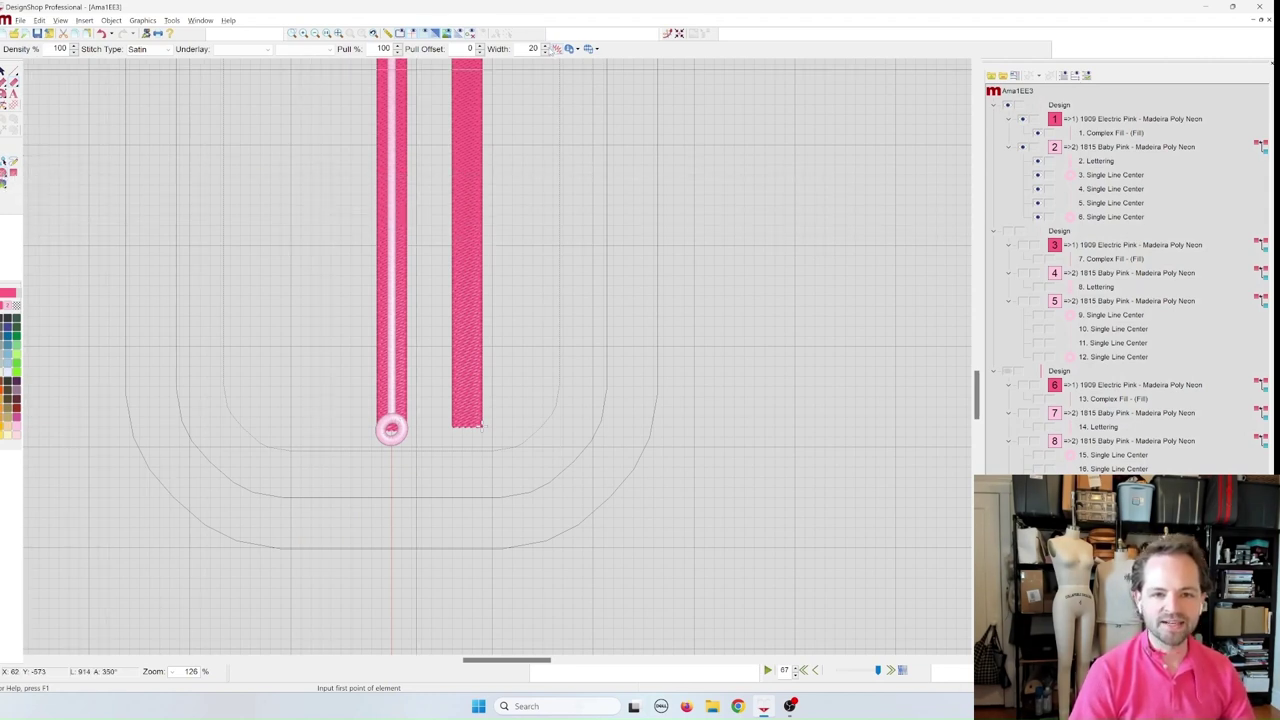
Step: Set satin width 25 and draw a ring at the right strip's bottom end
left_click(533, 48)
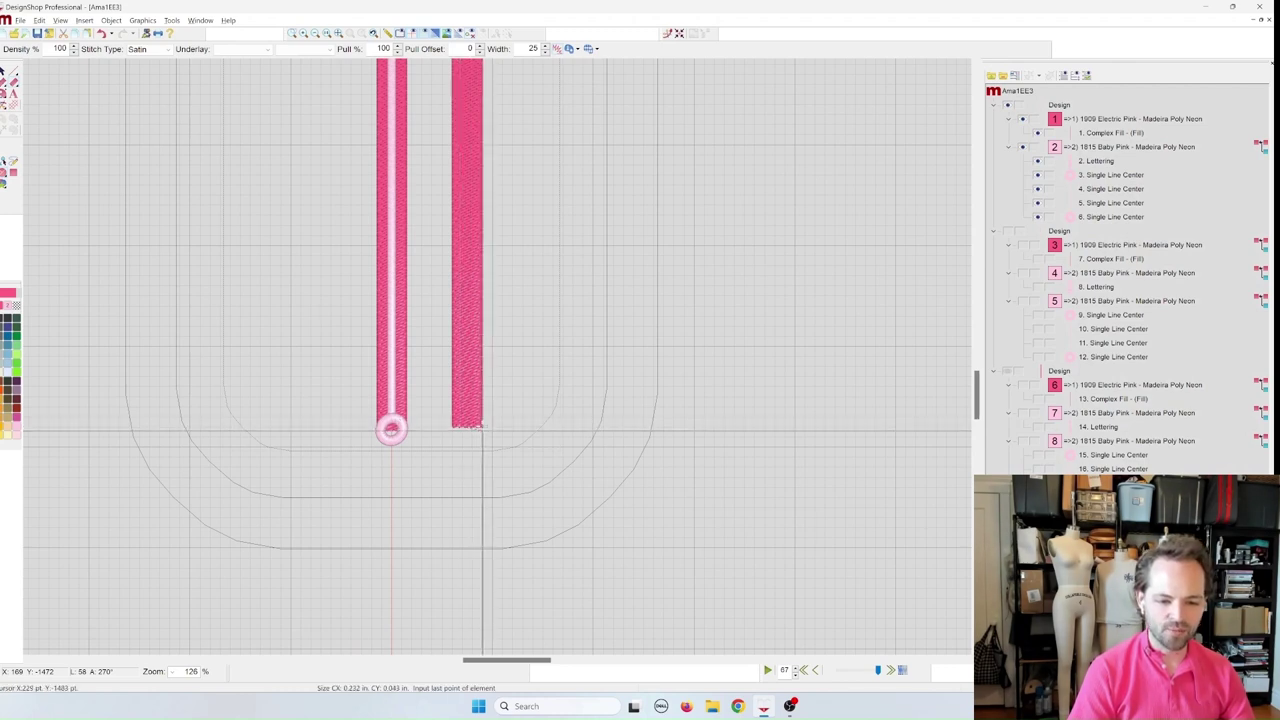
left_click(481, 428)
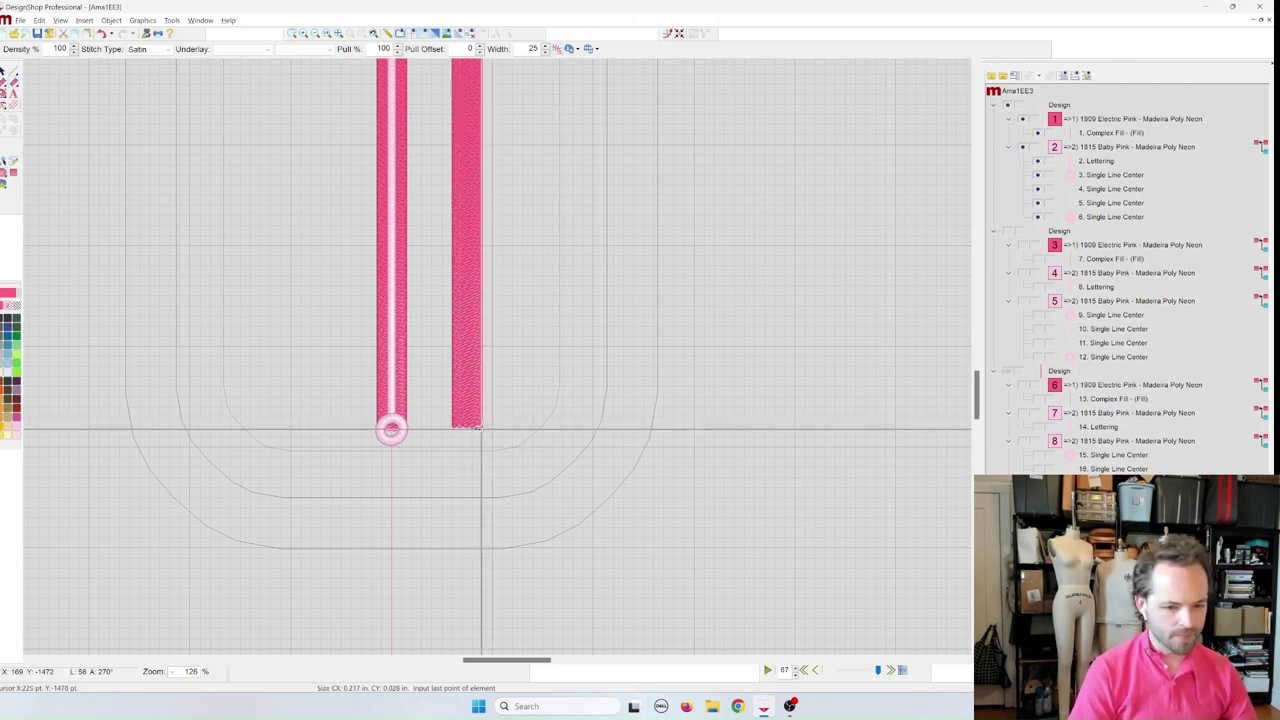
left_click(472, 428)
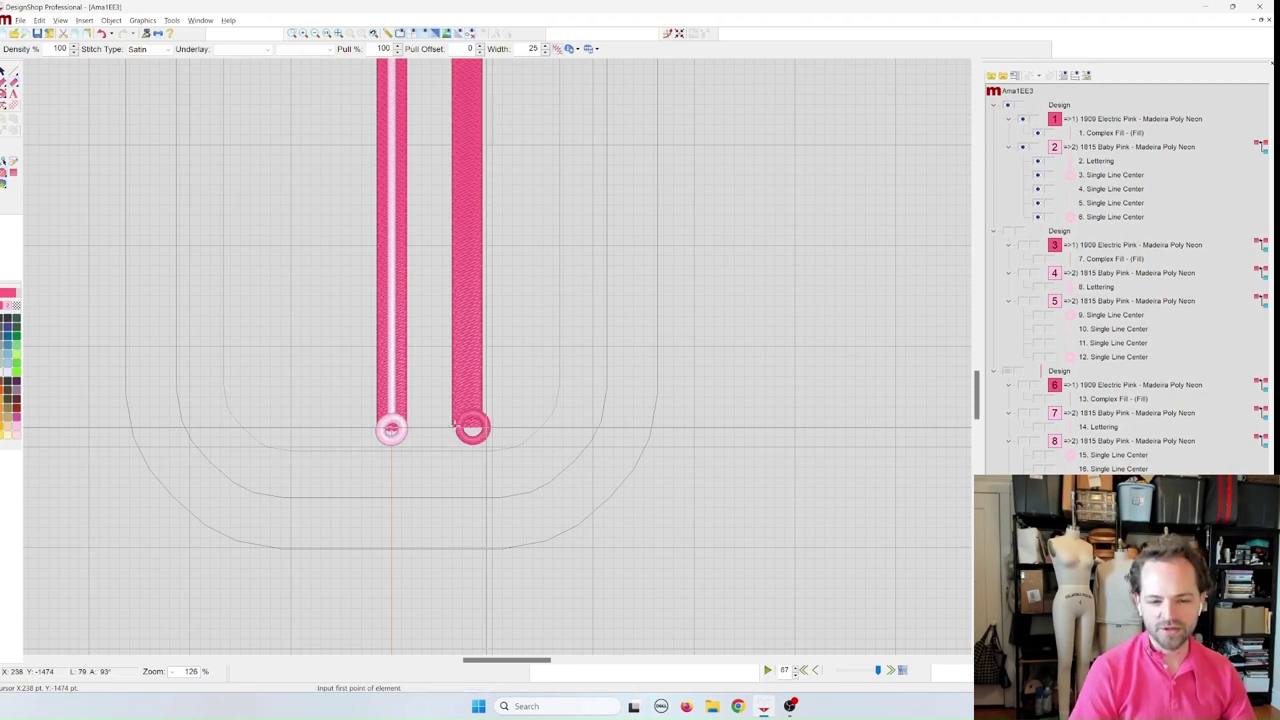
Step: Shrink the ring to about 83% and nudge it left to centre it on the strip
key("Escape")
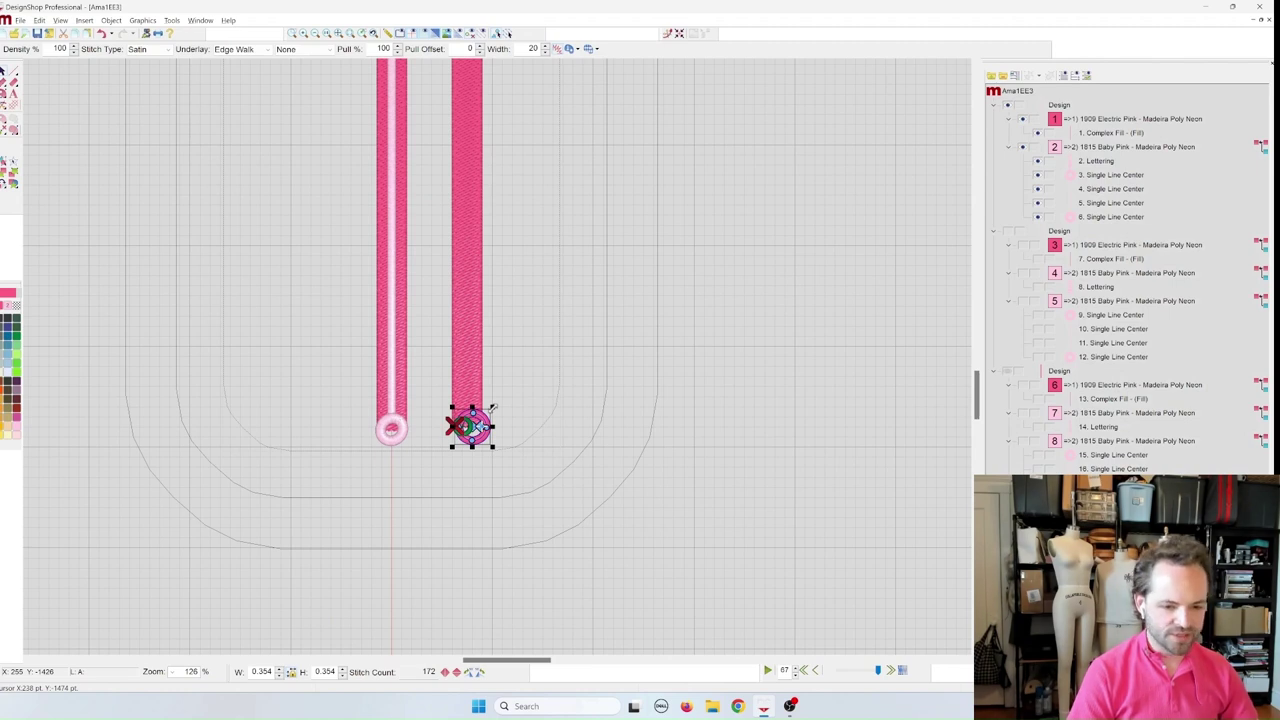
left_click_drag(492, 408, 488, 424)
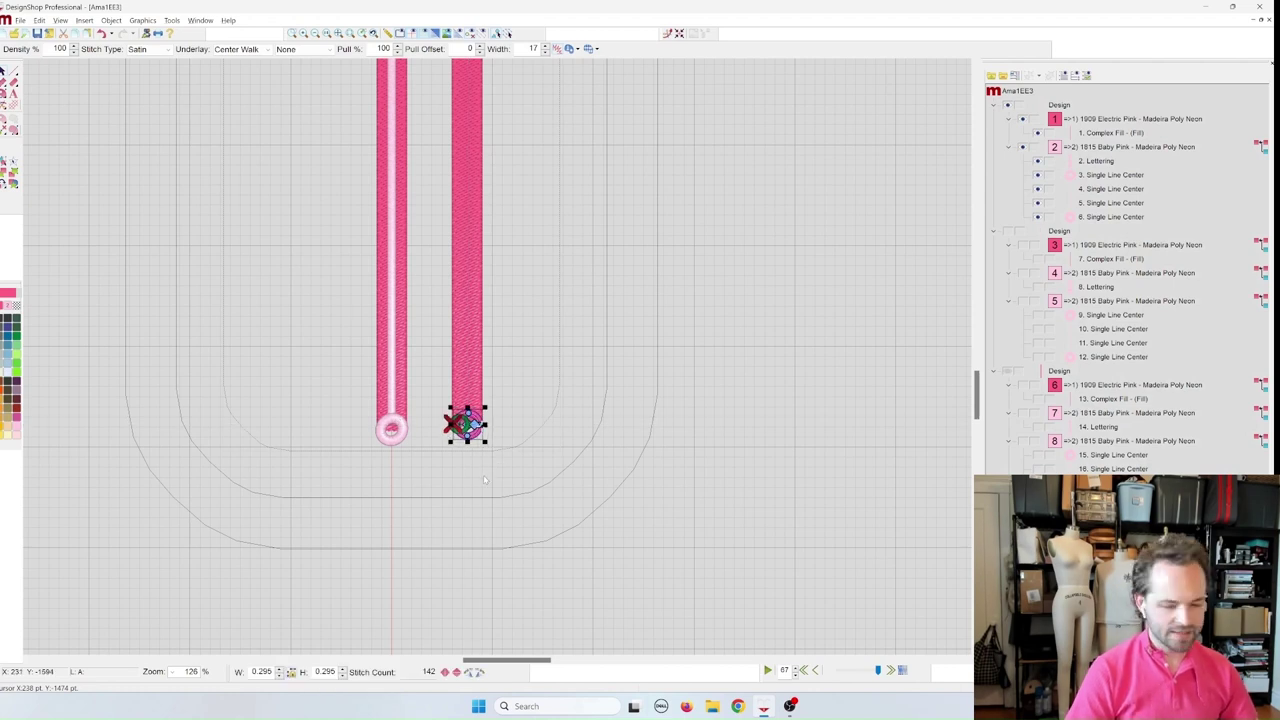
scroll(484, 480, "up", 8)
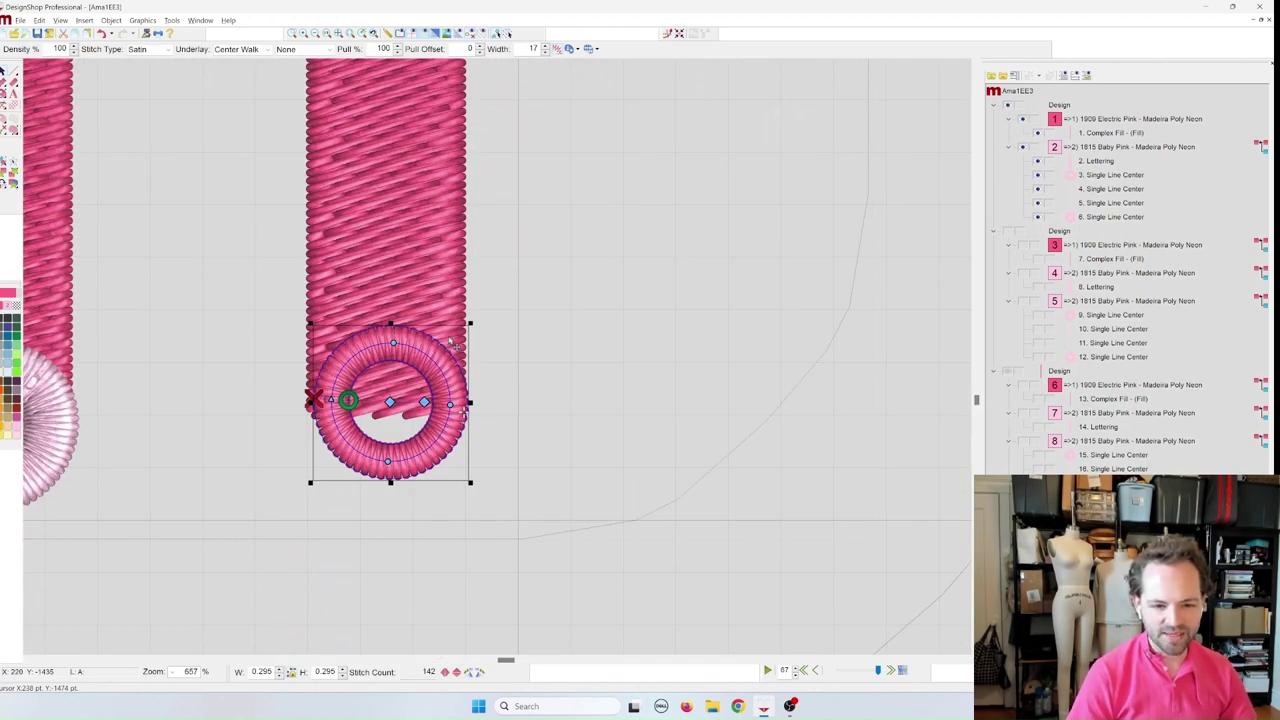
left_click_drag(454, 340, 450, 355)
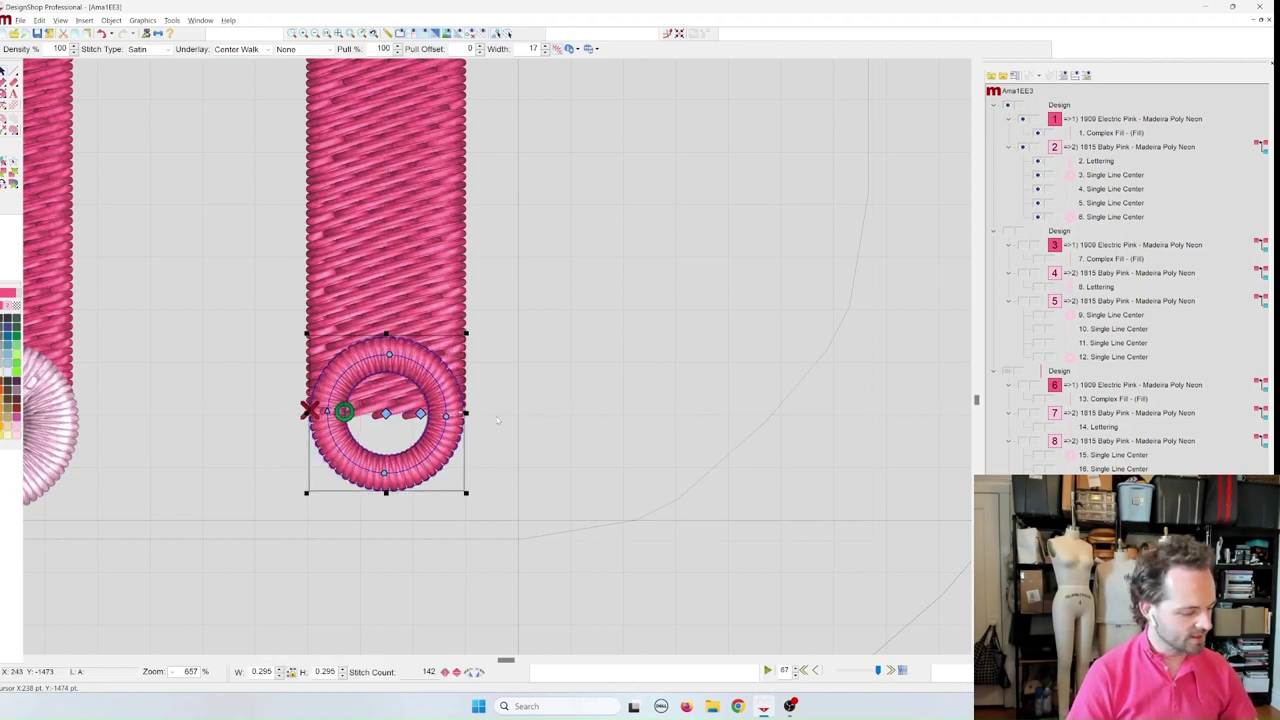
left_click(635, 355)
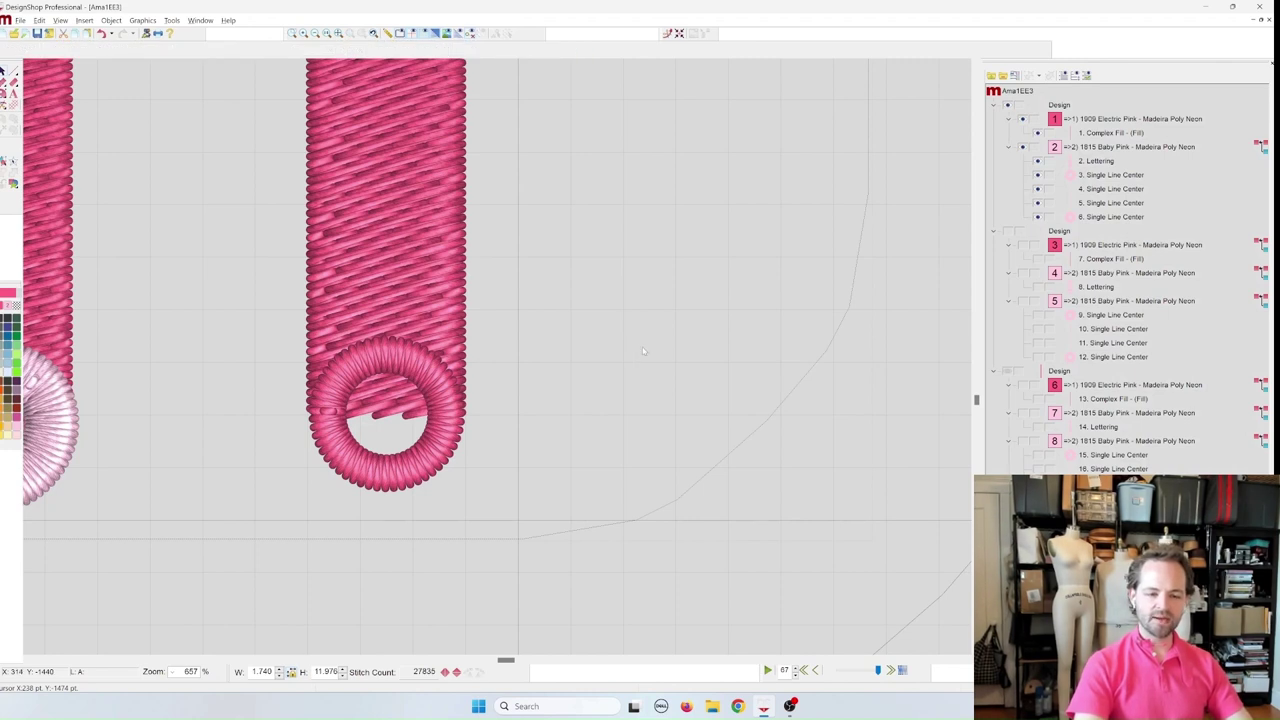
Step: Change the ring's thread colour to pale pink
left_click(440, 375)
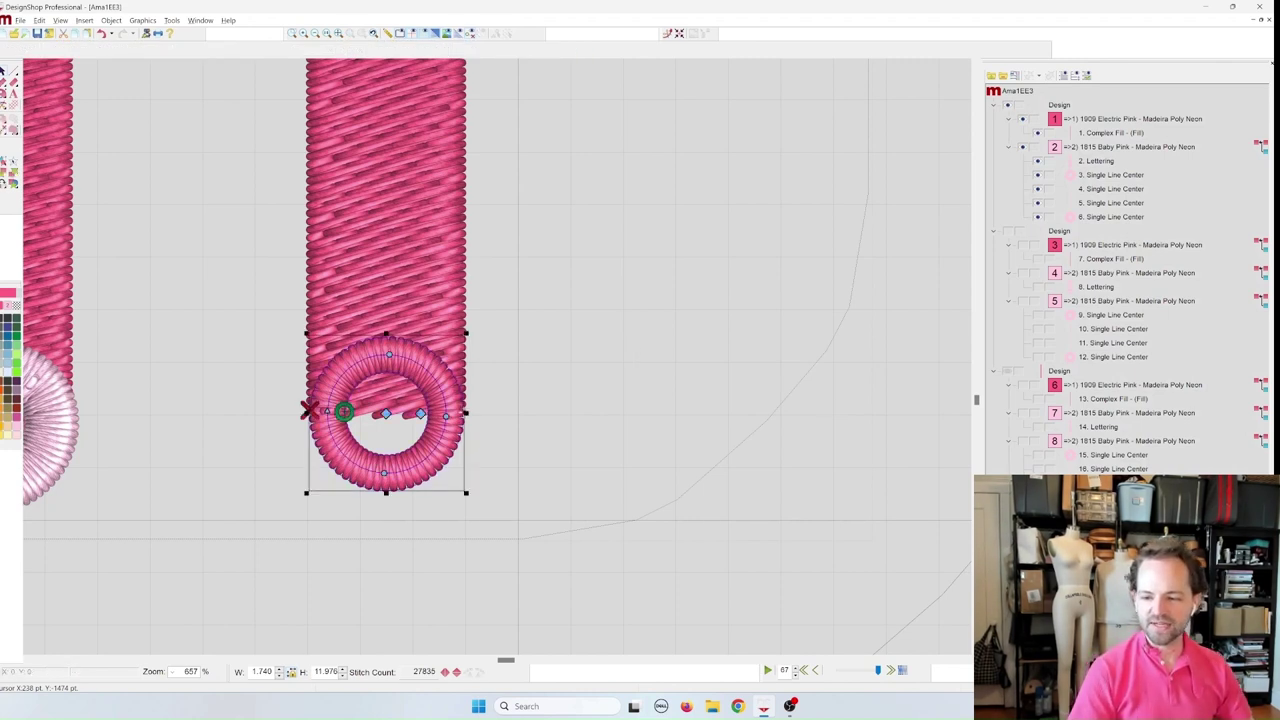
left_click(10, 305)
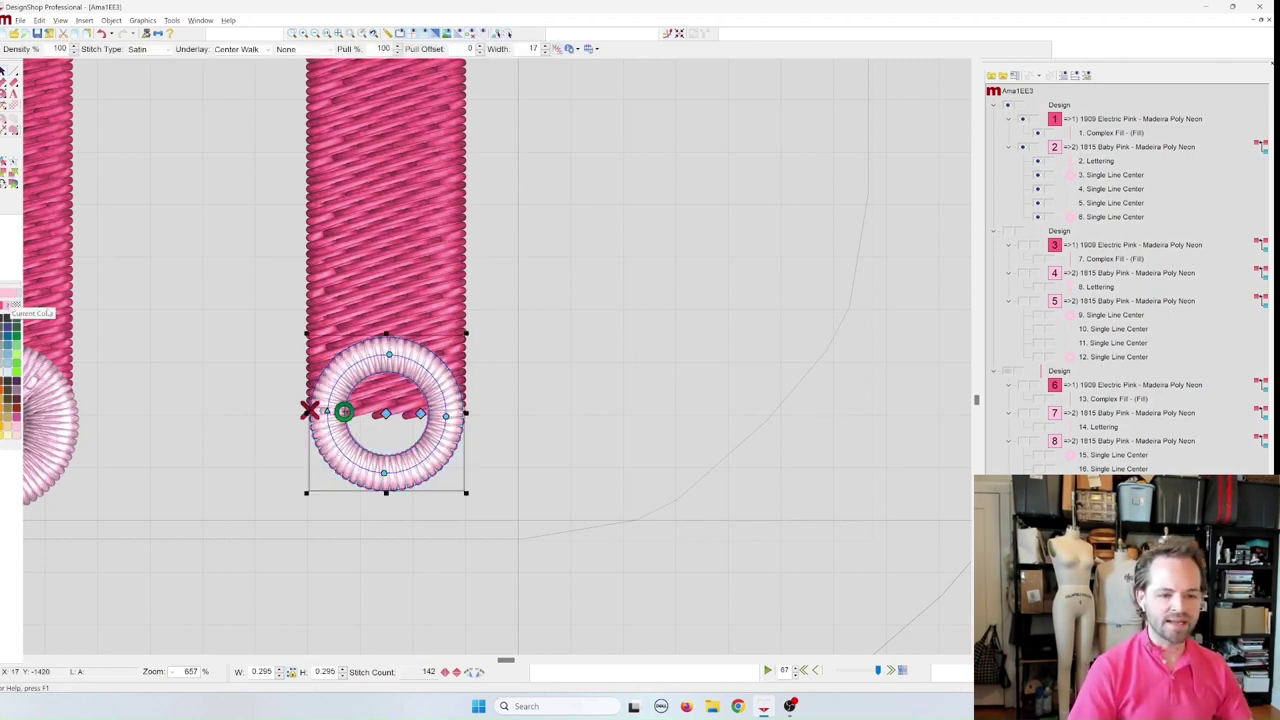
left_click(734, 296)
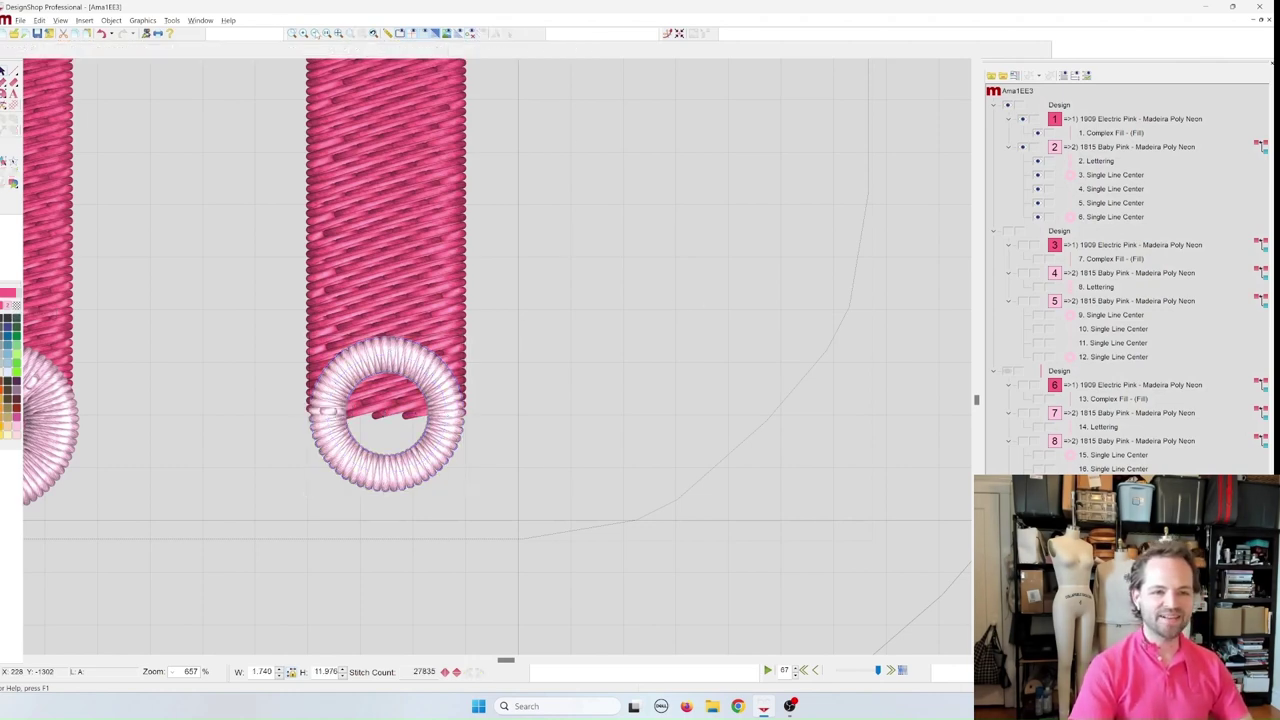
Step: Widen the right strip's end ring and magnify the bottom ends of both strips
scroll(601, 253, "down", 10)
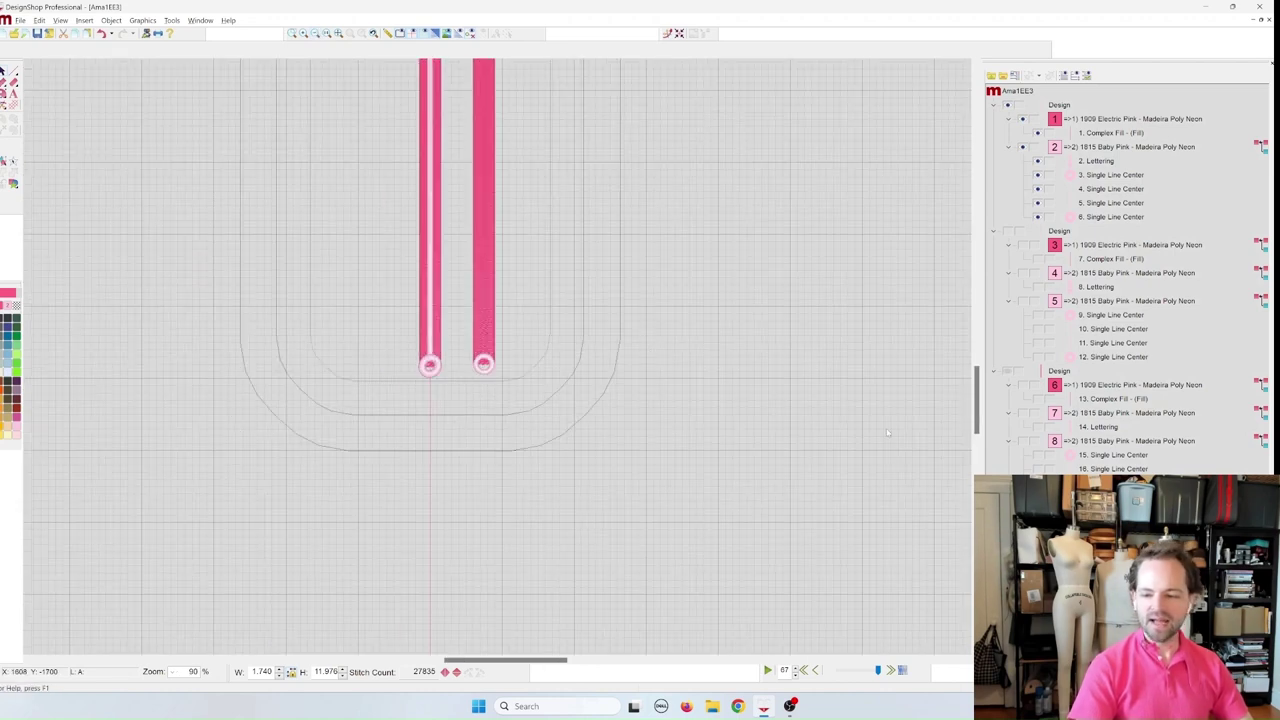
left_click(483, 363)
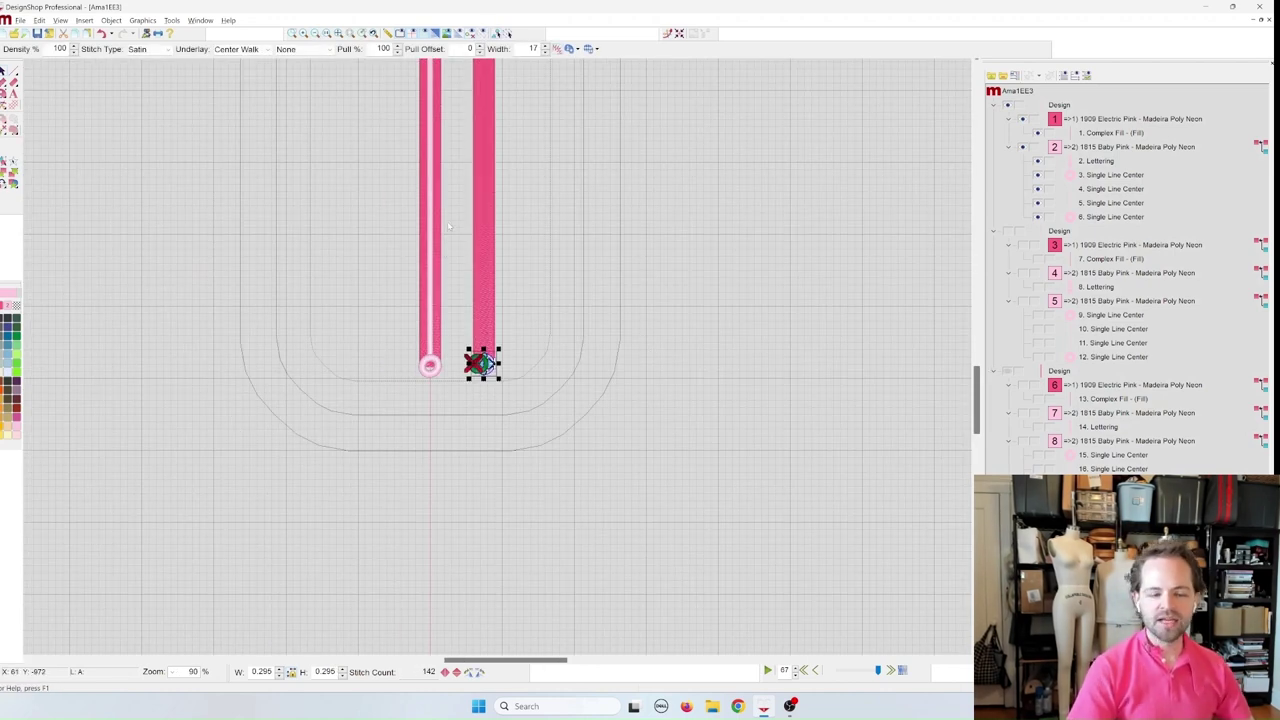
left_click_drag(483, 363, 483, 435)
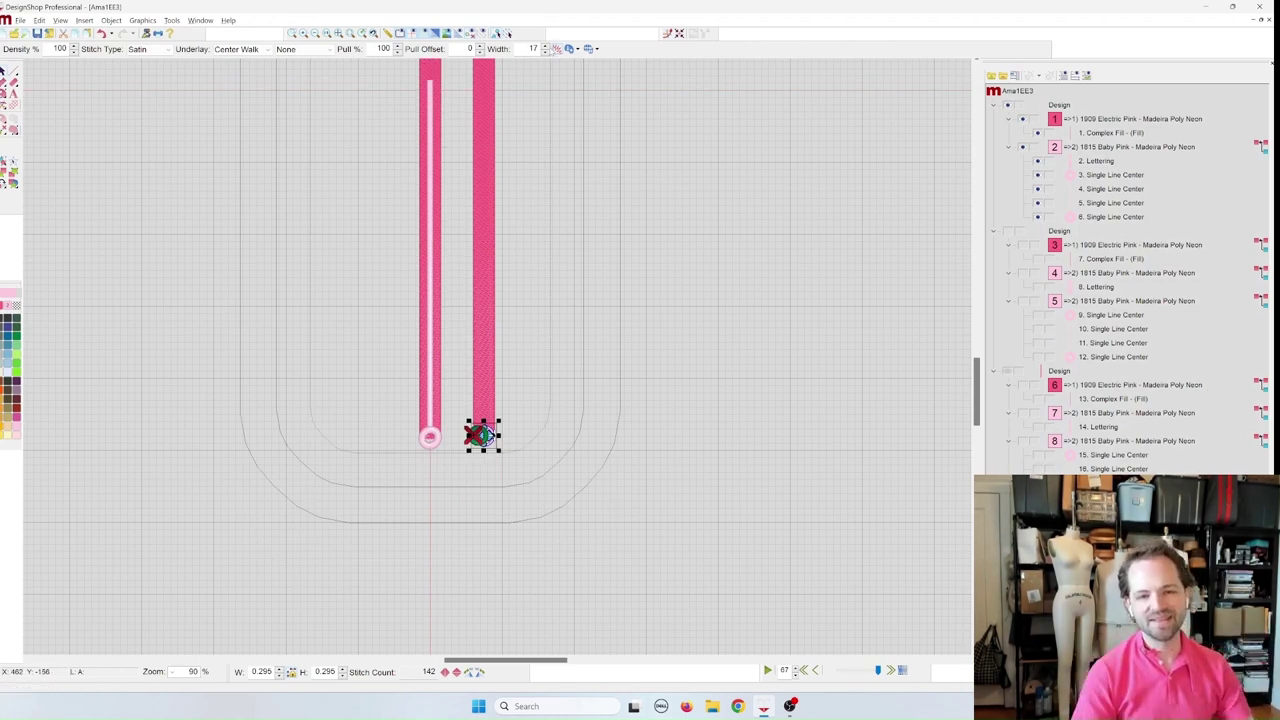
scroll(532, 48, "up", 8)
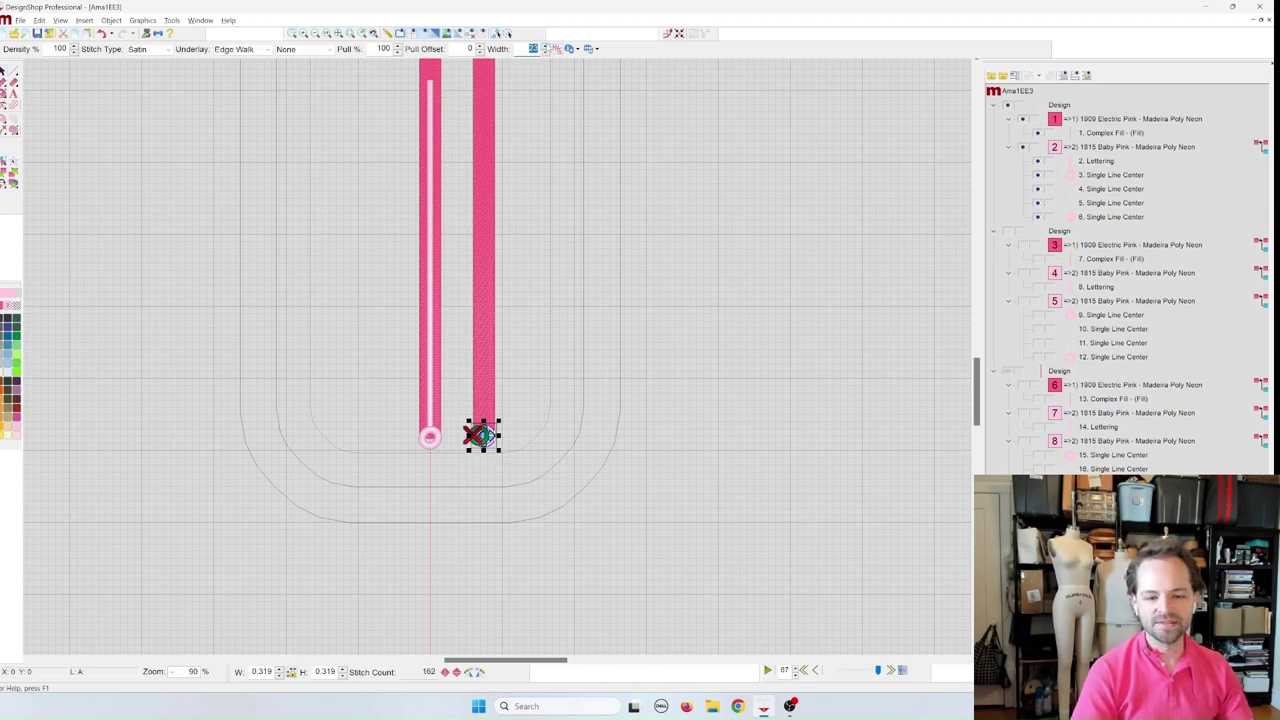
key("Escape")
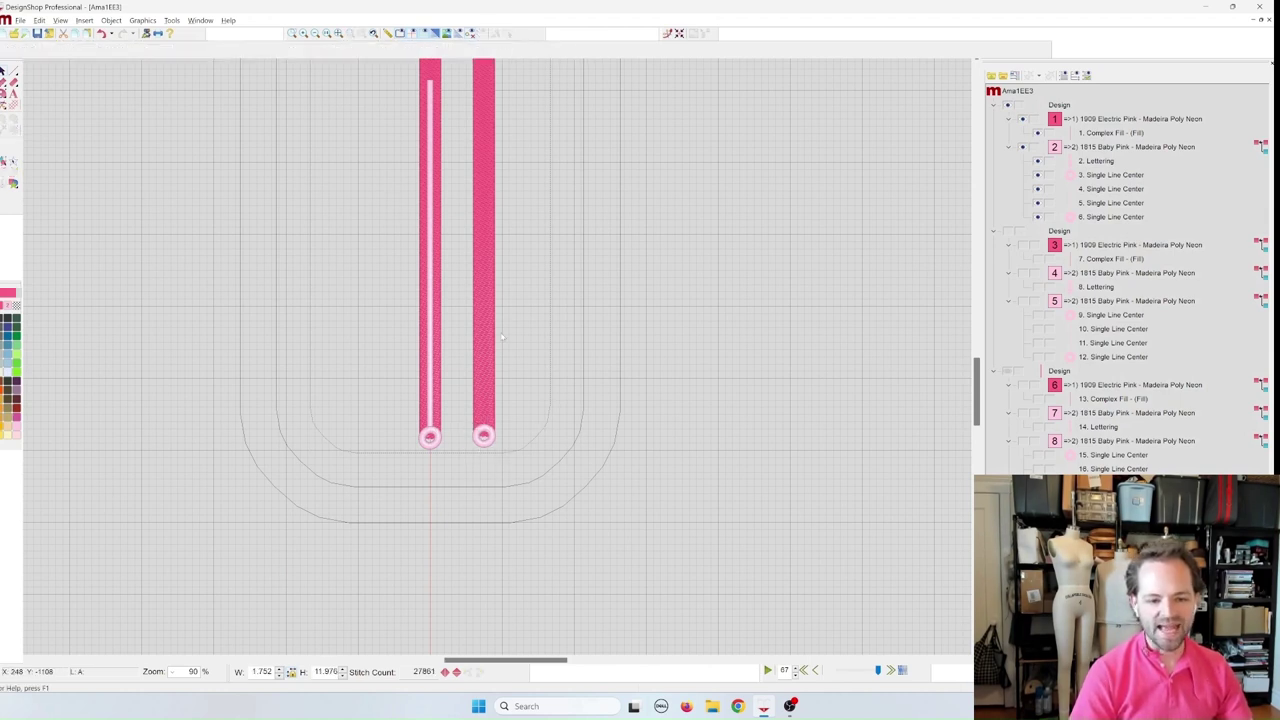
left_click(305, 33)
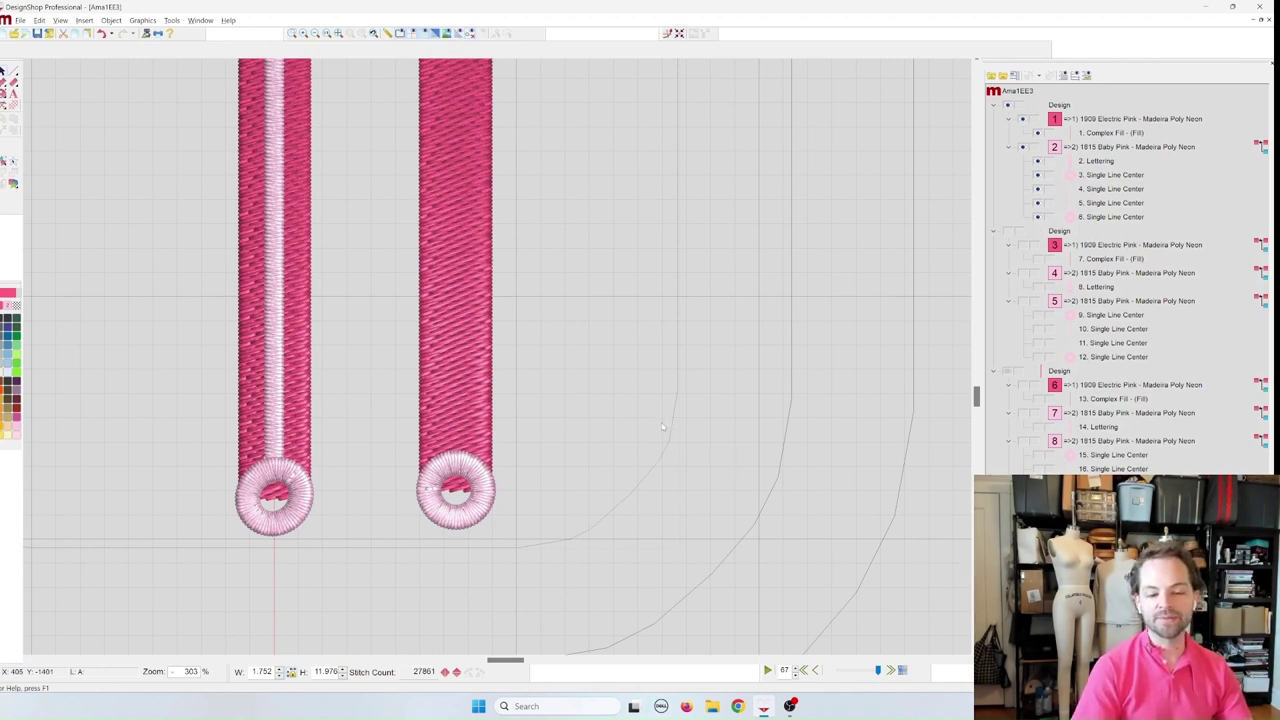
Step: Move the right grommet ring's exit point up to its top edge
left_click(316, 35)
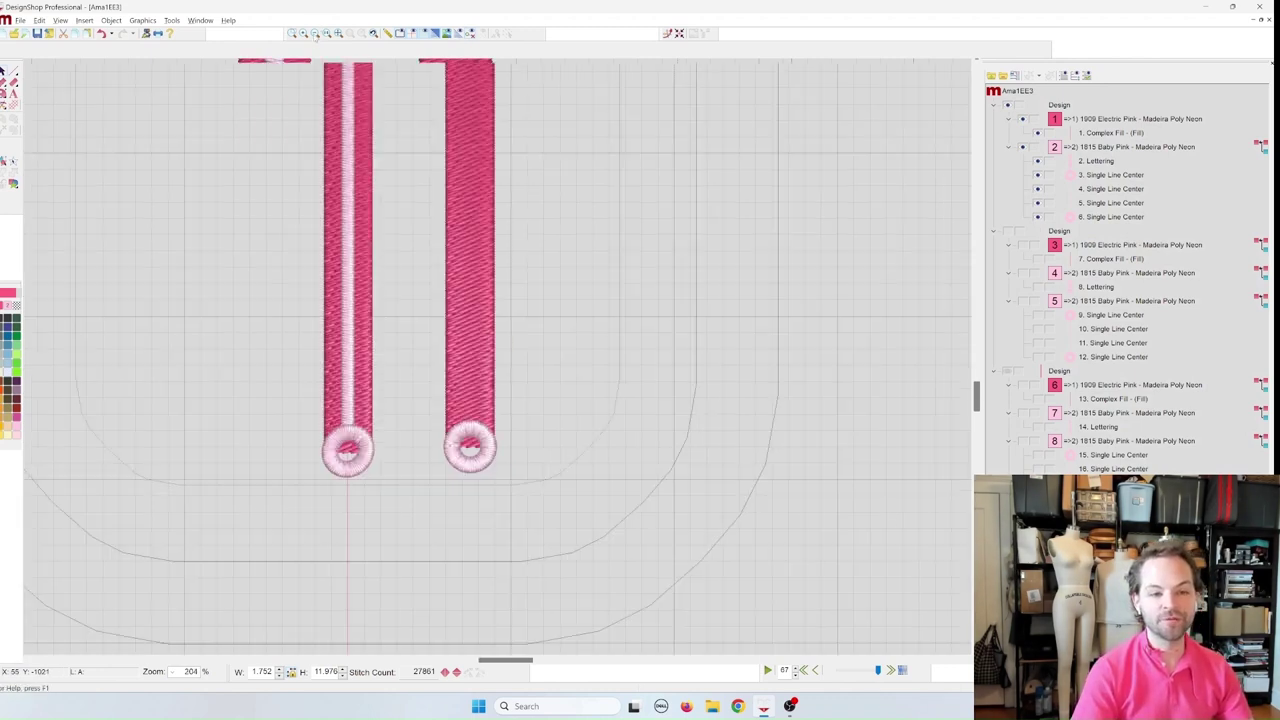
scroll(693, 400, "up", 3)
scroll(693, 400, "up", 2)
scroll(693, 400, "down", 5)
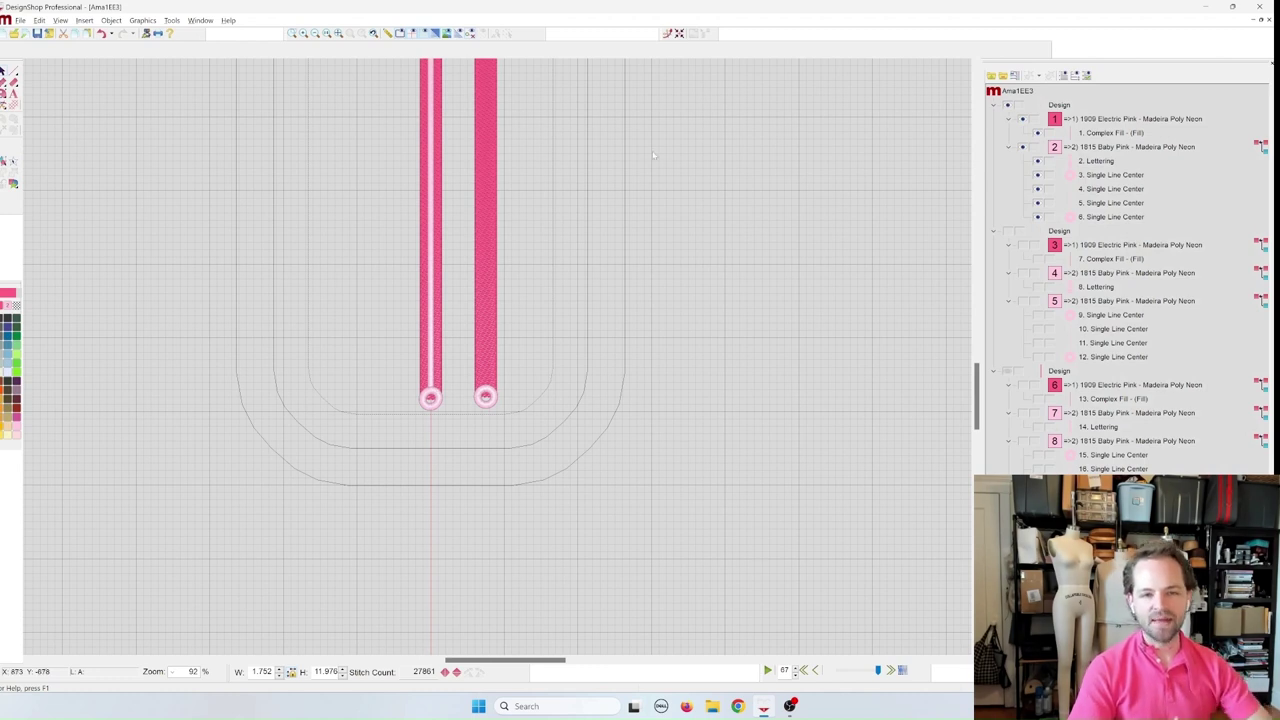
left_click(304, 33)
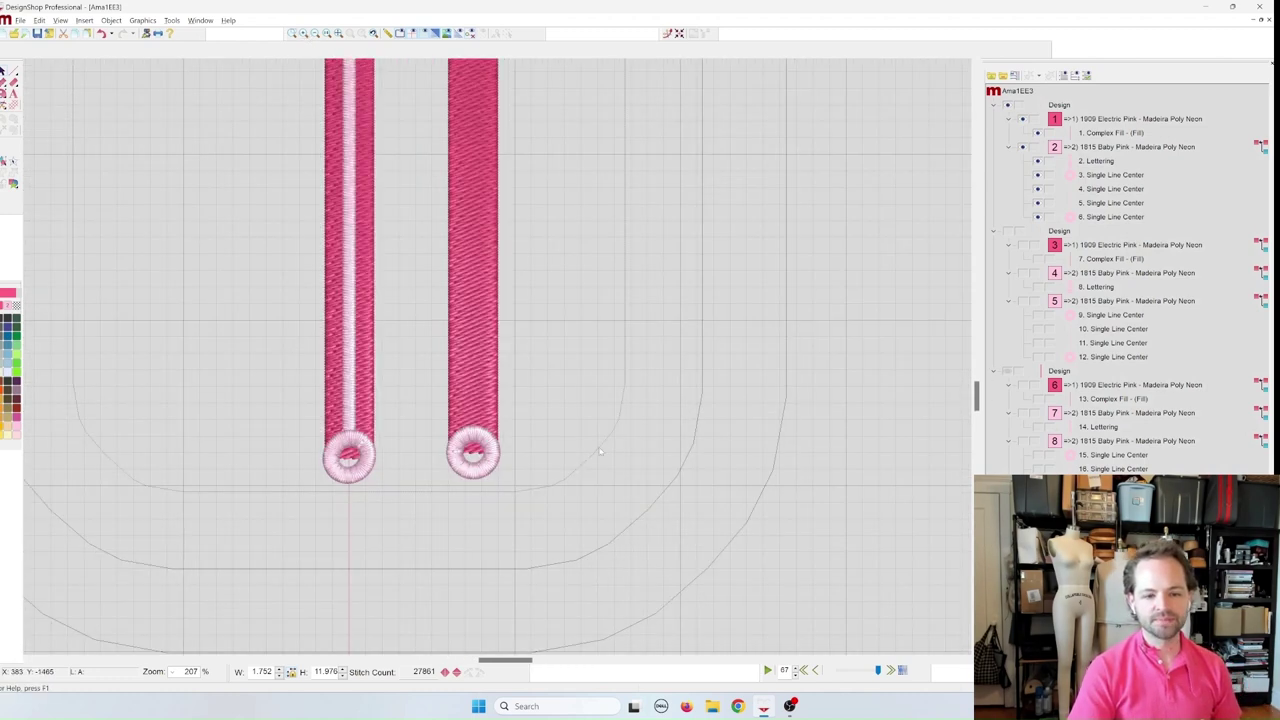
left_click(472, 452)
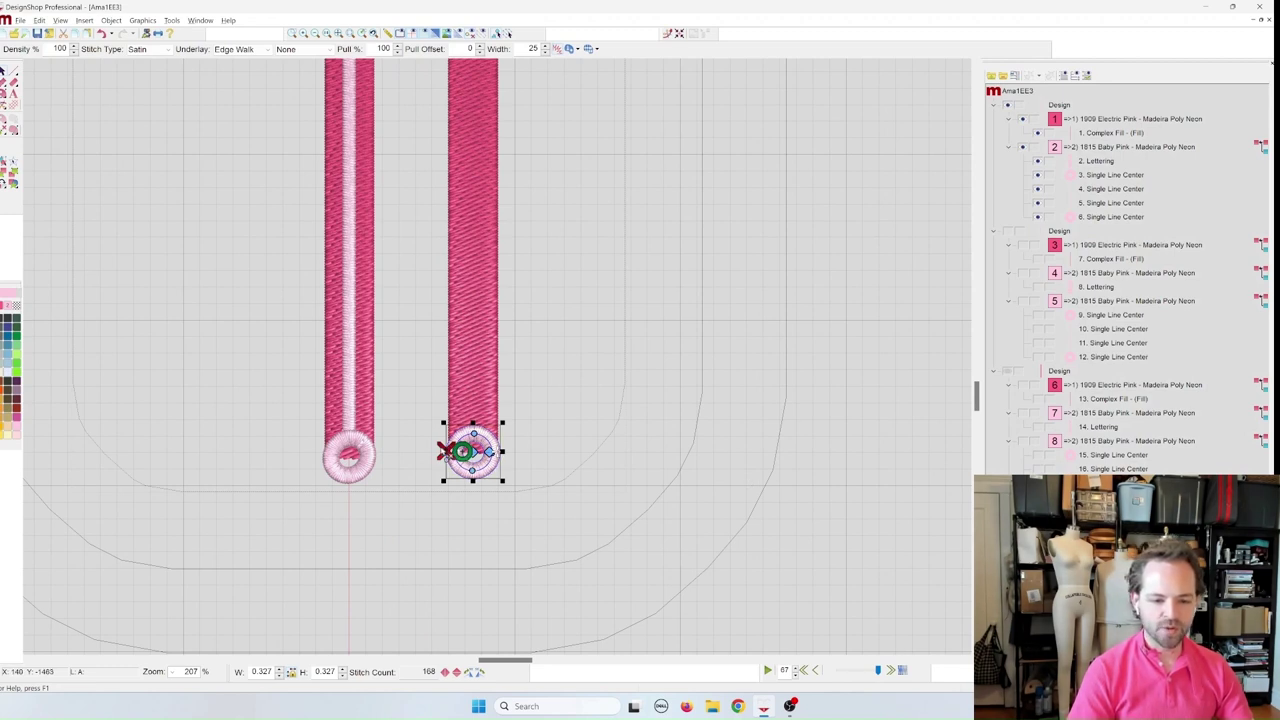
left_click_drag(476, 403, 472, 405)
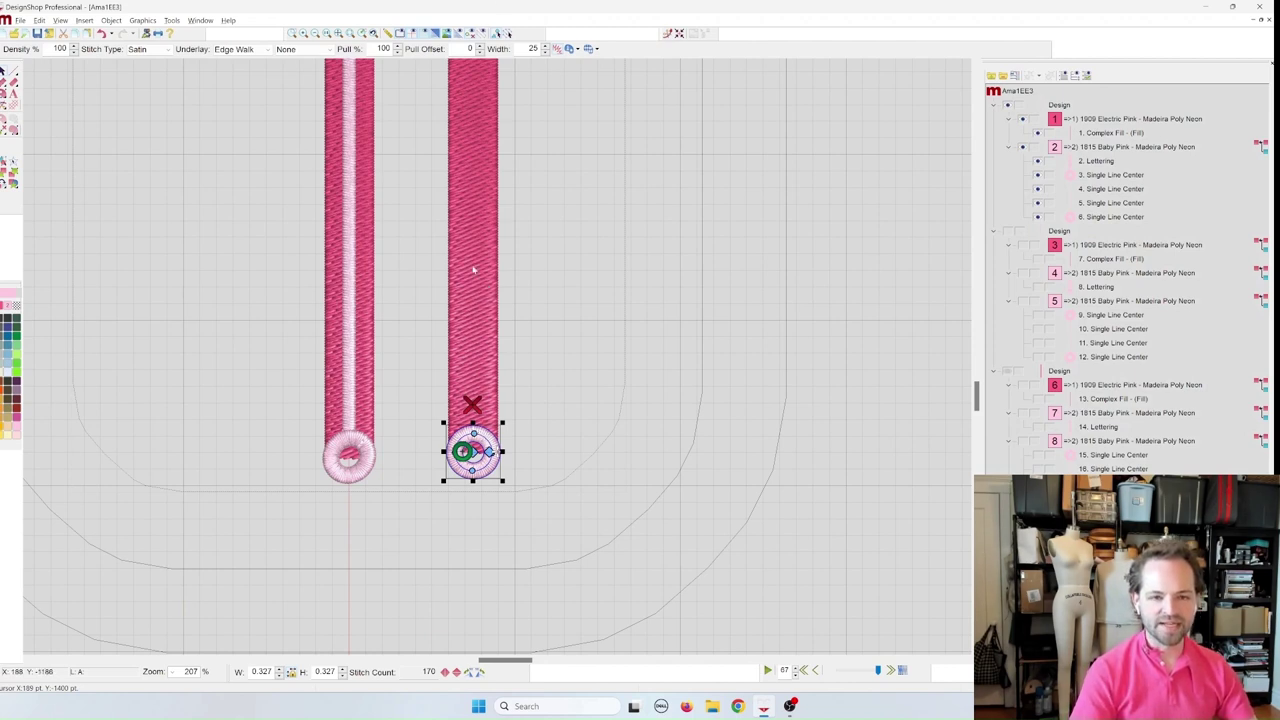
Step: Activate the Single Line digitizing tool with the A key
scroll(471, 272, "up", 3)
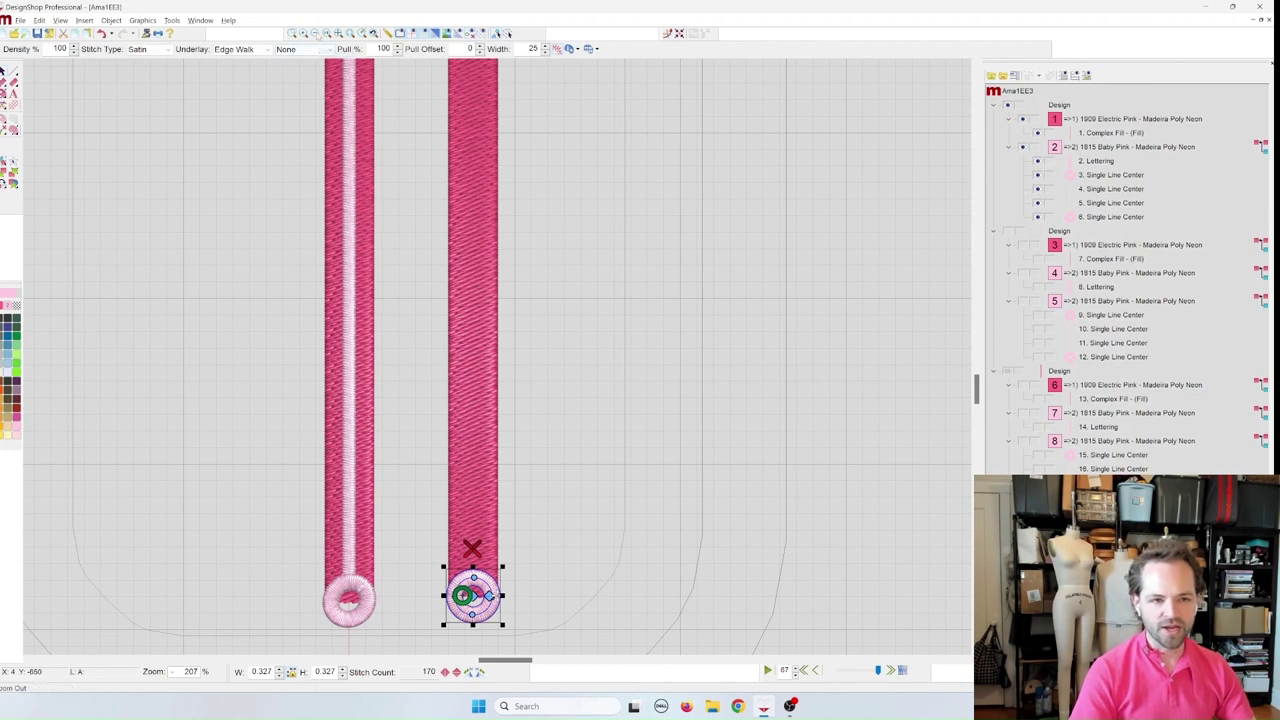
scroll(483, 198, "down", 5)
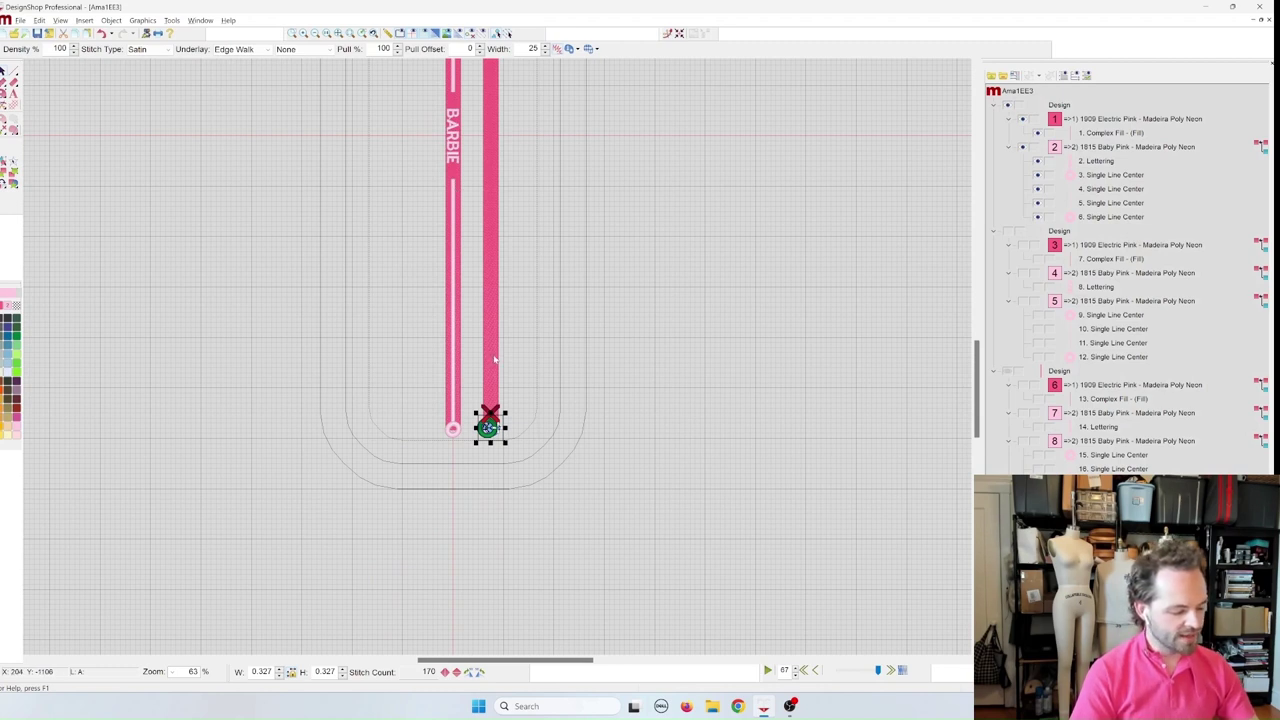
key("a")
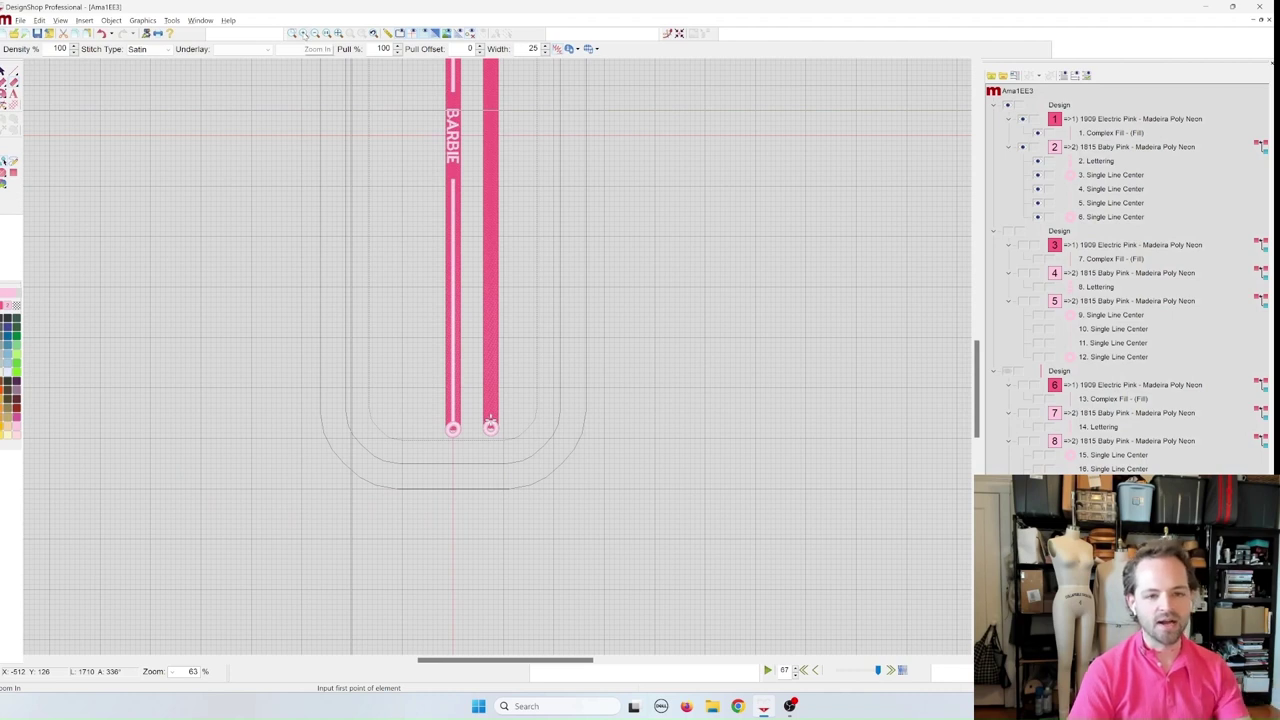
Step: Draw a pale pink single-line run from the right ring up the strip at default width
scroll(490, 419, "up", 4)
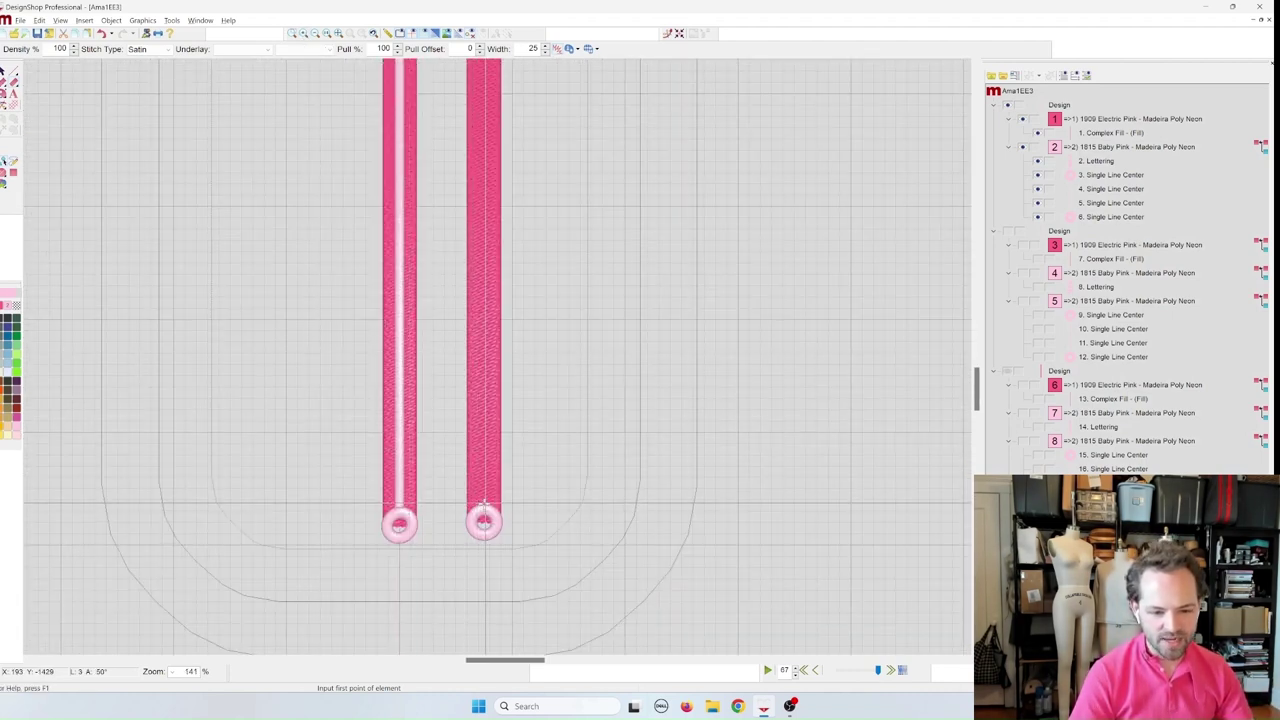
left_click(483, 505)
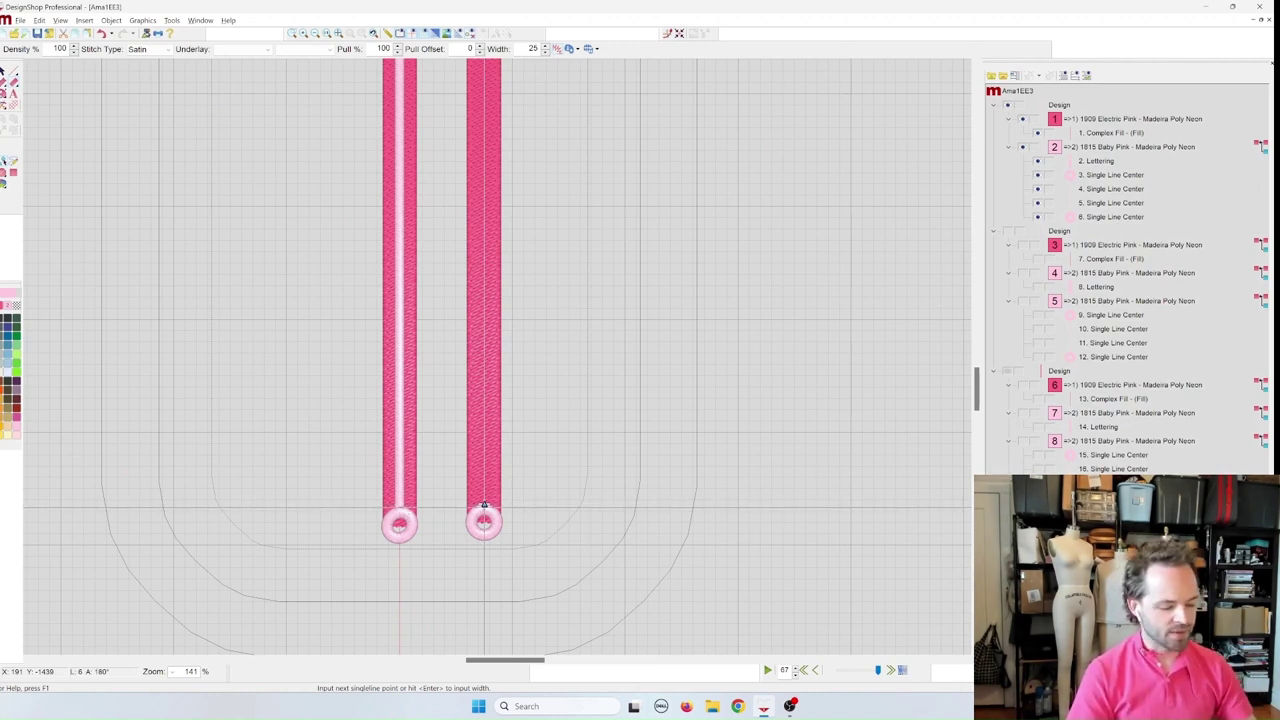
scroll(483, 505, "down", 3)
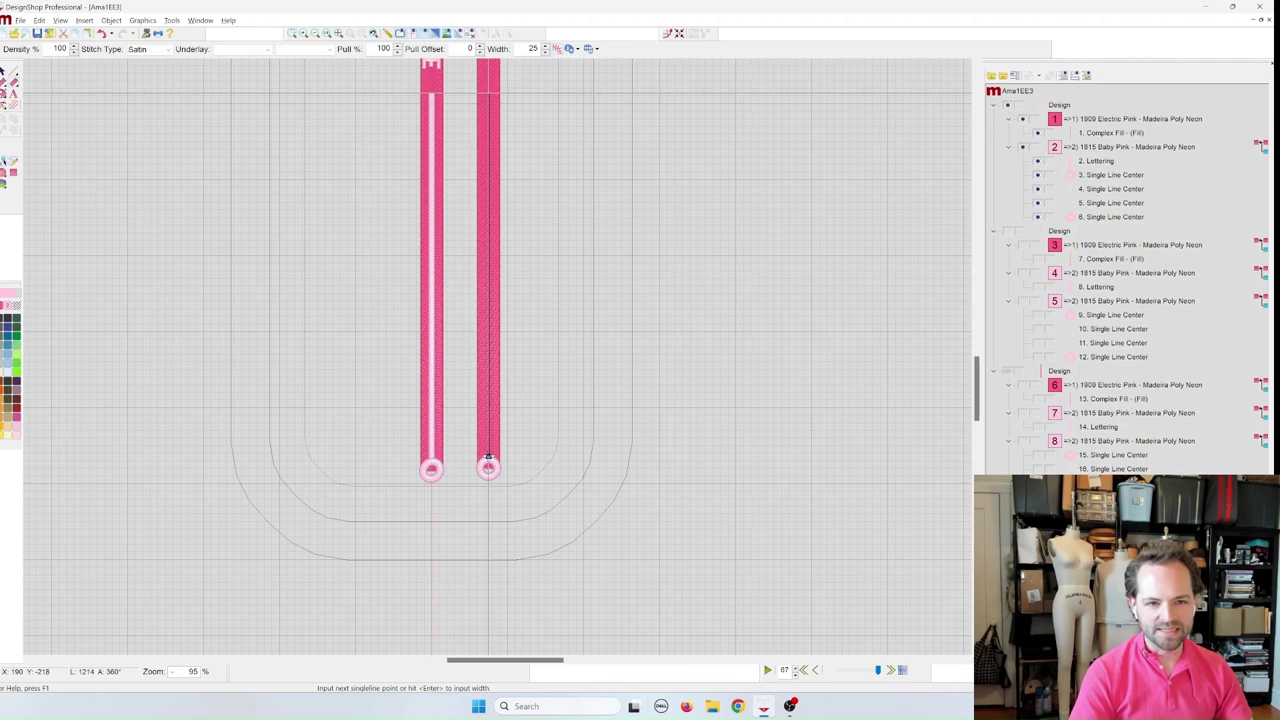
left_click(488, 458)
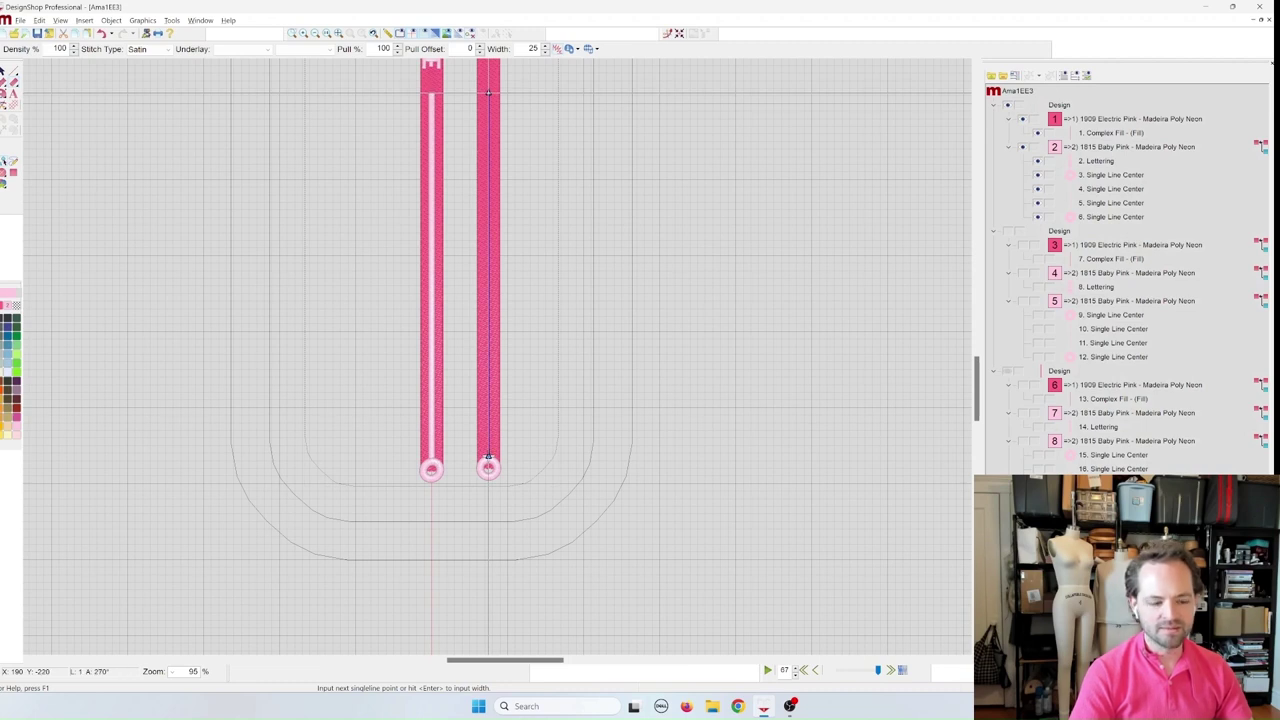
key("Return")
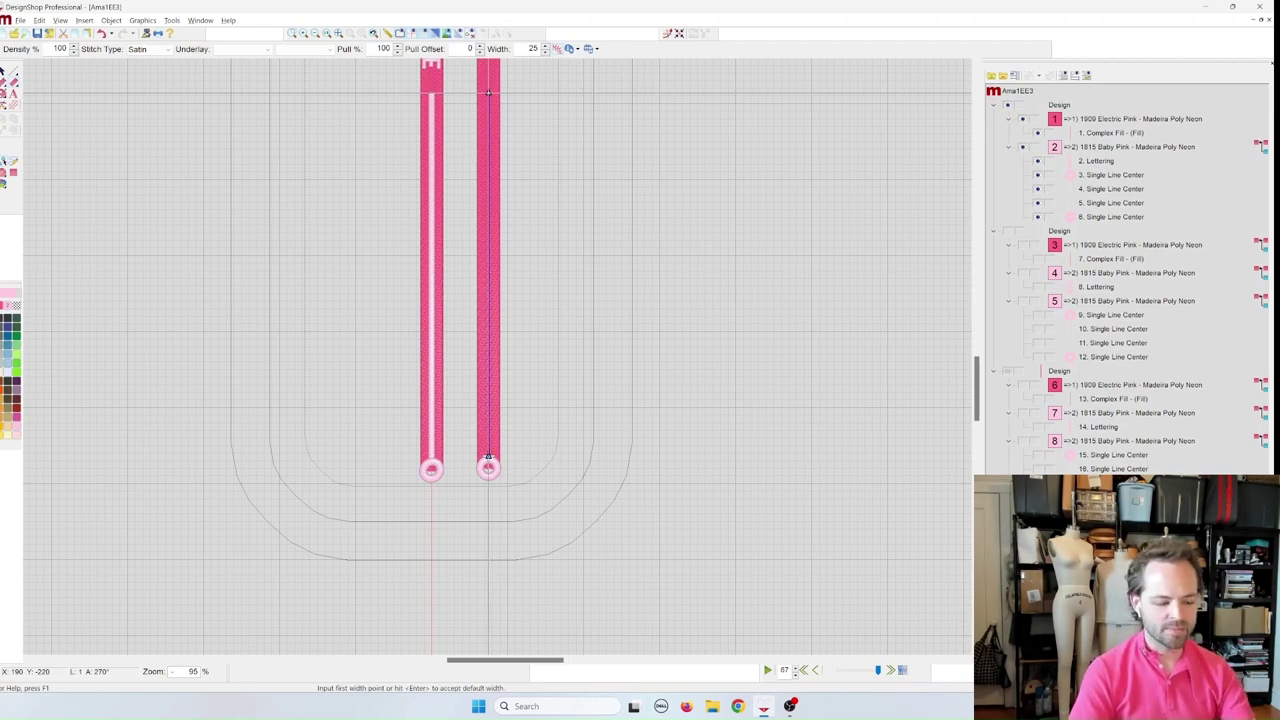
key("Return")
scroll(490, 310, "up", 3)
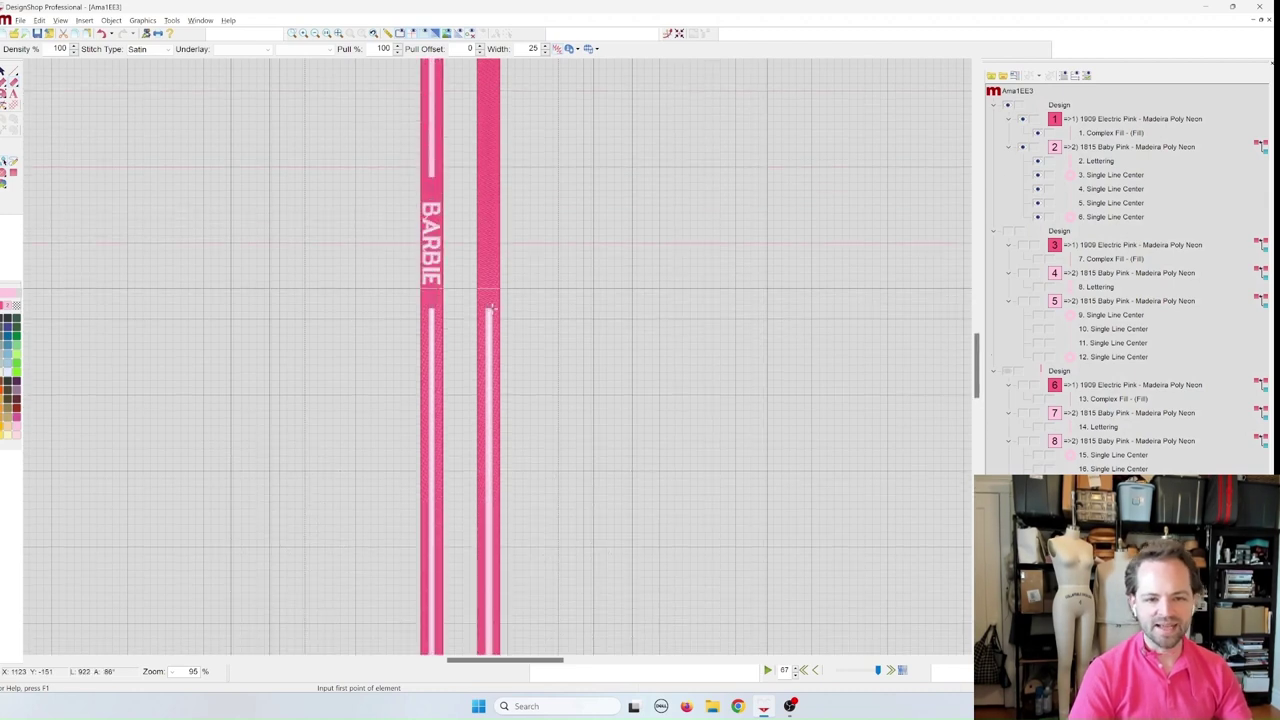
scroll(490, 310, "down", 3)
scroll(491, 310, "up", 3)
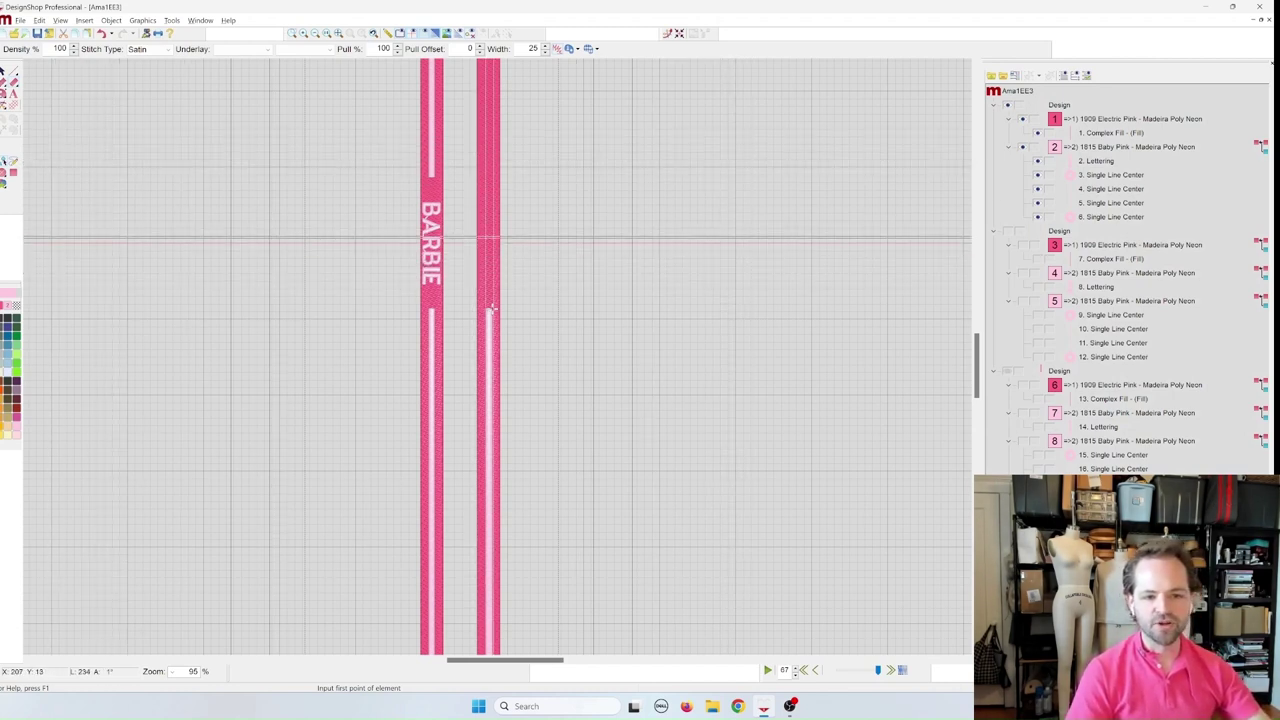
Step: End the single-line run, then add DOLLS lettering in Micro Block across both pink strips
key("Escape")
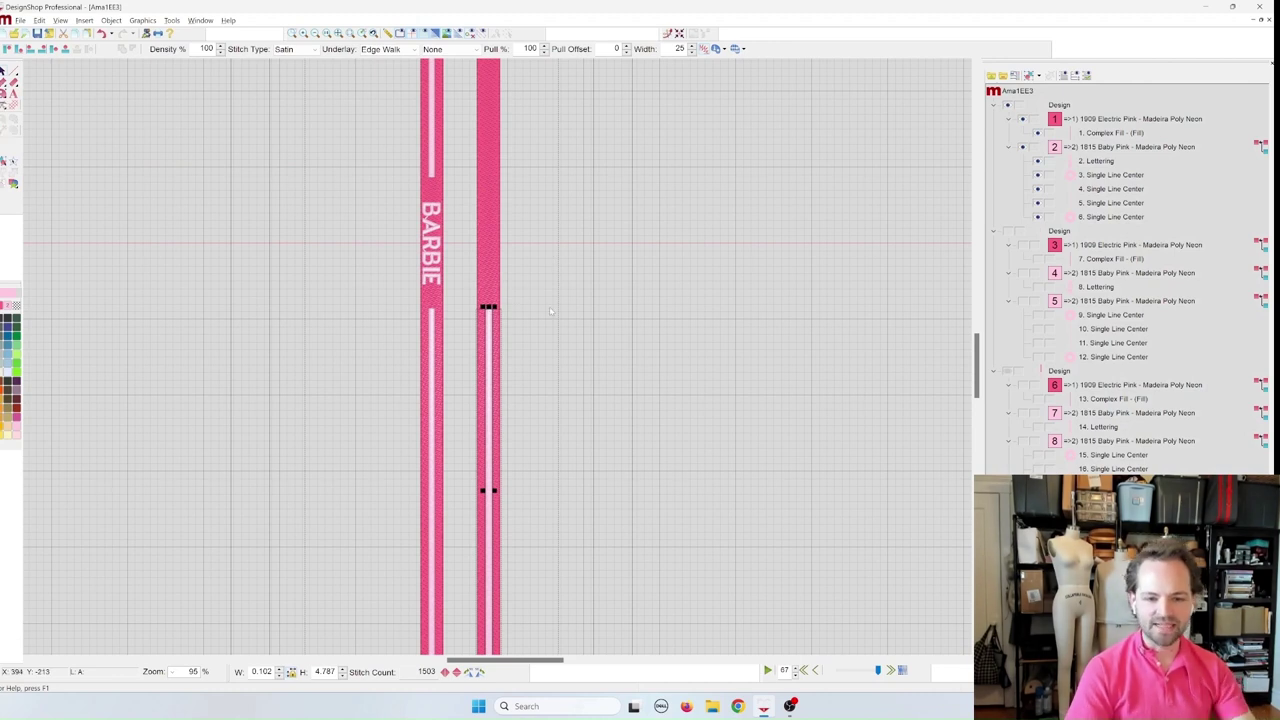
left_click(549, 306)
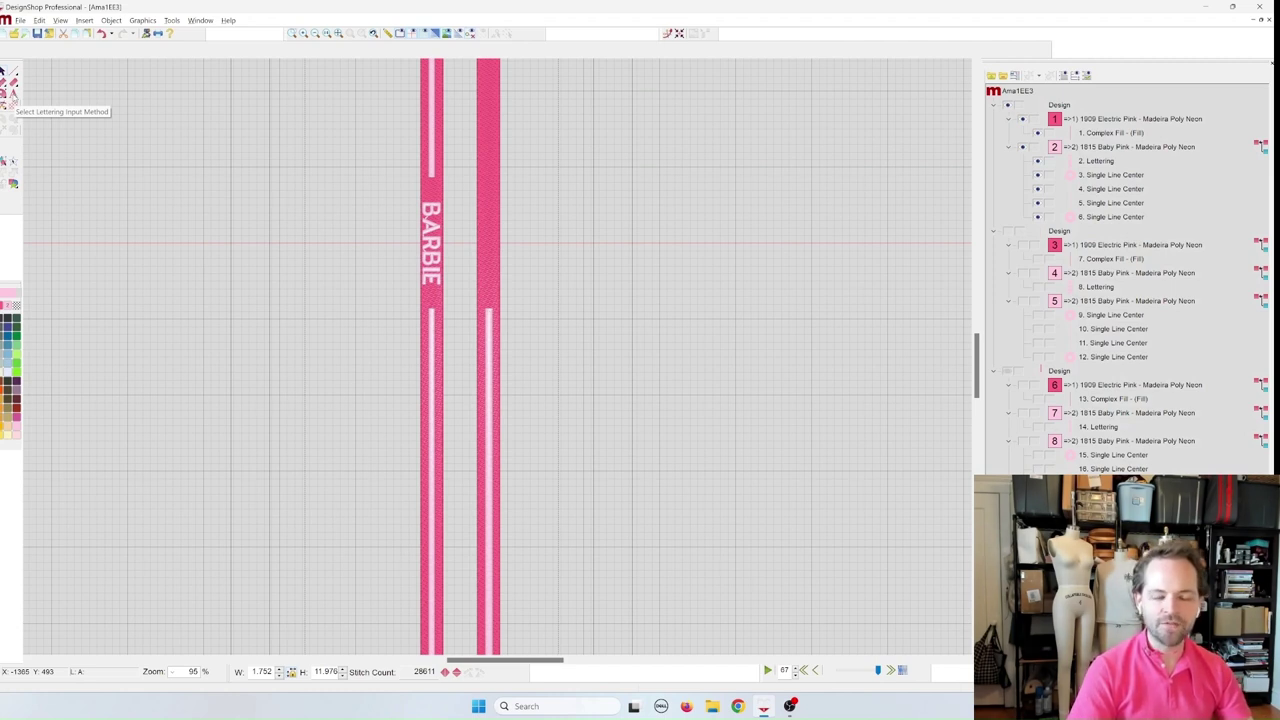
left_click(14, 100)
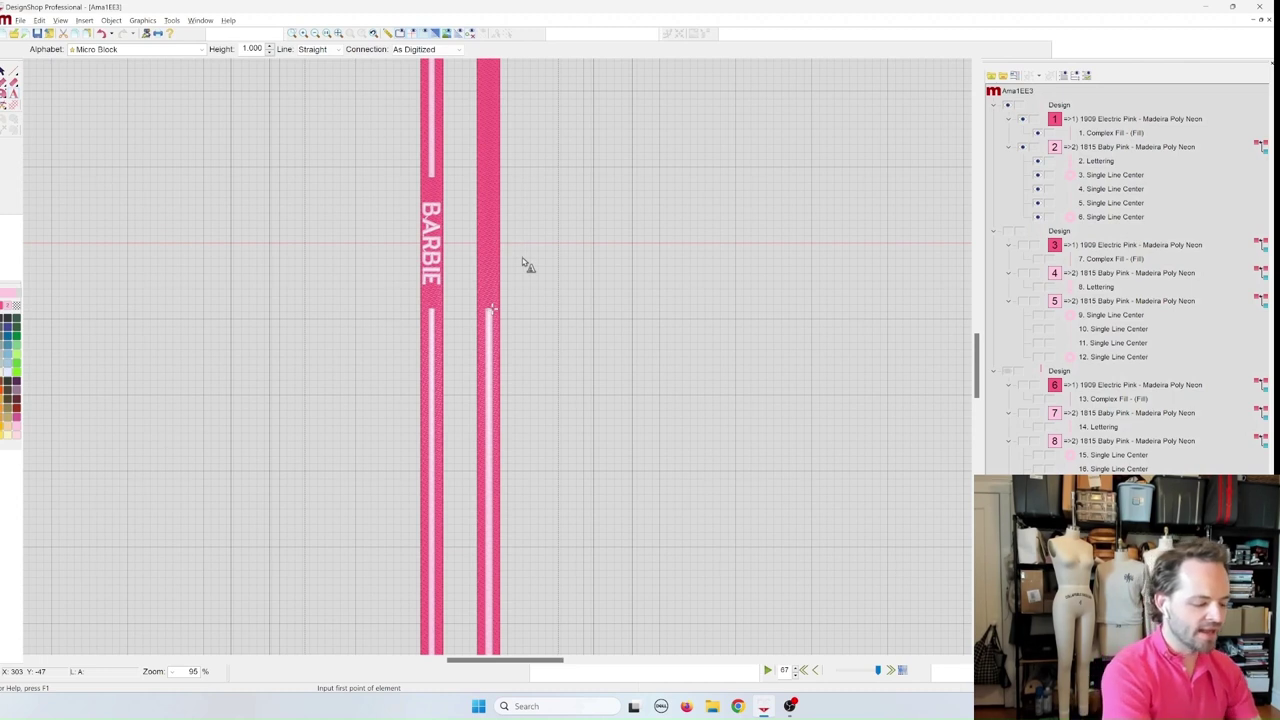
type("BAR")
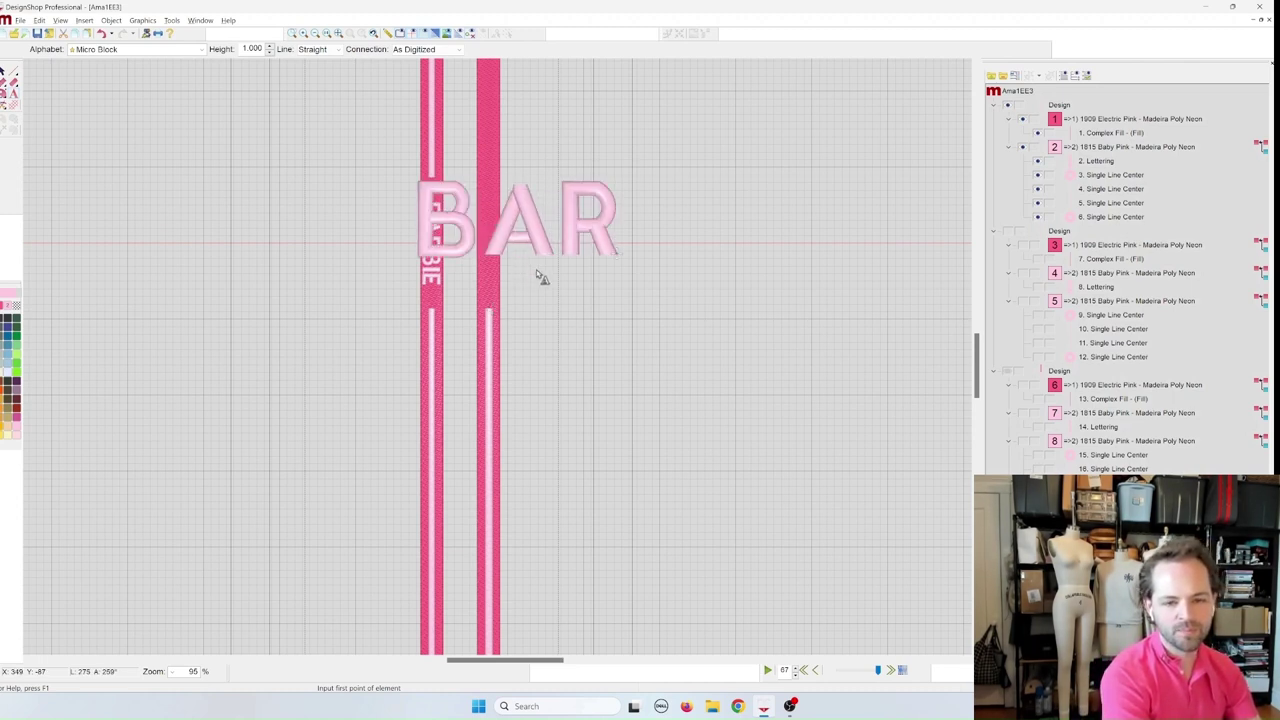
key("Escape")
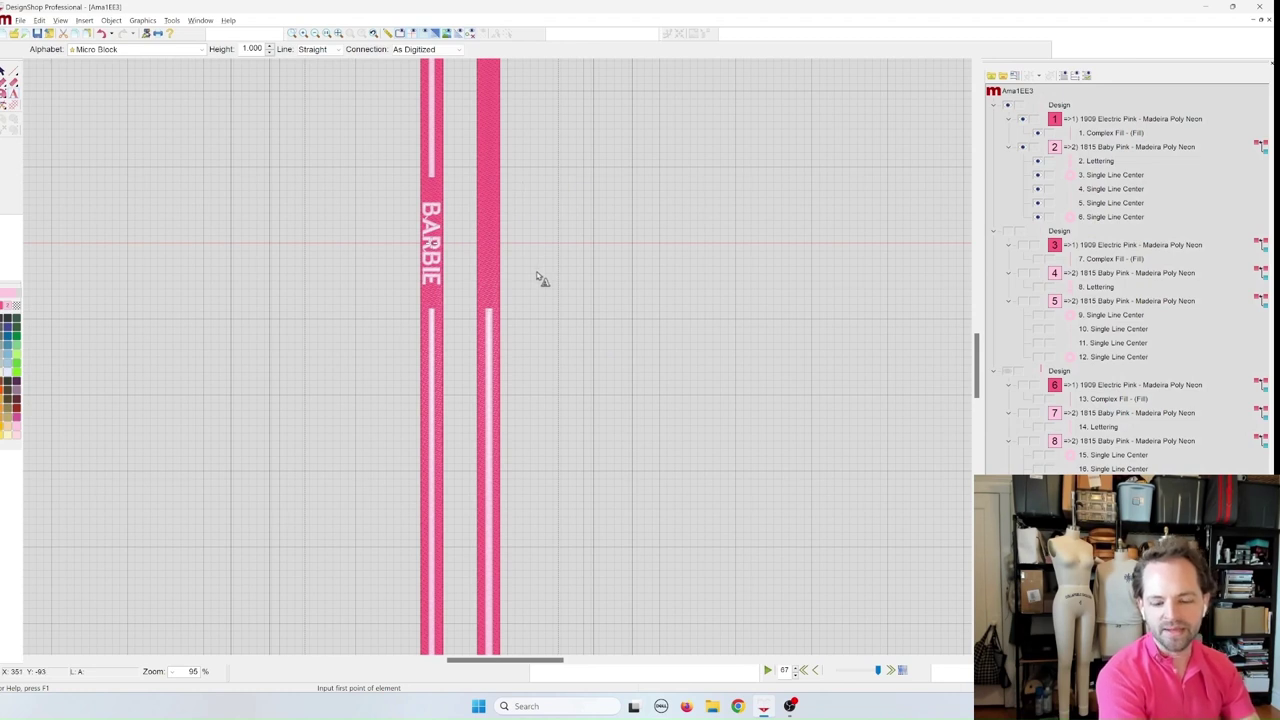
type("DOLLS")
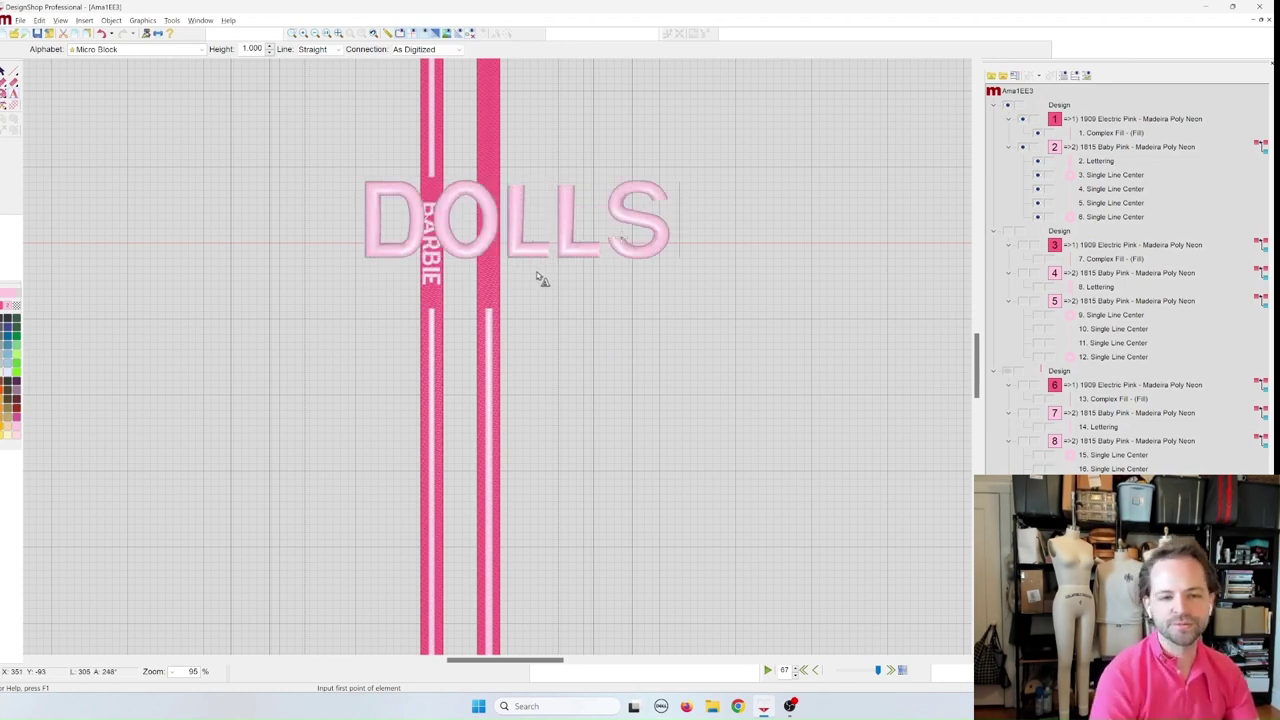
key("Return")
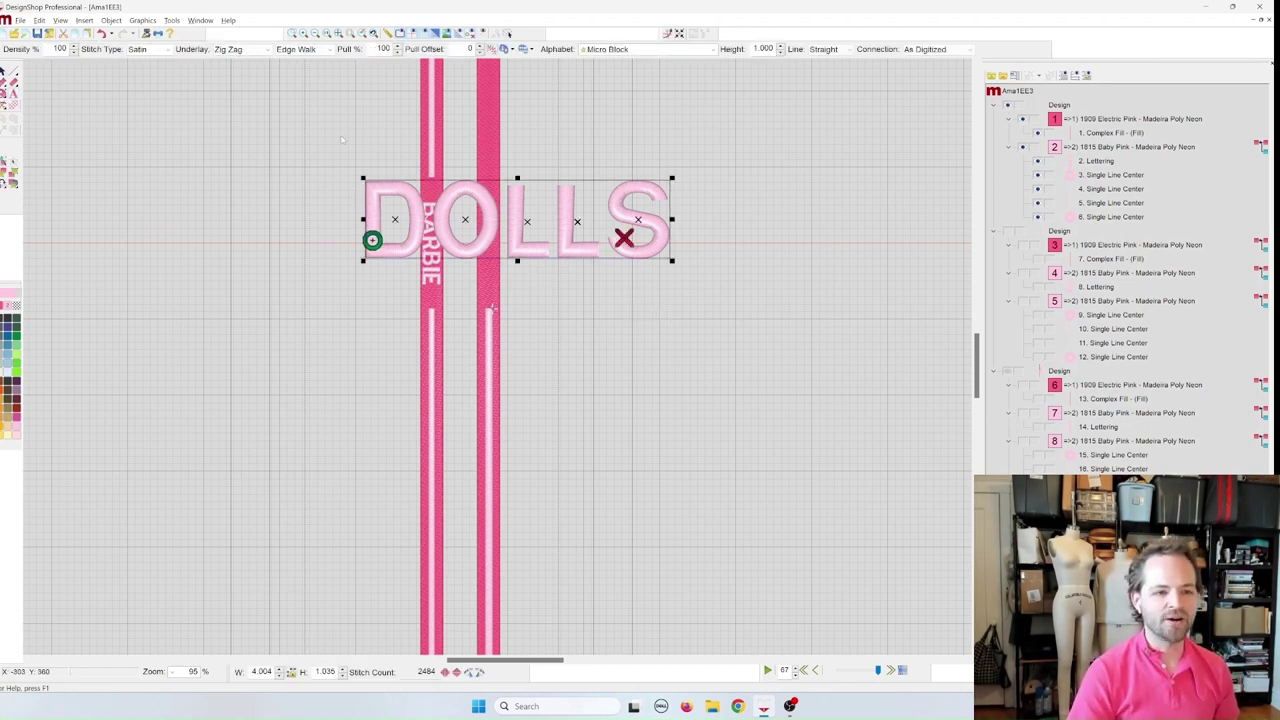
Step: Review the DOLLS lettering properties (Micro Block, 1.000 in height) and bring up the alphabet list
double_click(494, 228)
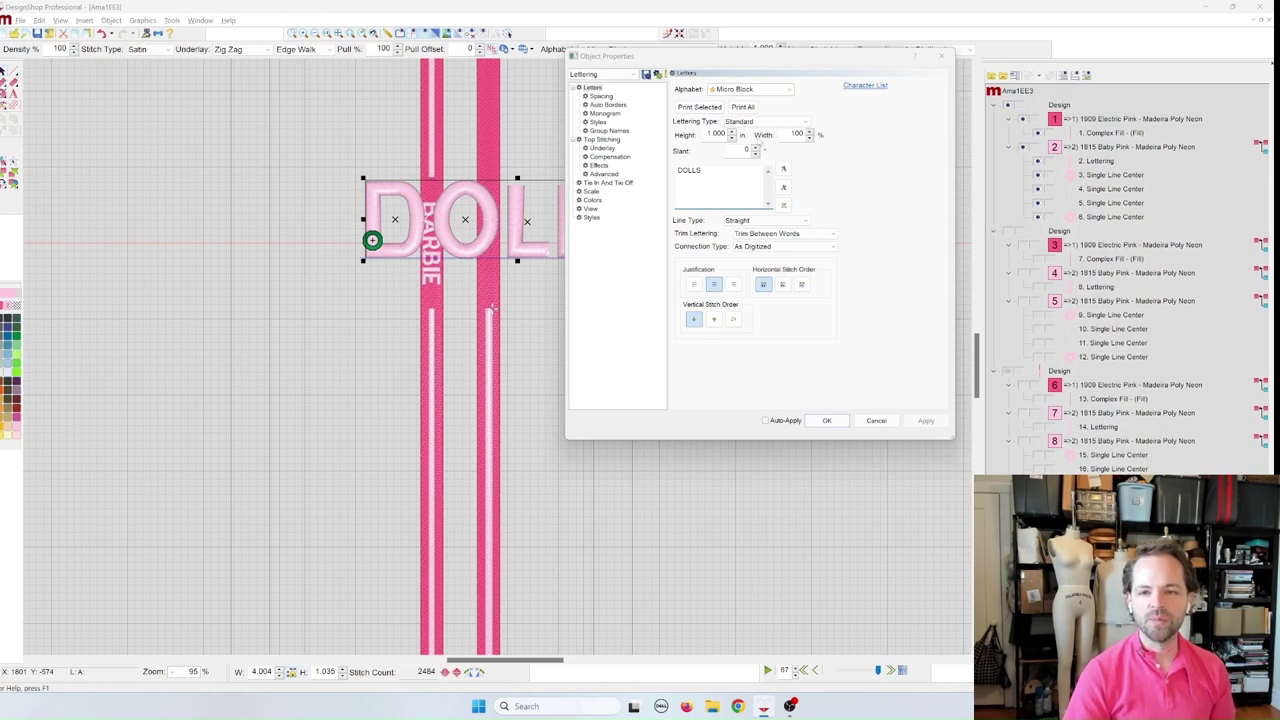
left_click(770, 89)
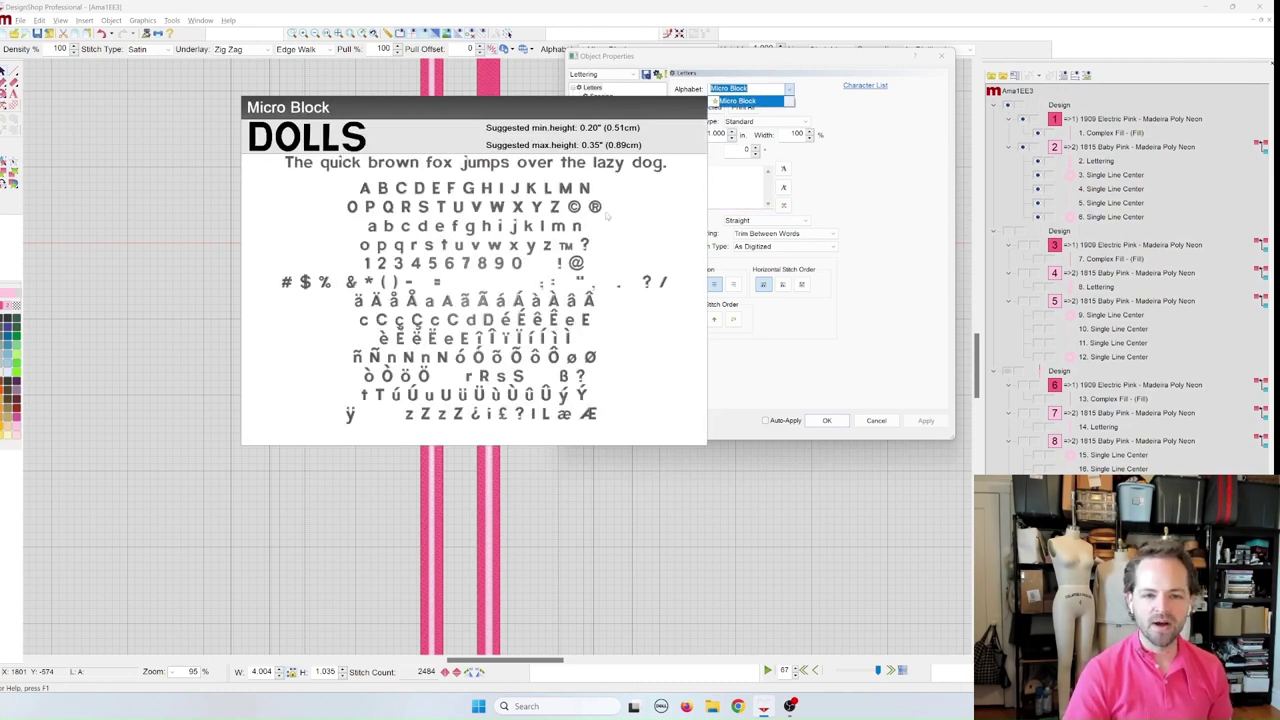
left_click(816, 112)
left_click(789, 90)
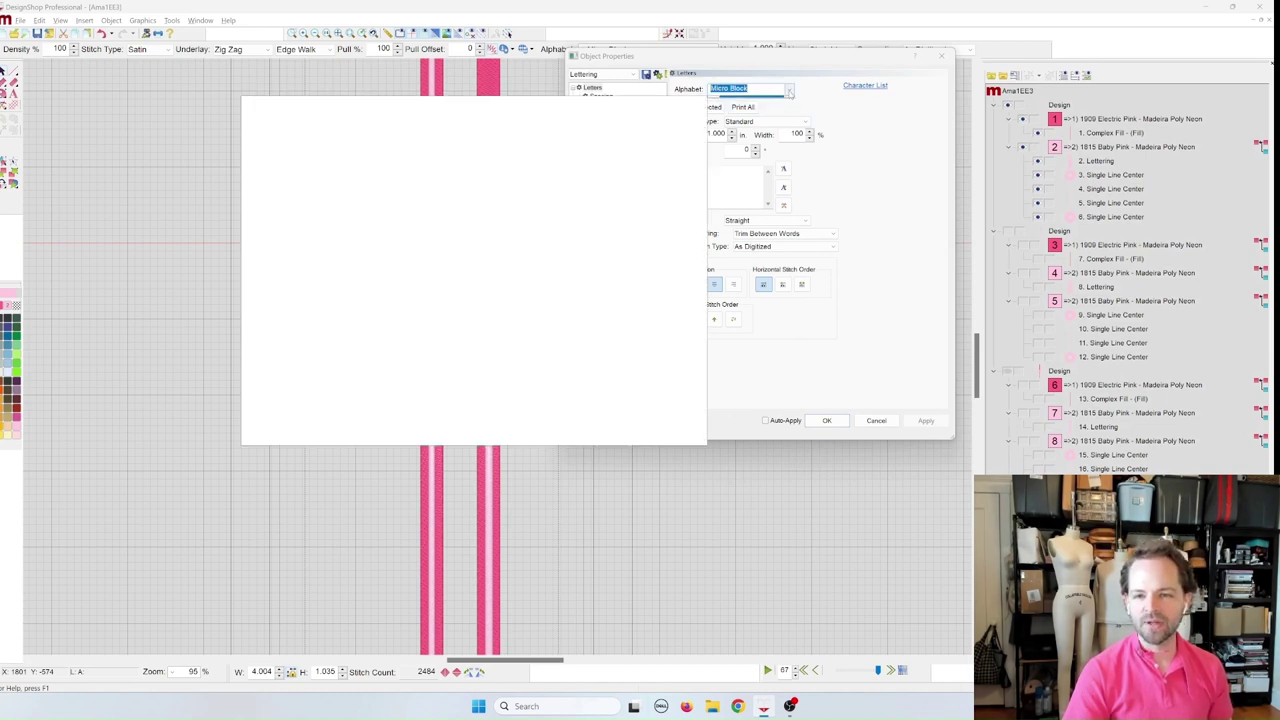
left_click(851, 93)
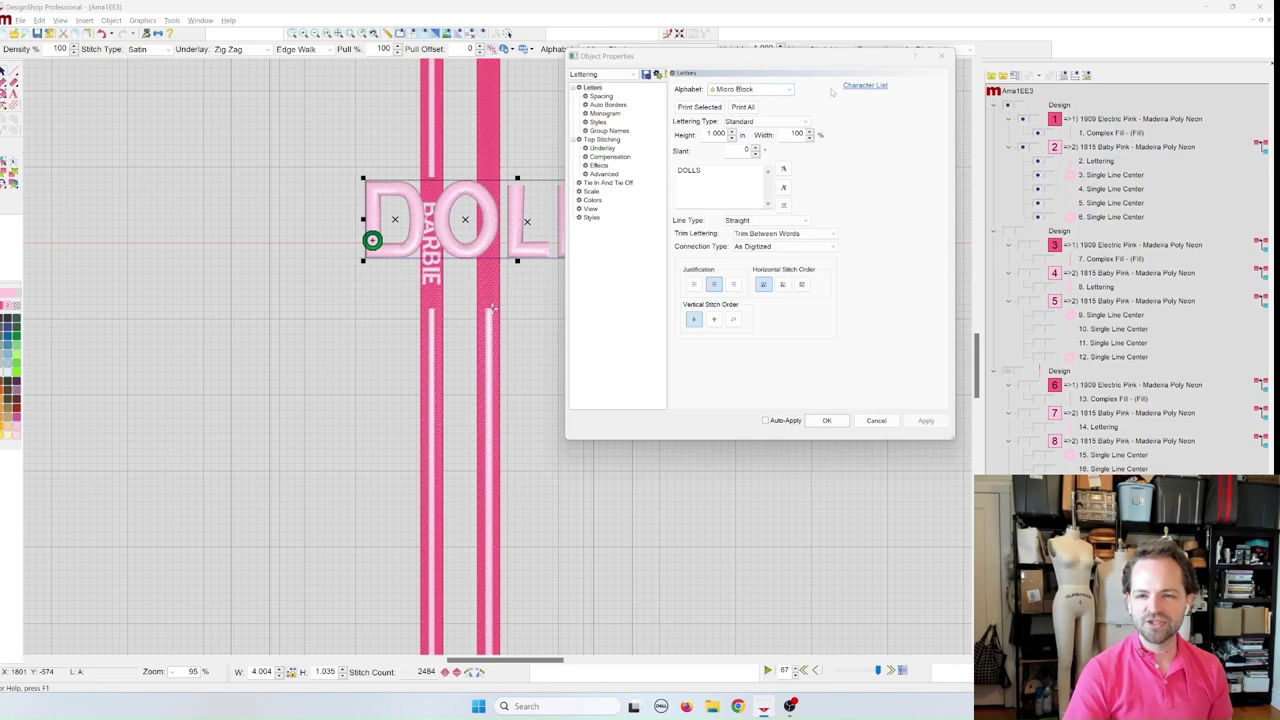
left_click(940, 56)
left_click(710, 49)
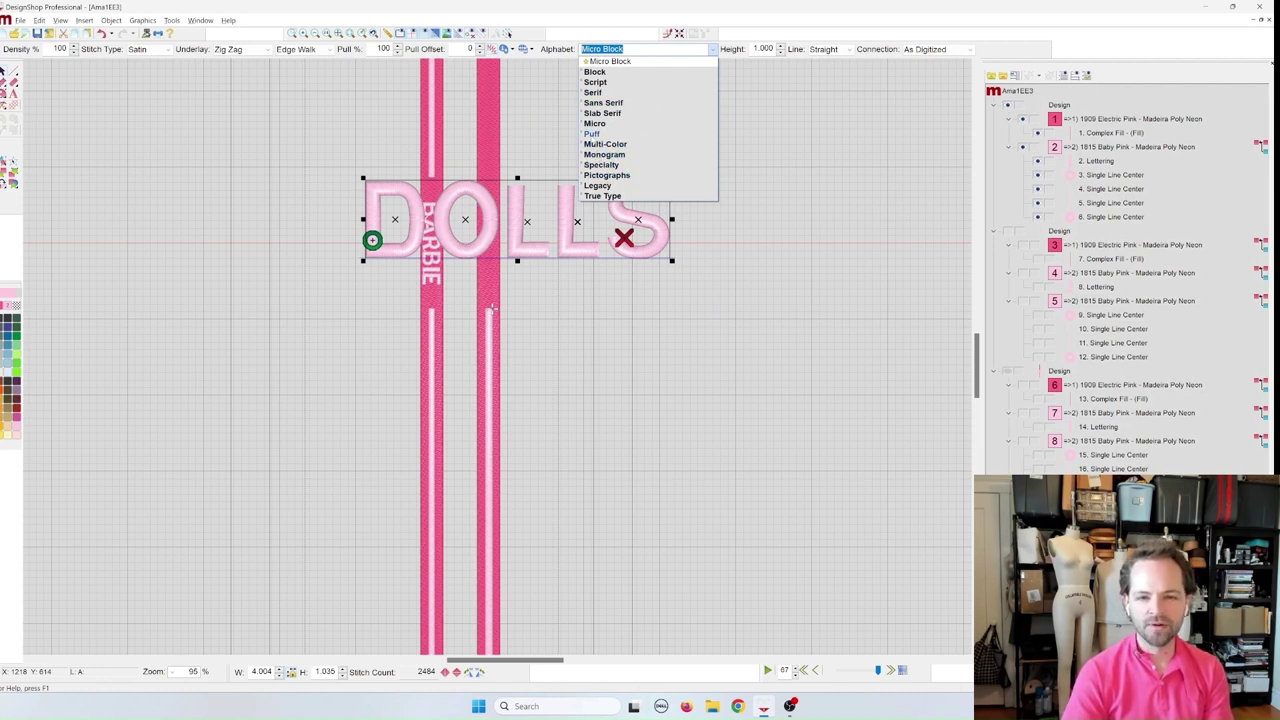
Step: Switch DOLLS to Mini Micro Block from the Micro alphabet family
left_click(593, 123)
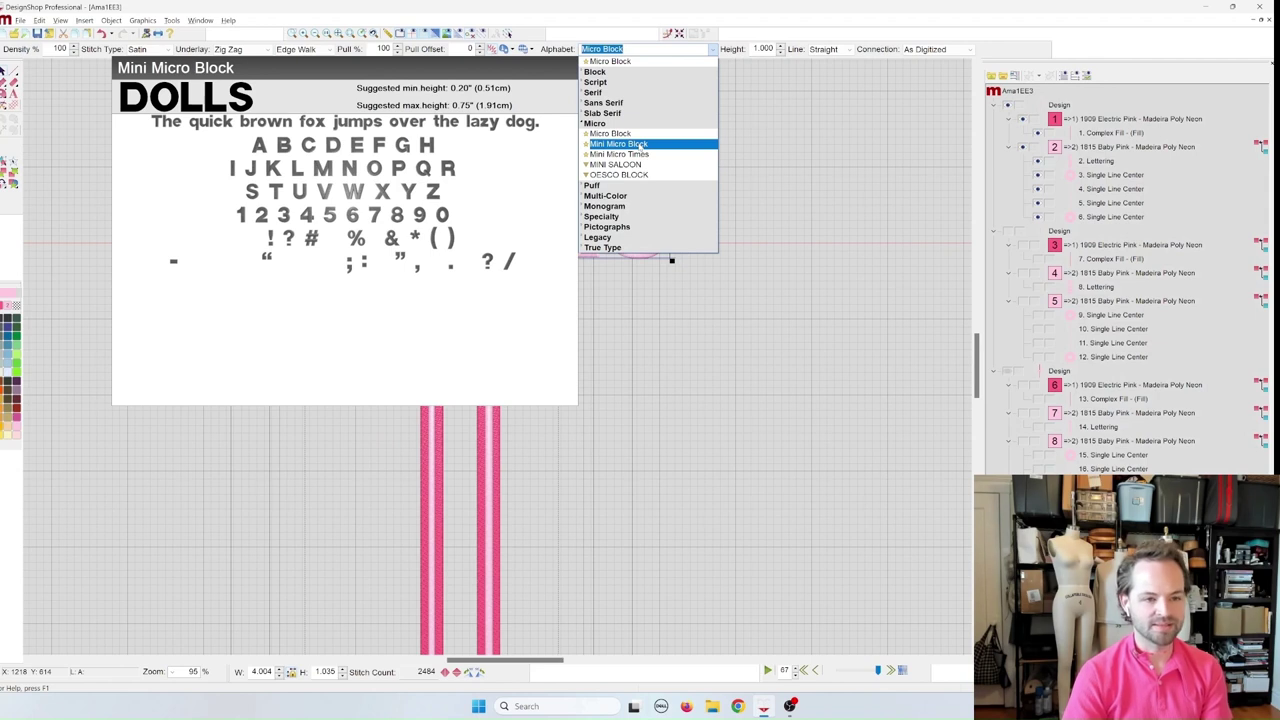
left_click(641, 146)
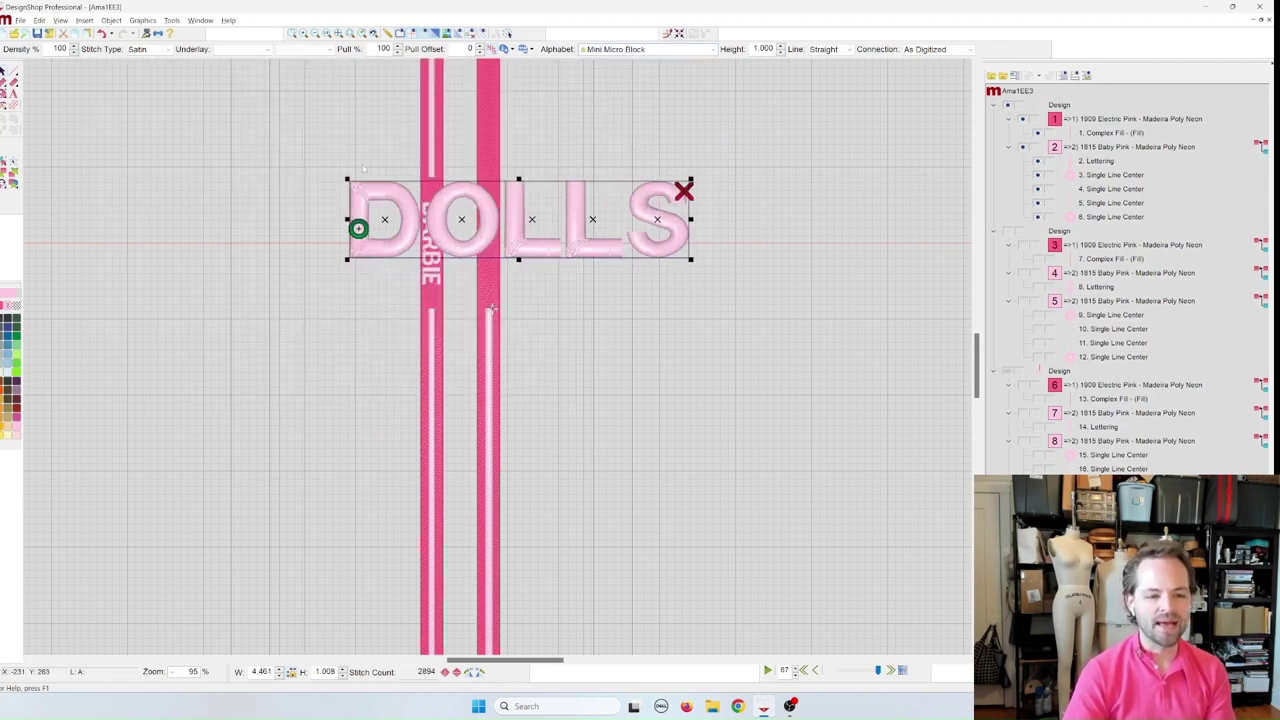
Step: Reduce the DOLLS lettering height from 0.4 in to about 0.2 in
left_click(342, 676)
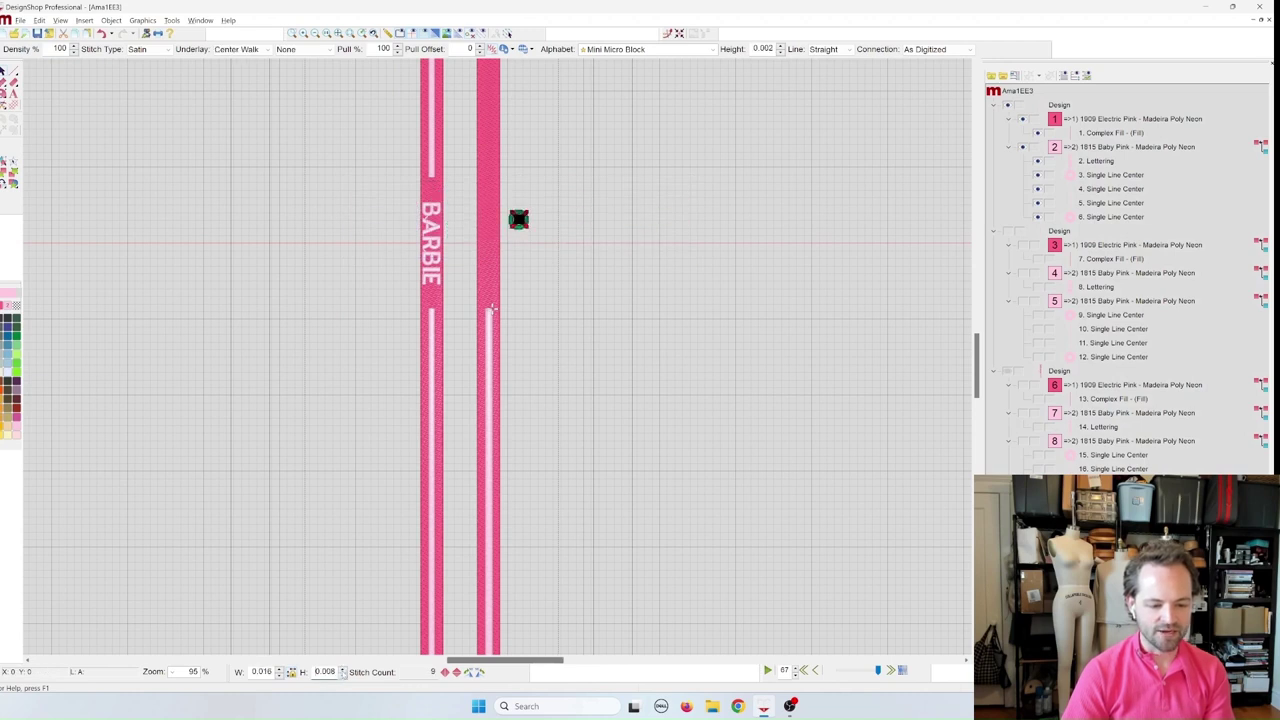
left_click(342, 668)
left_click(342, 676)
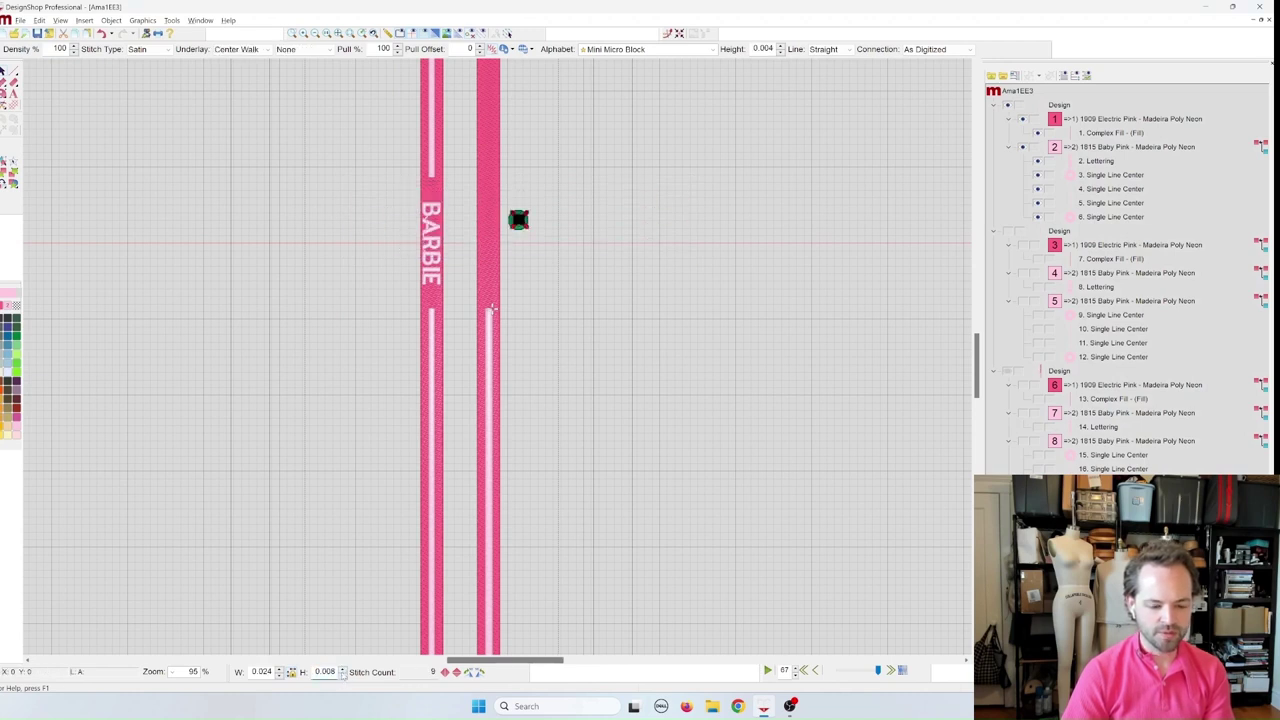
type("0.4")
key("Return")
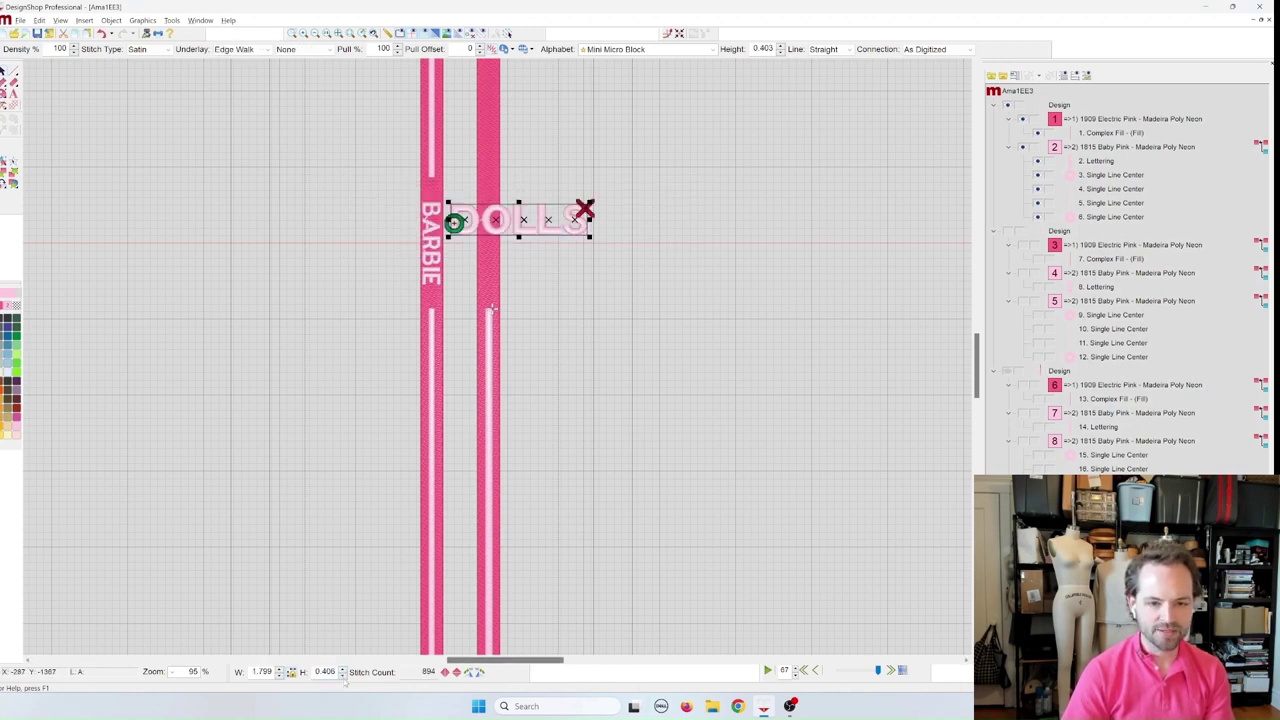
left_click(342, 676)
left_click(342, 668)
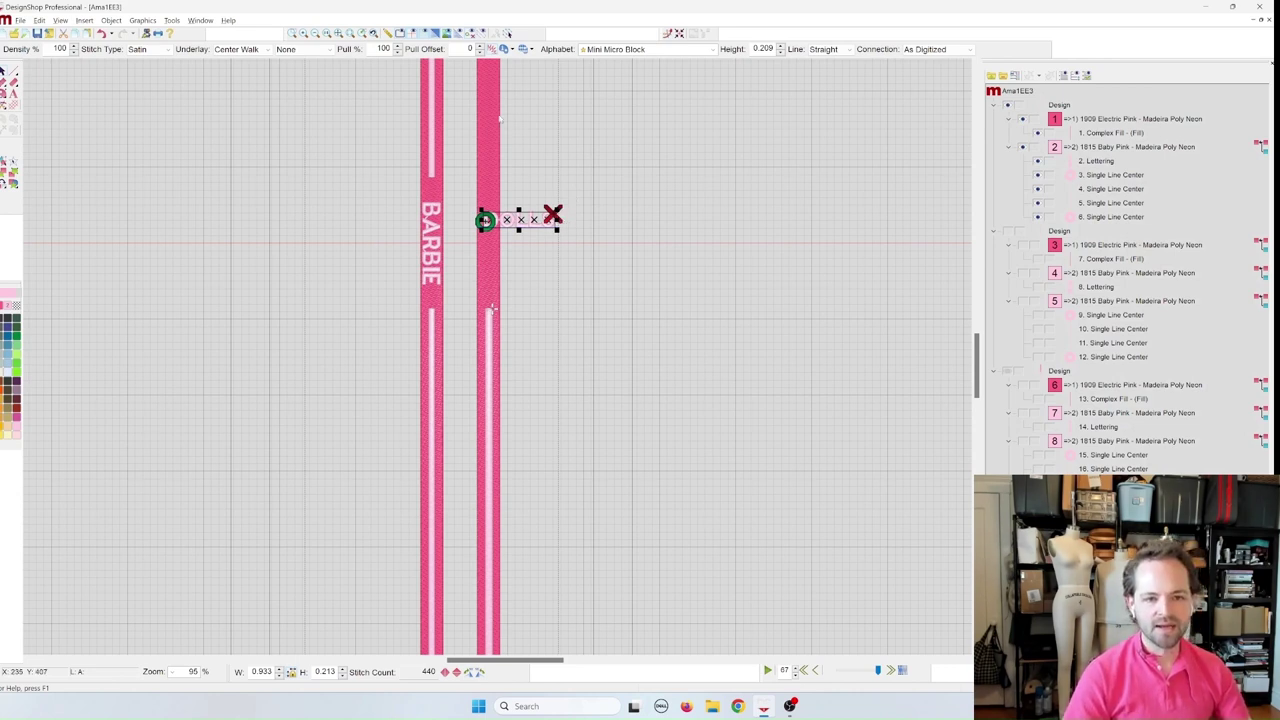
scroll(495, 191, "up", 4)
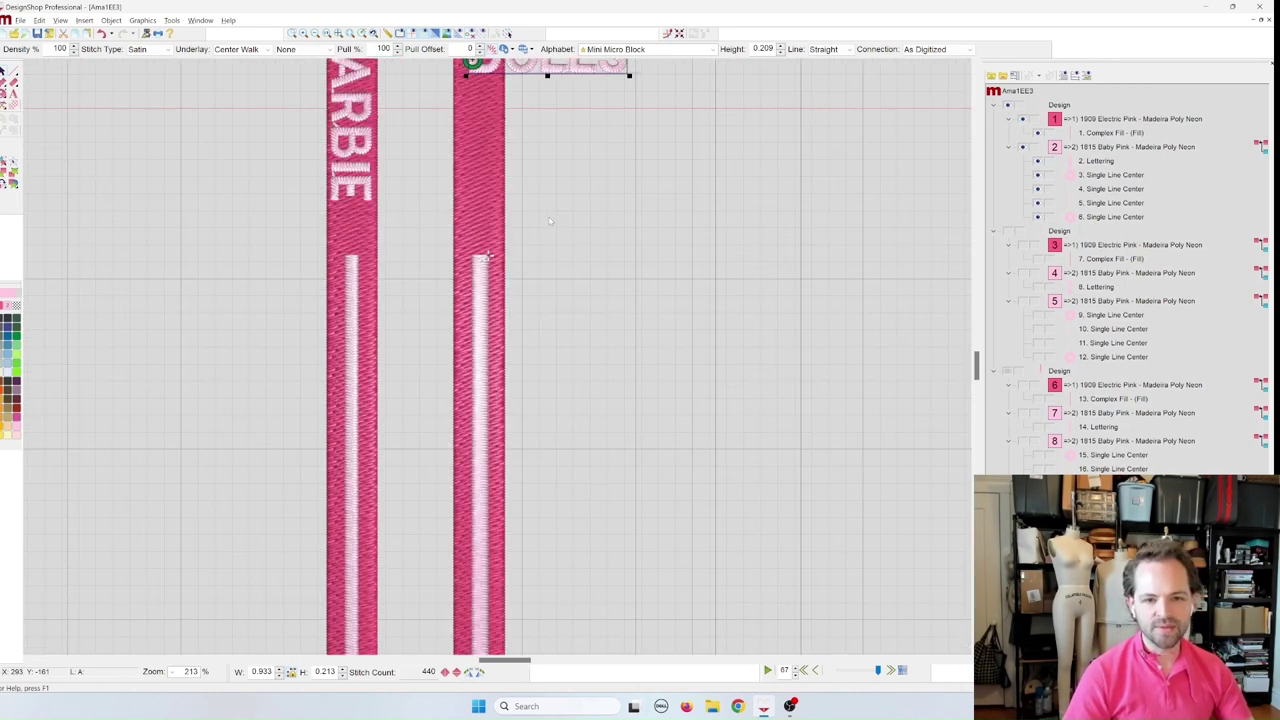
scroll(548, 226, "down", 2)
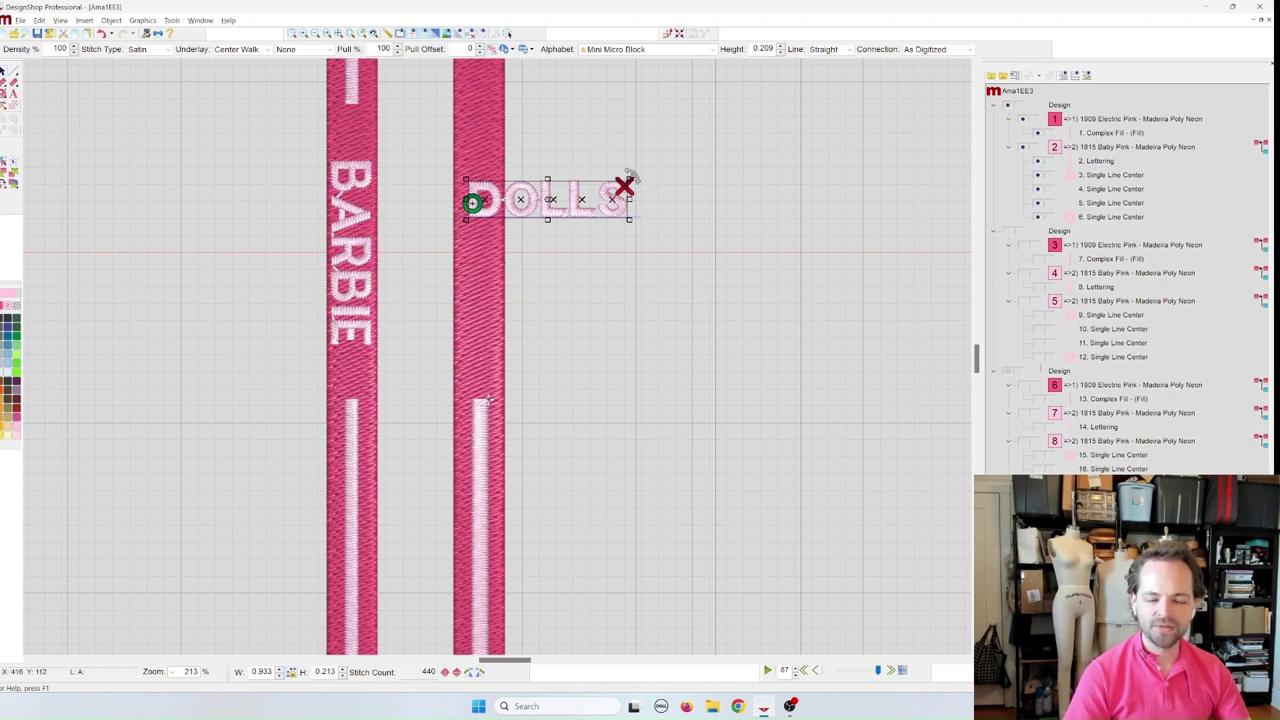
Step: Rotate DOLLS 90° to vertical and place it on the right strip level with BARBIE
left_click_drag(626, 180, 652, 170)
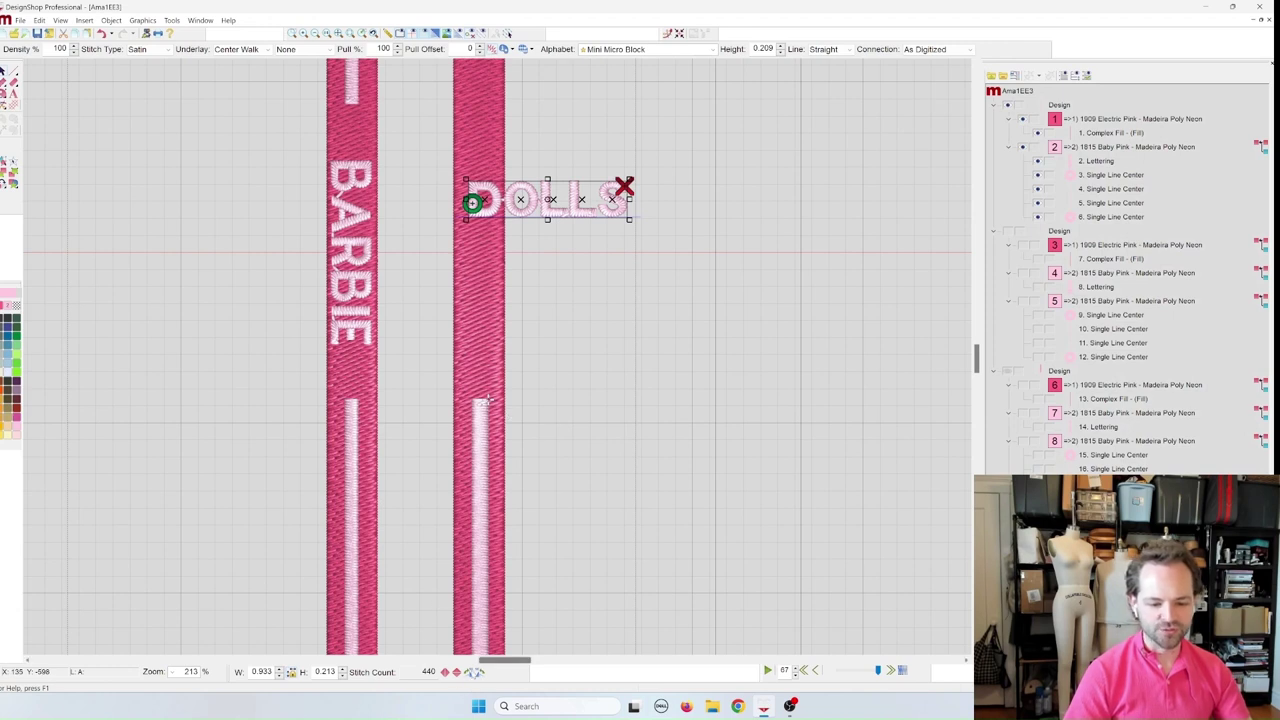
left_click(476, 672)
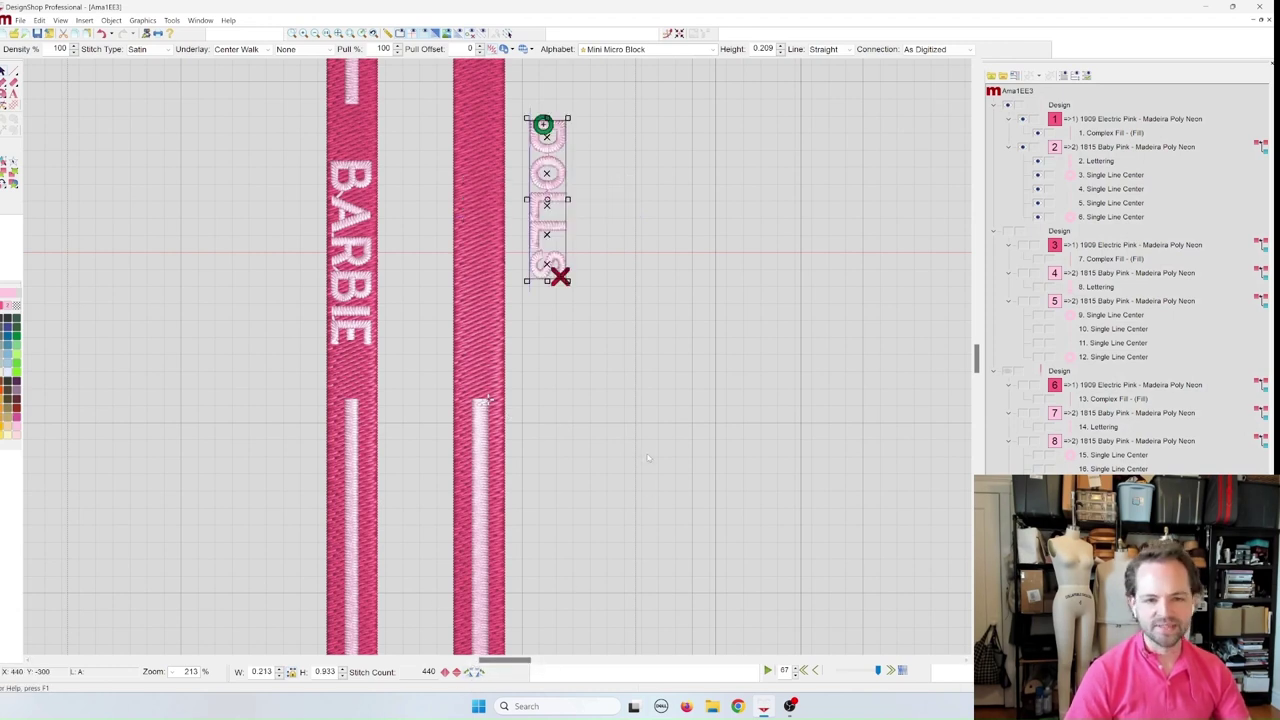
left_click_drag(565, 190, 495, 245)
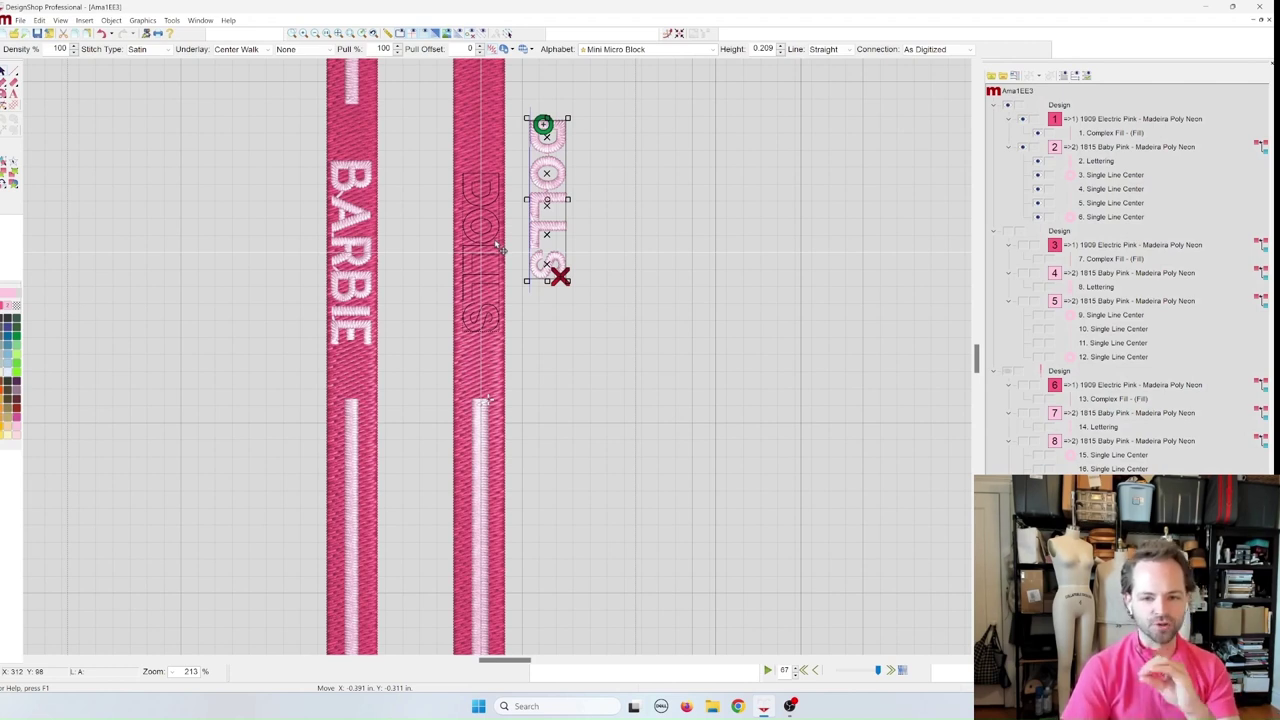
left_click_drag(495, 245, 495, 245)
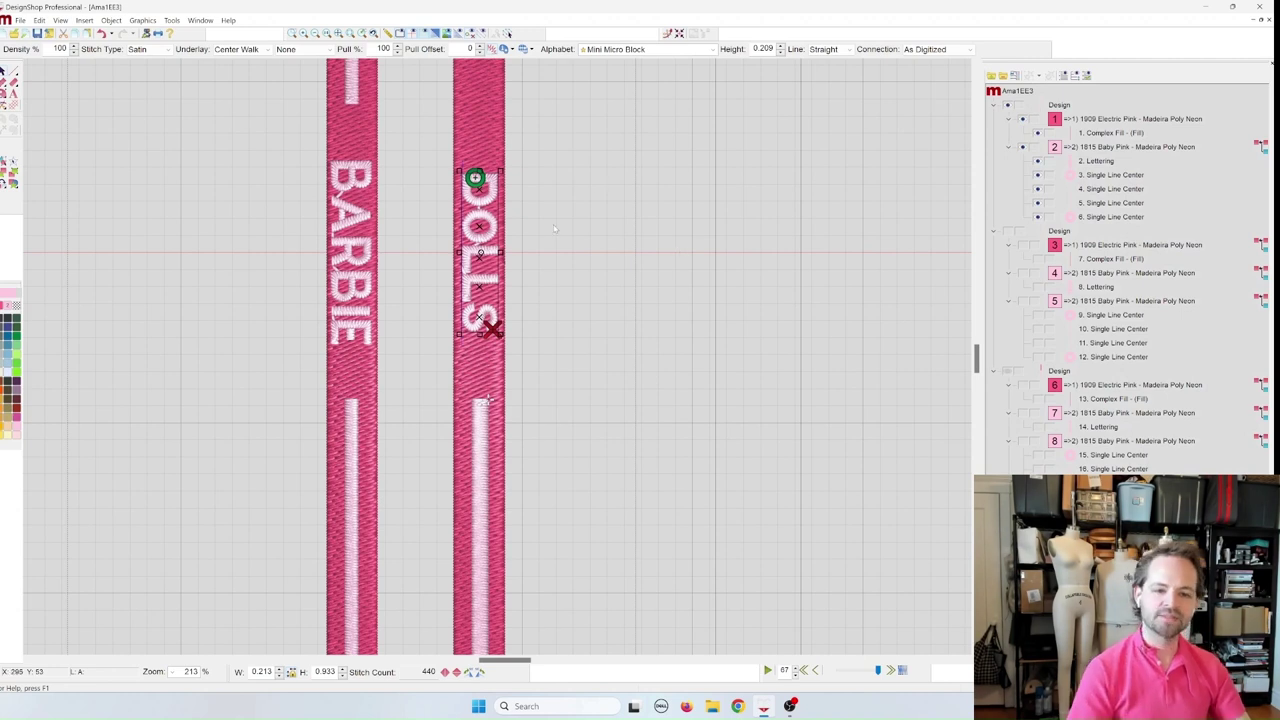
left_click(727, 328)
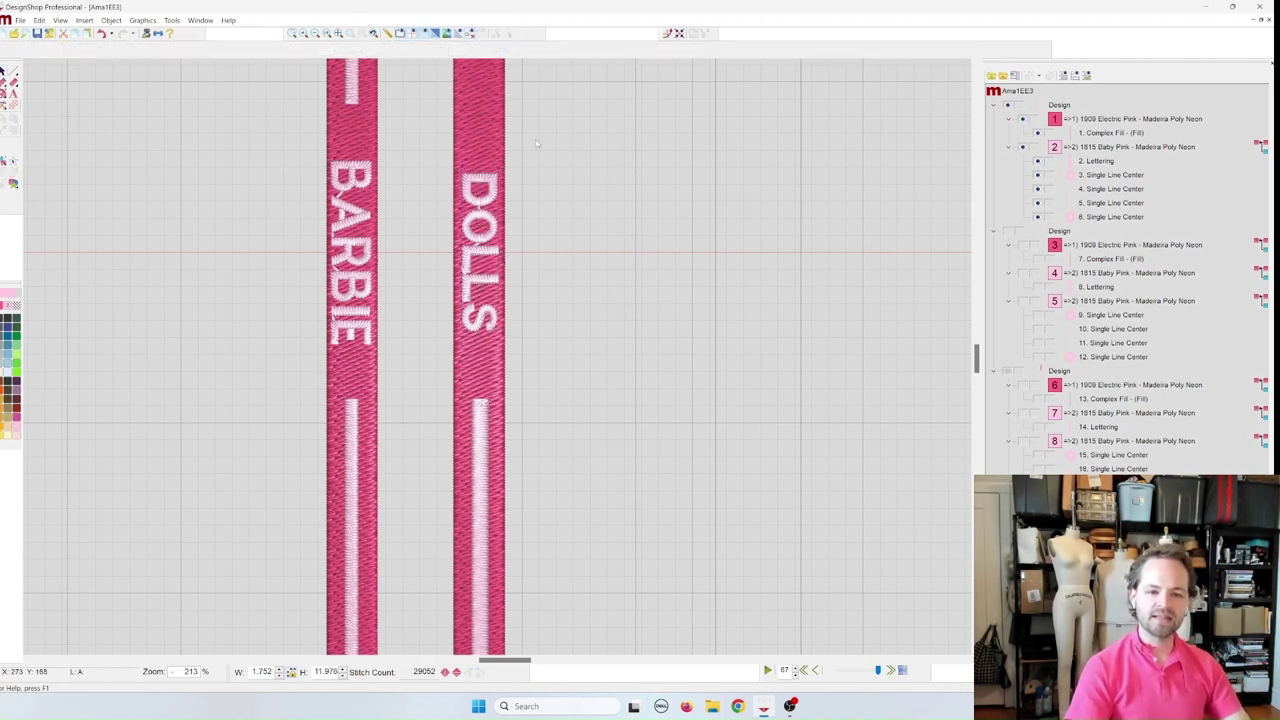
left_click(327, 33)
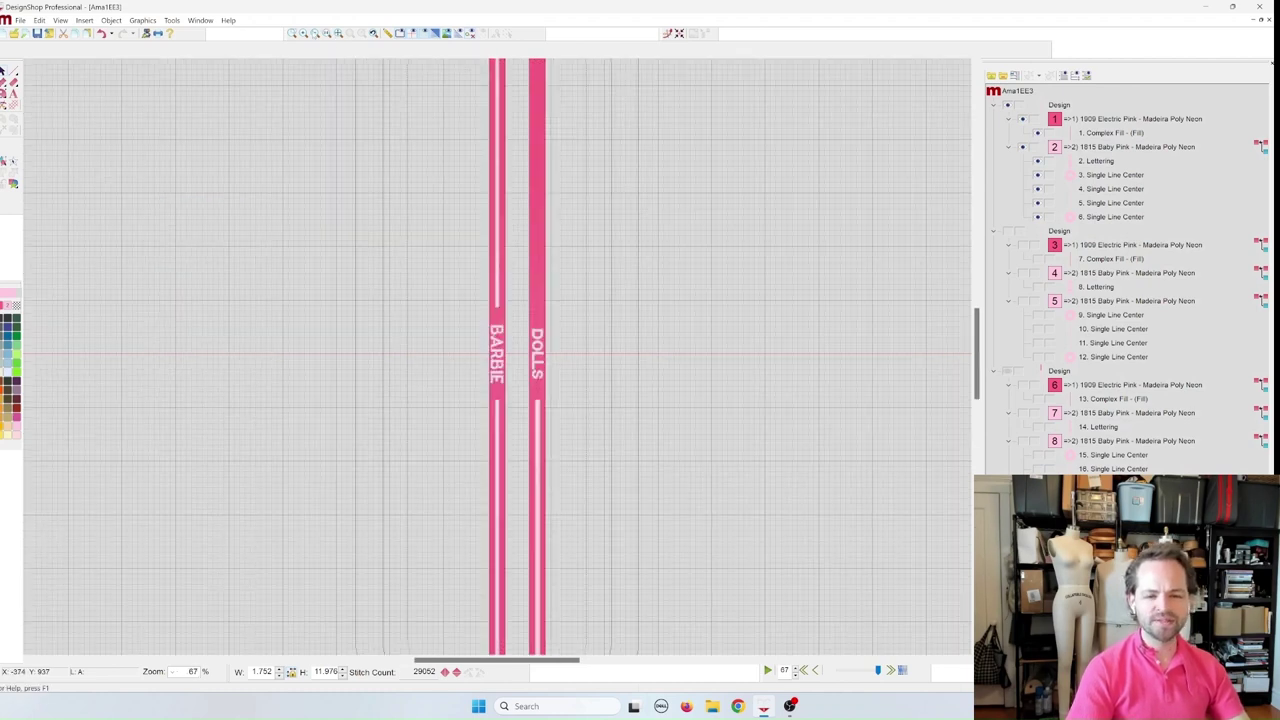
Step: Duplicate the right strip's lower line run, turn it 180°, and move it above DOLLS
left_click(315, 33)
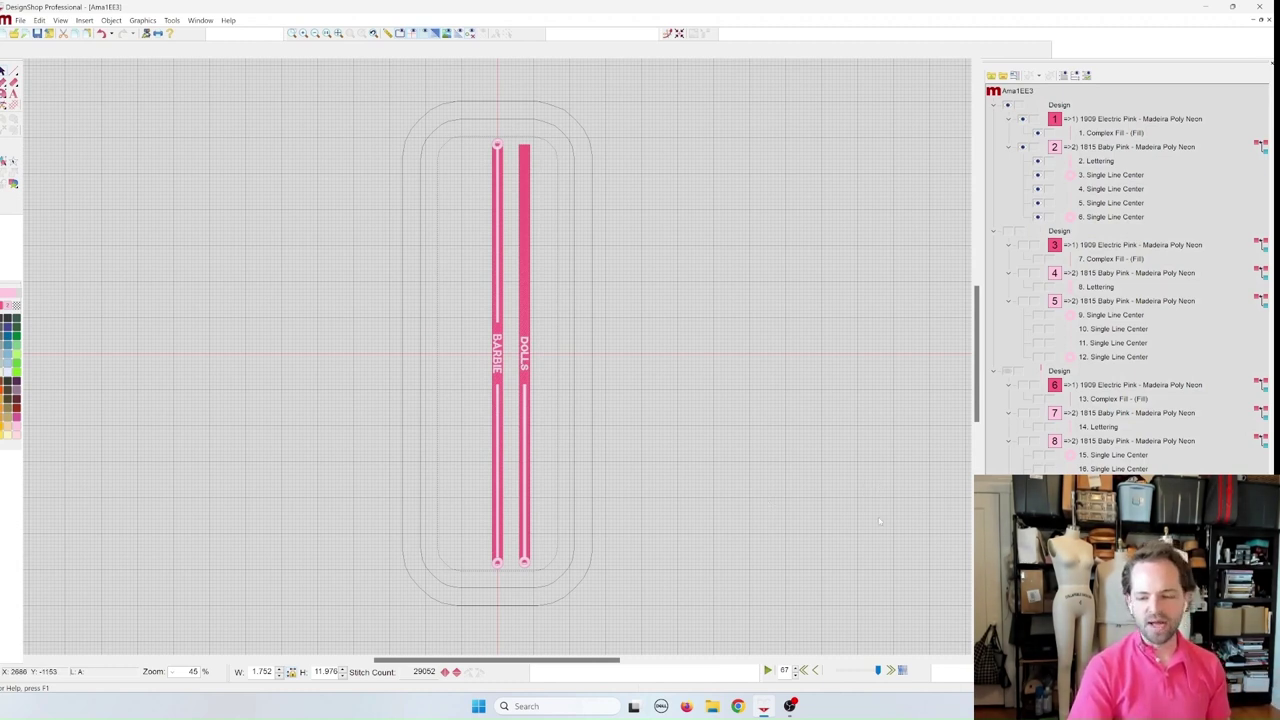
left_click(522, 558)
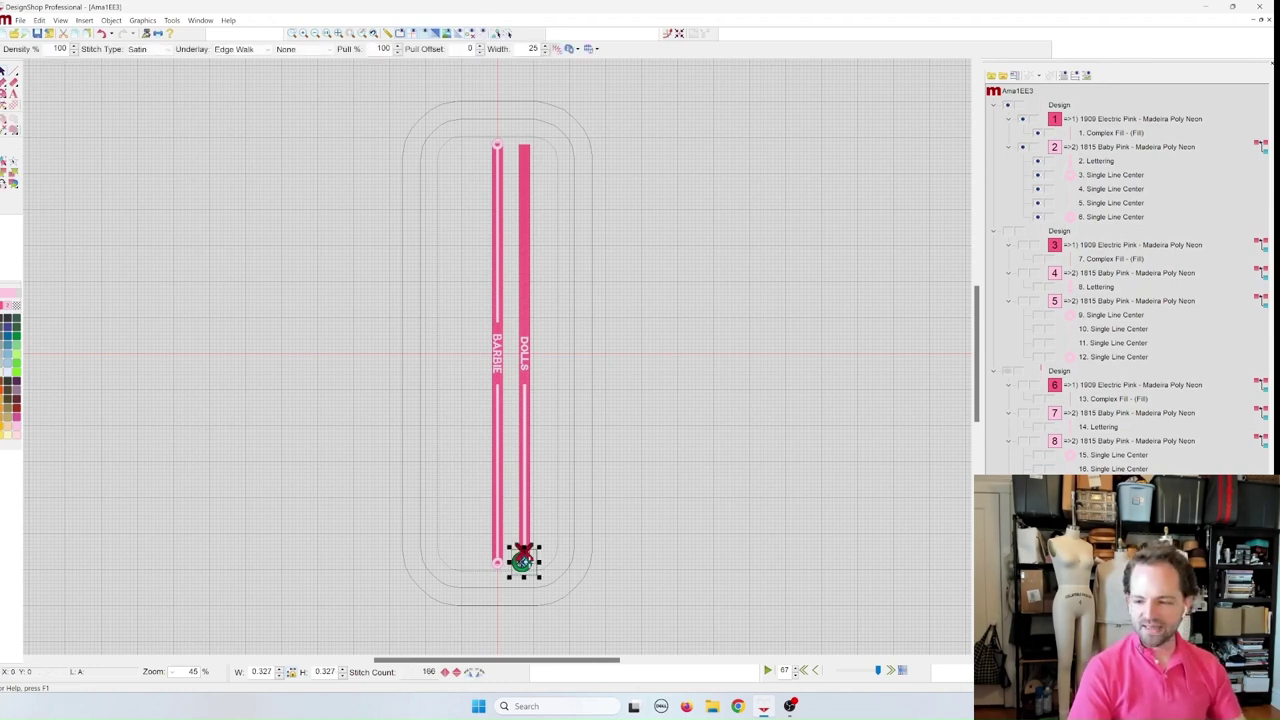
left_click(522, 560)
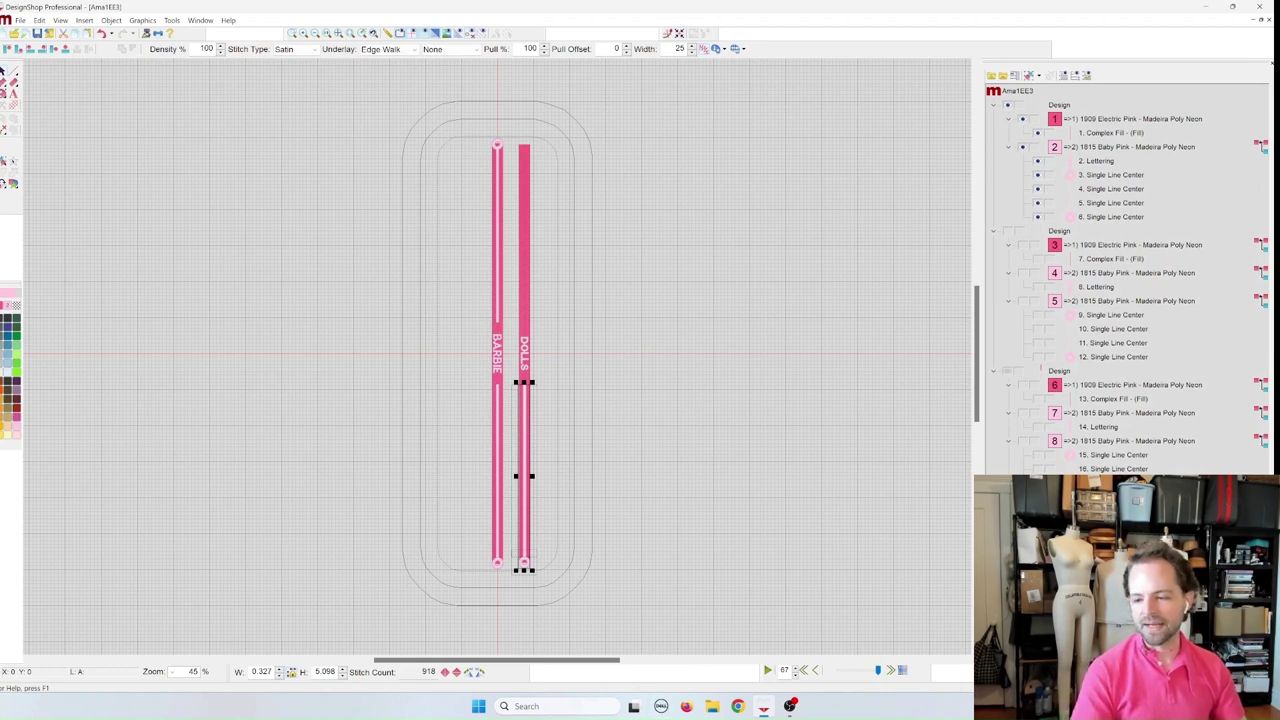
right_click(1090, 342)
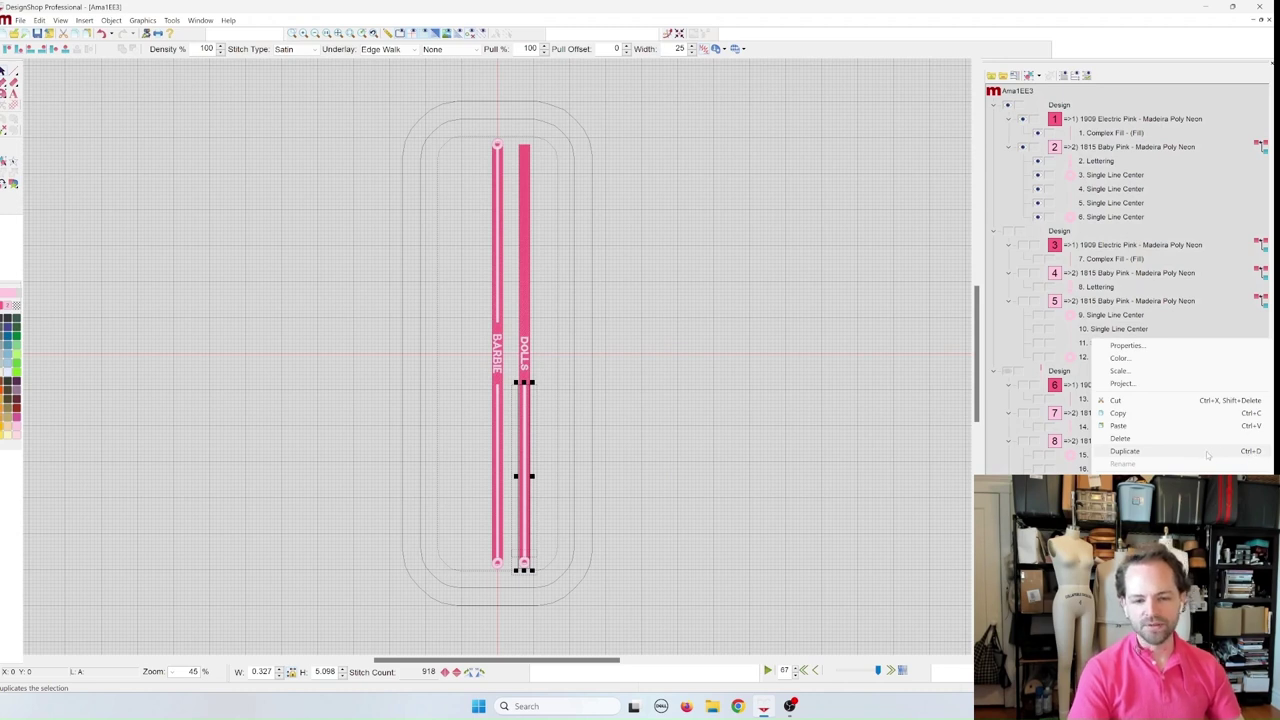
left_click(1207, 452)
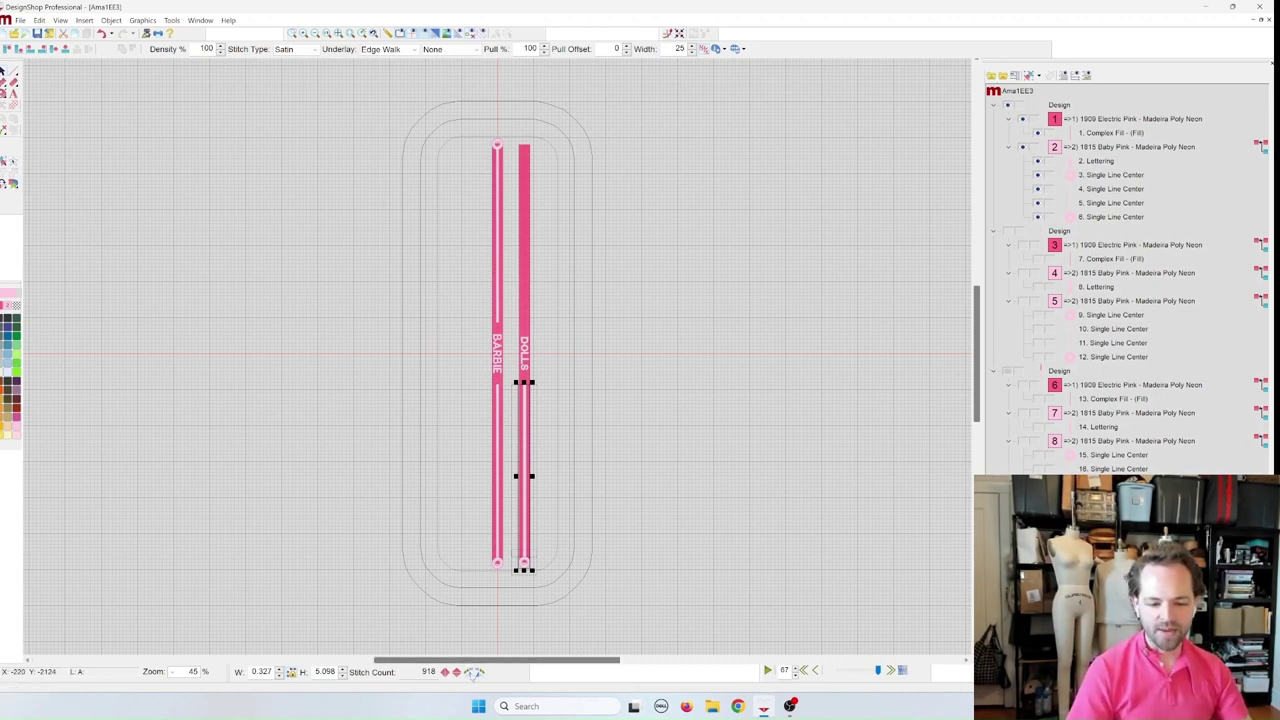
left_click(467, 672)
left_click(467, 672)
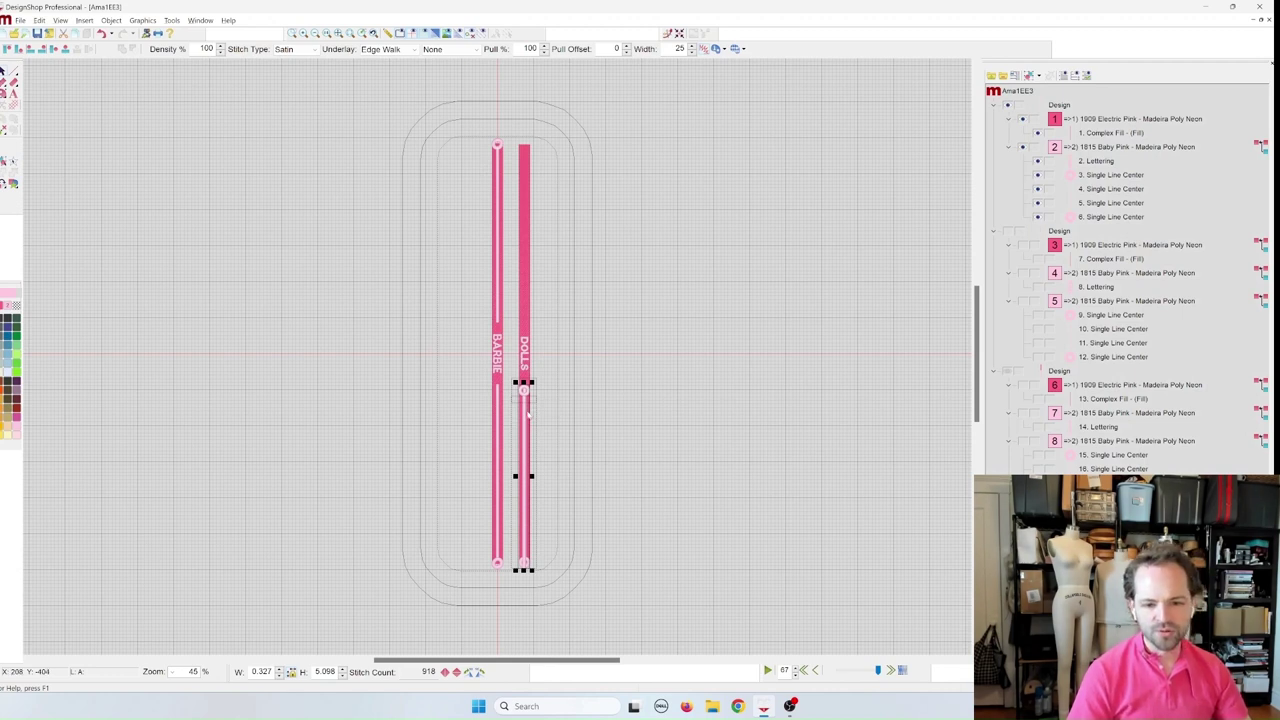
left_click_drag(525, 416, 541, 168)
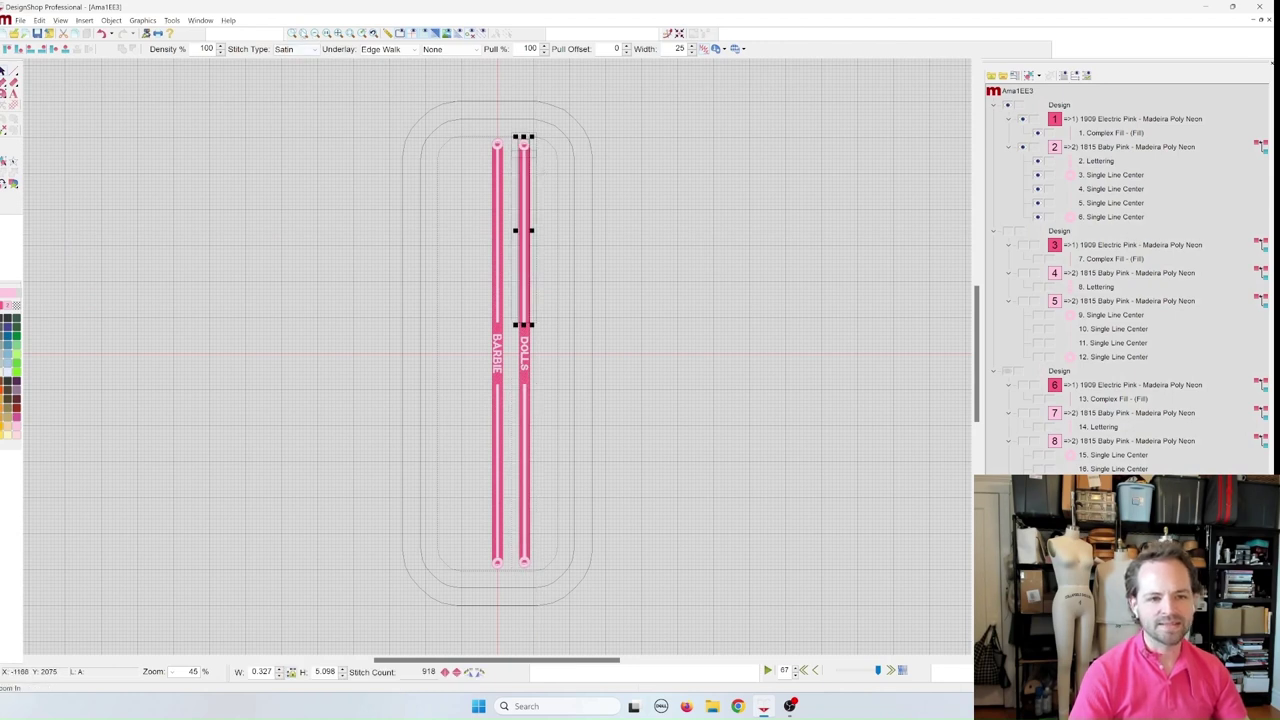
Step: Nudge the upper line run slightly up so it spans from the strip top to DOLLS
left_click(314, 34)
scroll(699, 348, "up", 3)
scroll(699, 348, "up", 1)
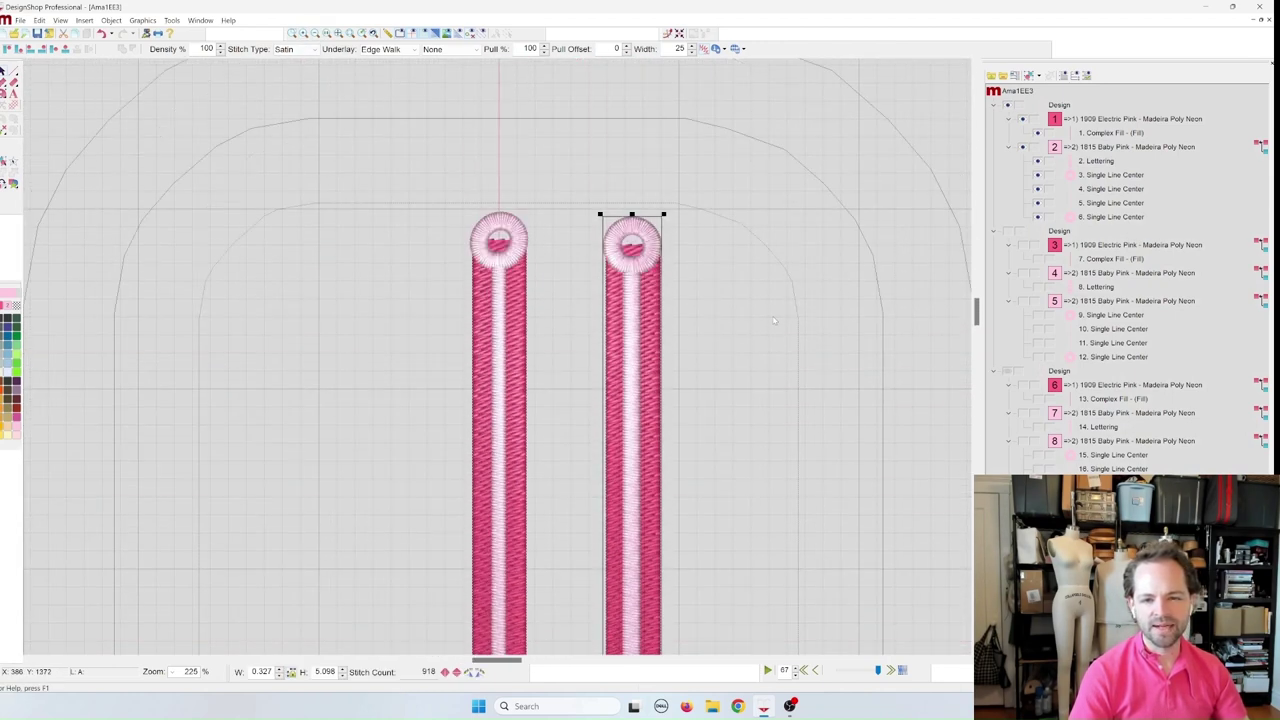
left_click_drag(651, 334, 651, 333)
scroll(700, 360, "down", 5)
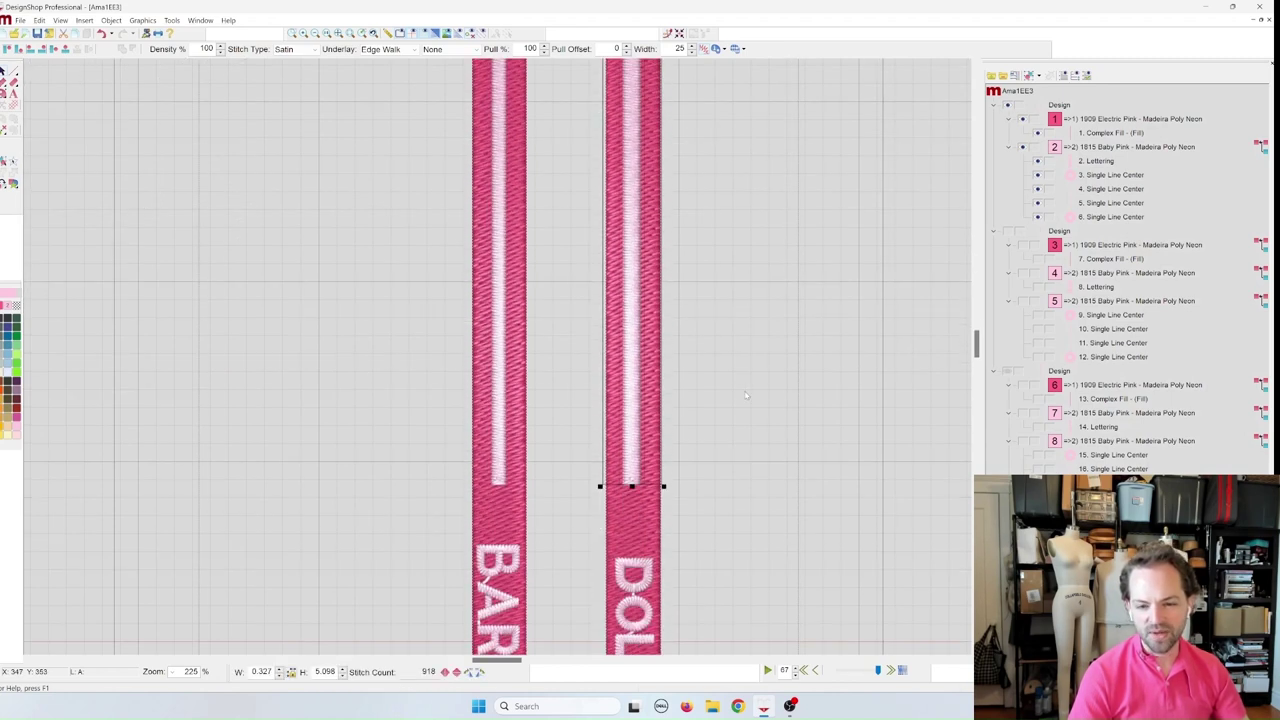
scroll(745, 396, "up", 1)
scroll(745, 396, "down", 6)
scroll(745, 397, "up", 4)
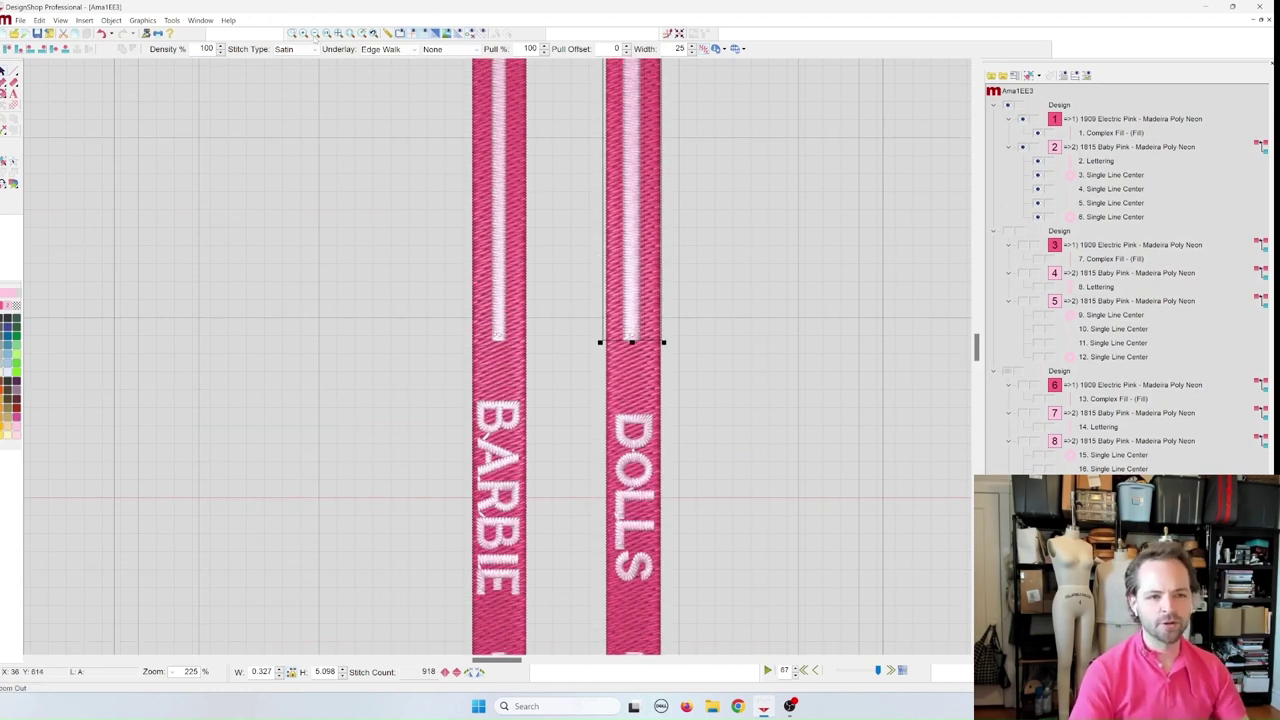
left_click(316, 34)
left_click(316, 34)
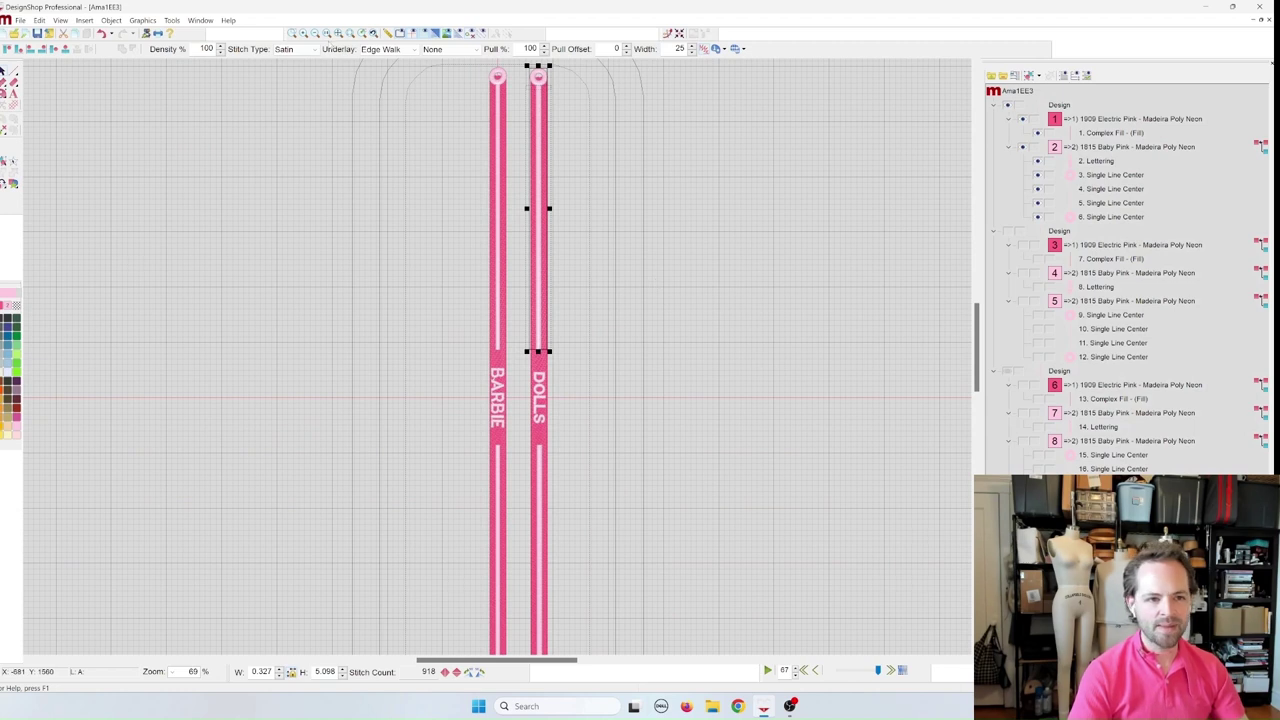
left_click(316, 34)
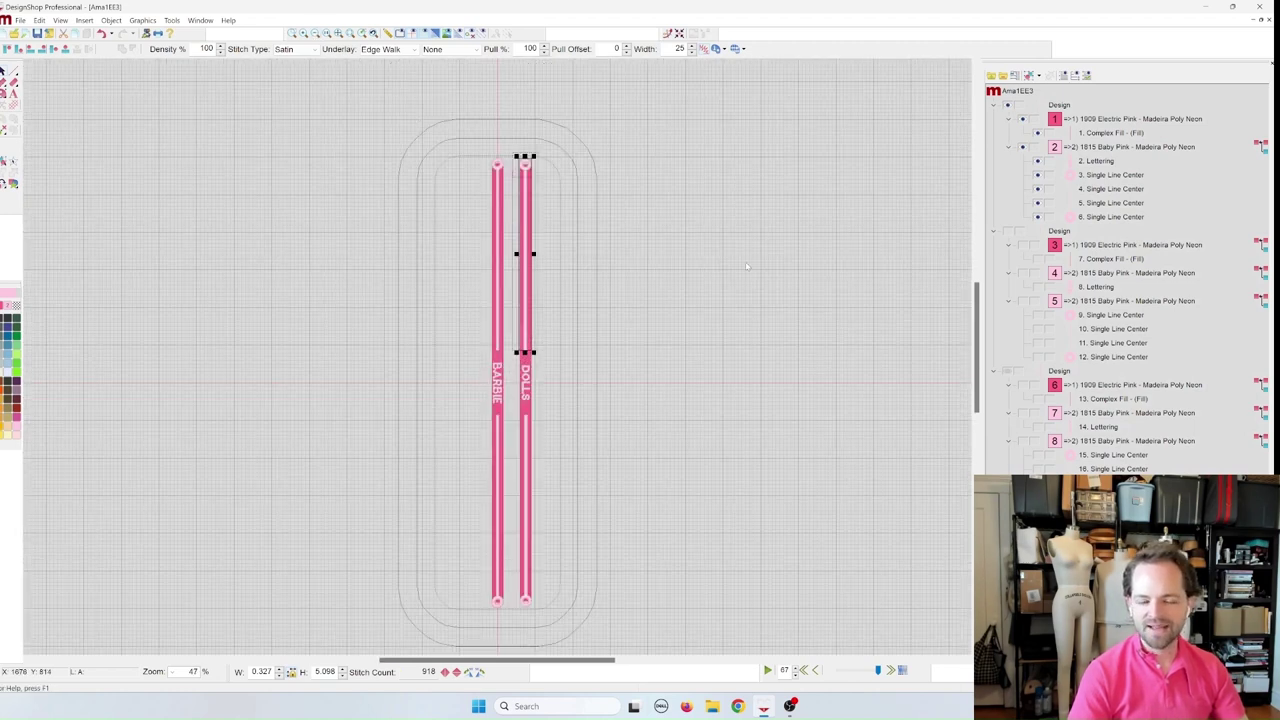
Step: Deselect, then tab through to the upper strip segment and the top ring
key("Escape")
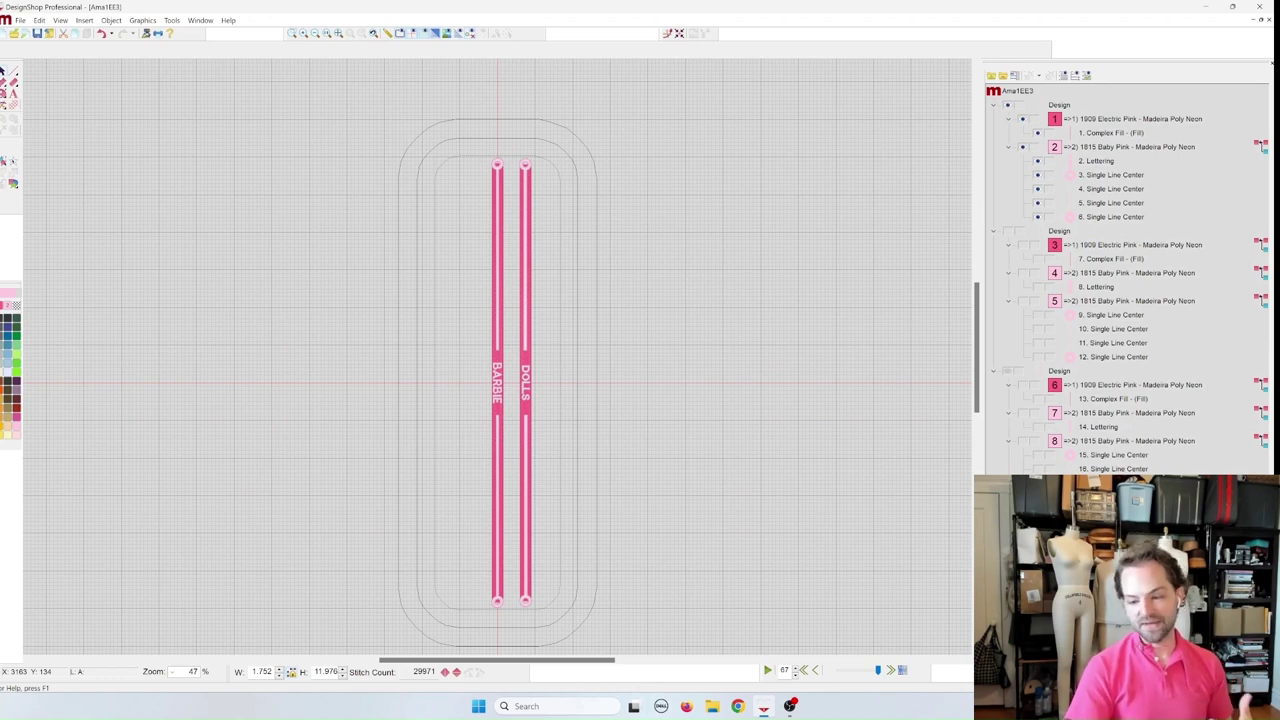
key("Tab")
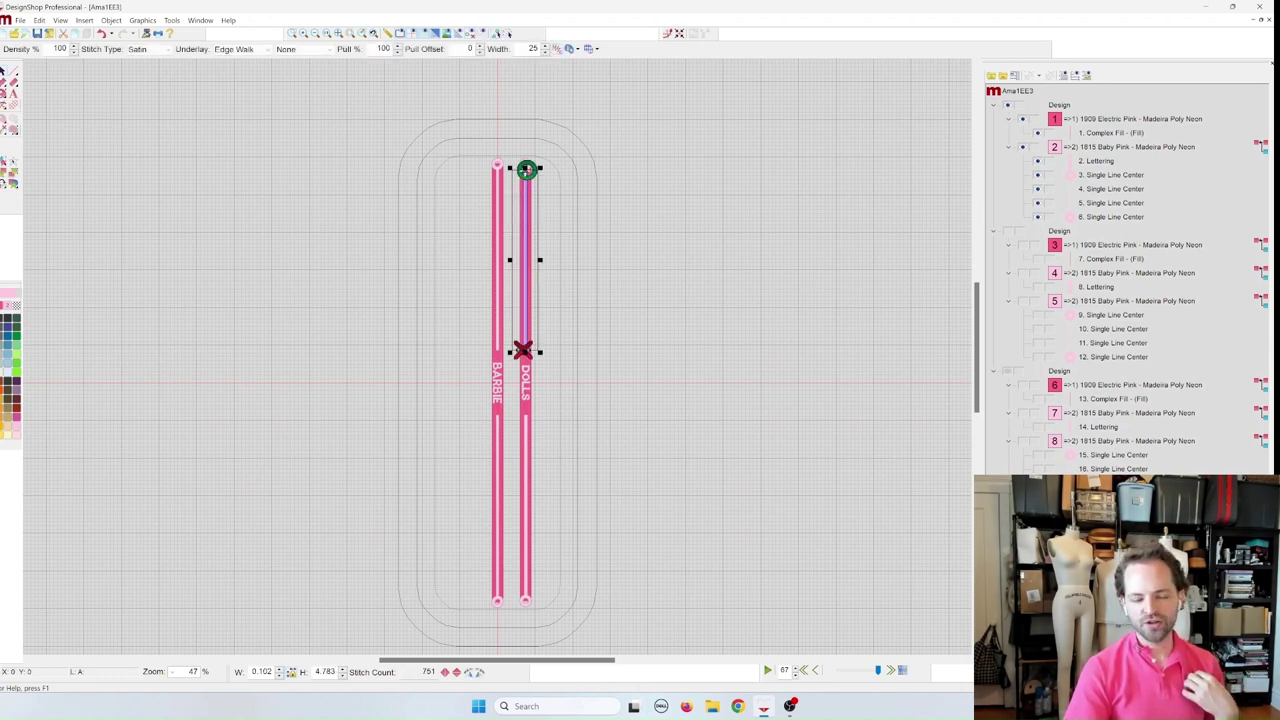
key("Tab")
key("Tab")
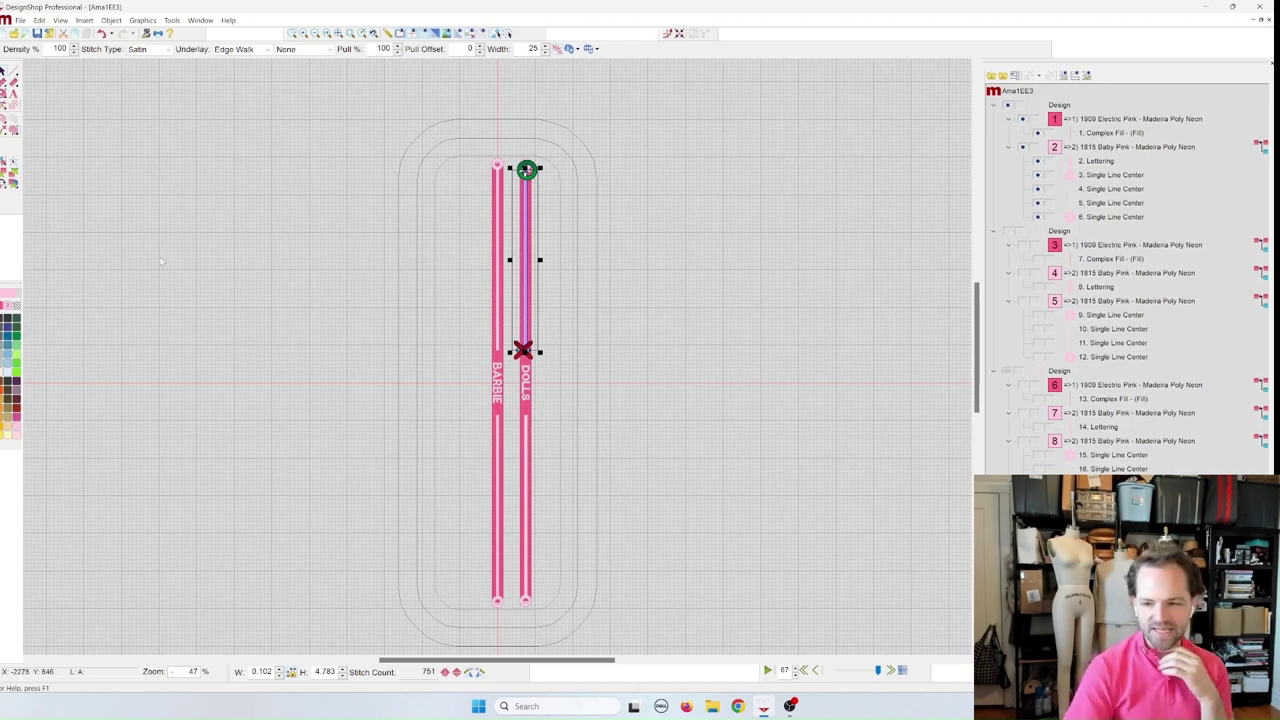
Step: Move ring object 23 after object 24 in the object list's stitch order
left_click(995, 233)
left_click(996, 246)
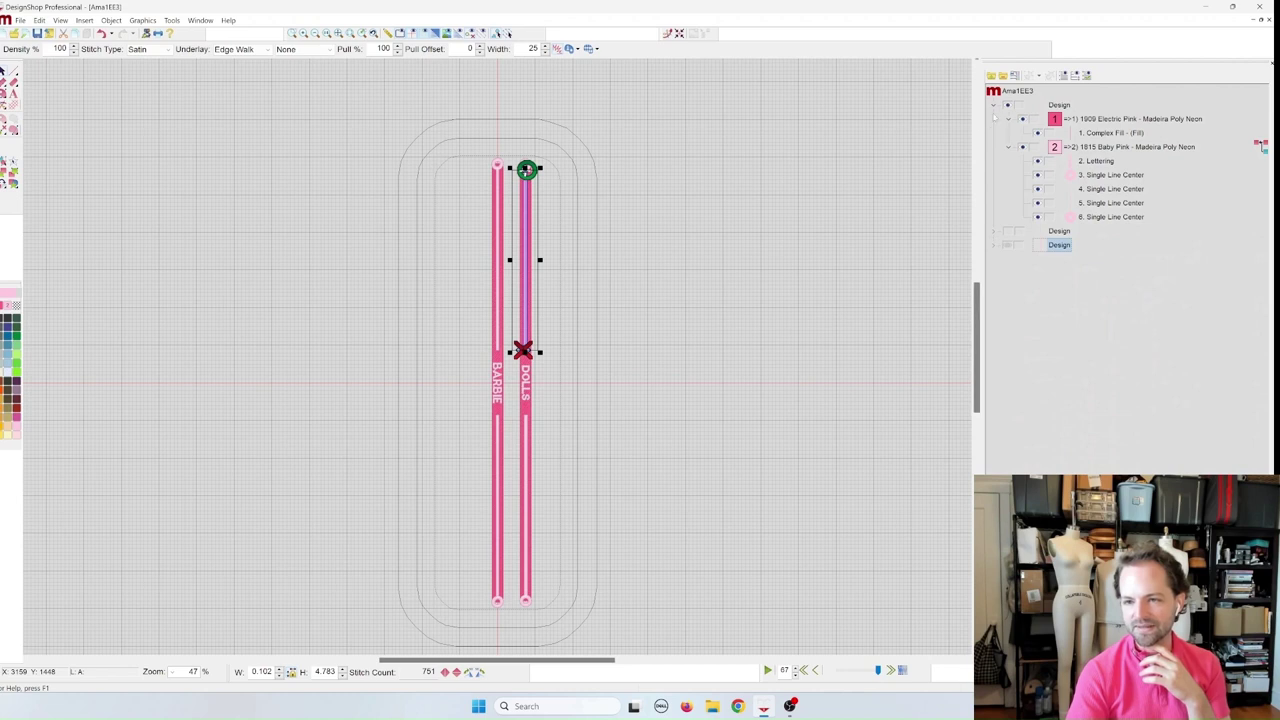
left_click(995, 106)
left_click(995, 133)
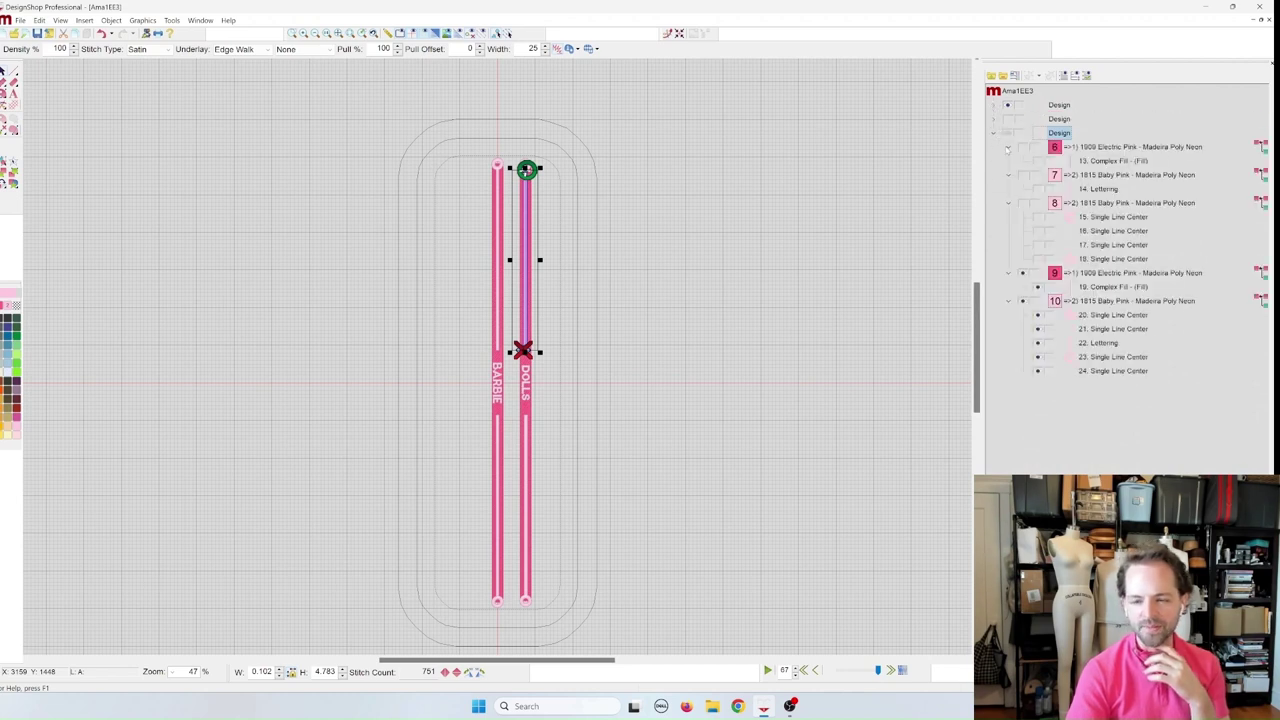
left_click(1008, 273)
left_click(1008, 175)
left_click(1008, 189)
left_click(1008, 147)
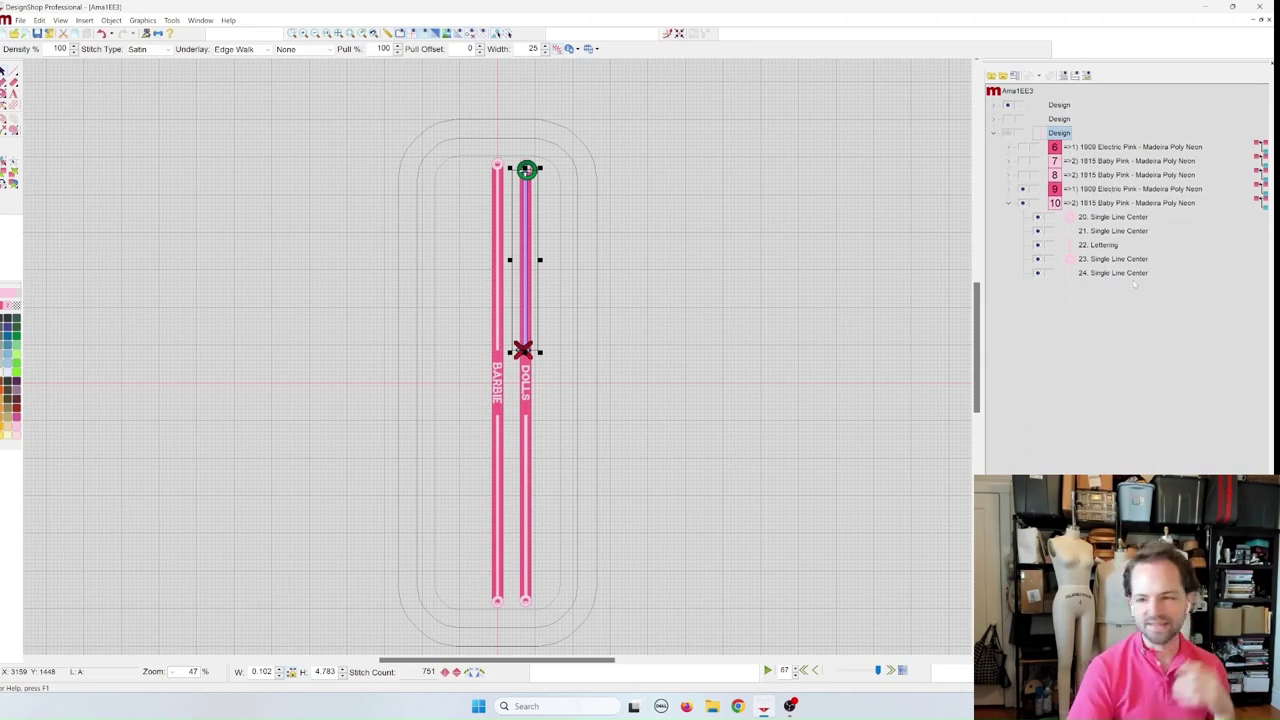
left_click(1117, 259)
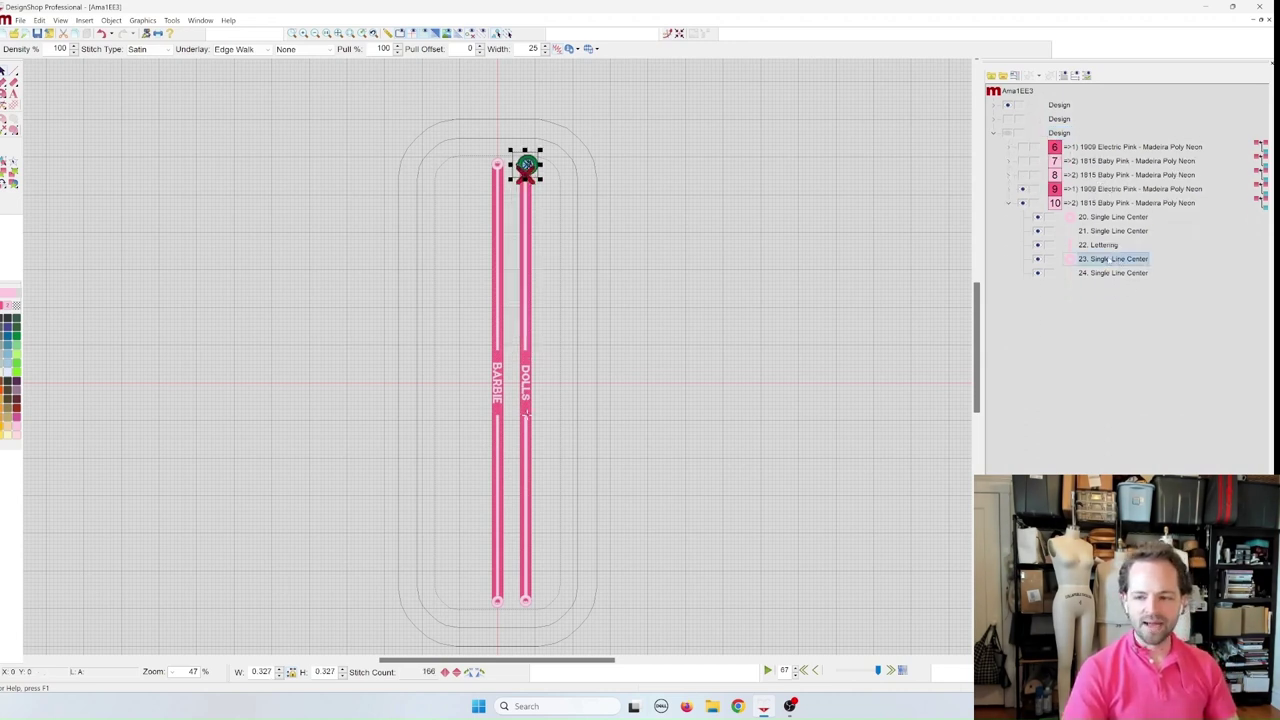
left_click_drag(1108, 264, 1112, 279)
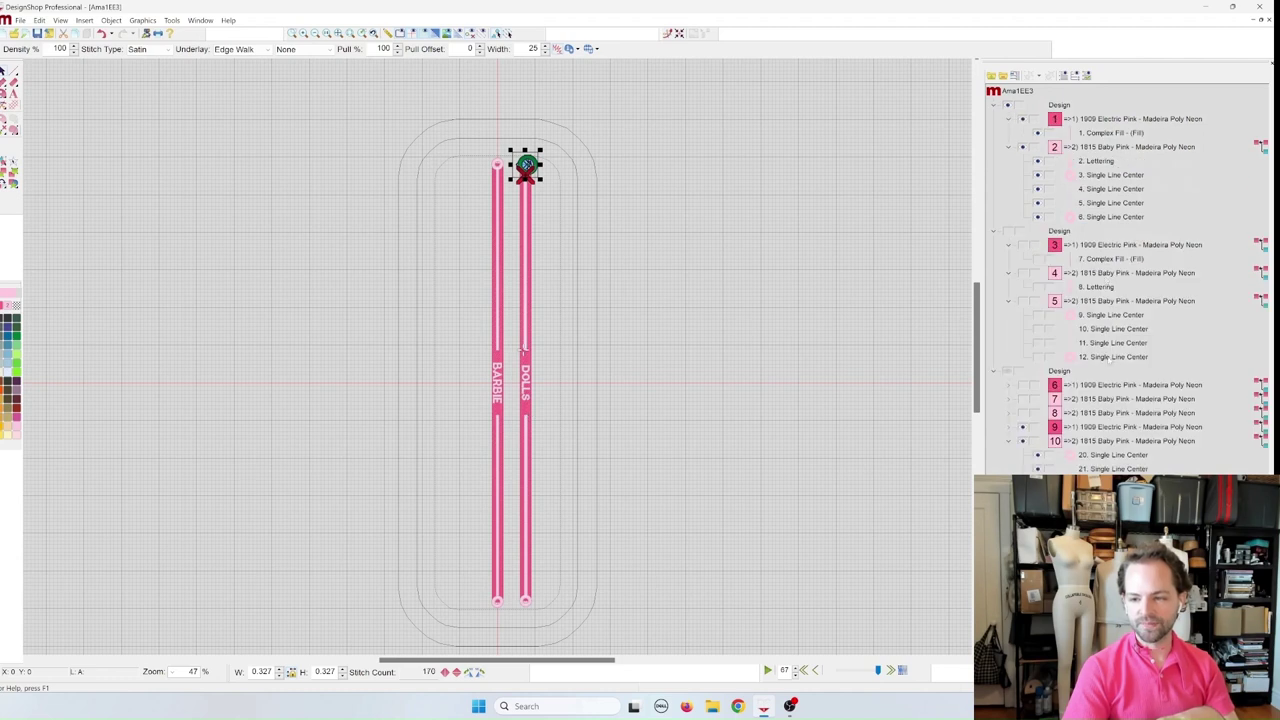
Step: Check the new order of the upper strip segment, DOLLS lettering and top ring
left_click(1008, 147)
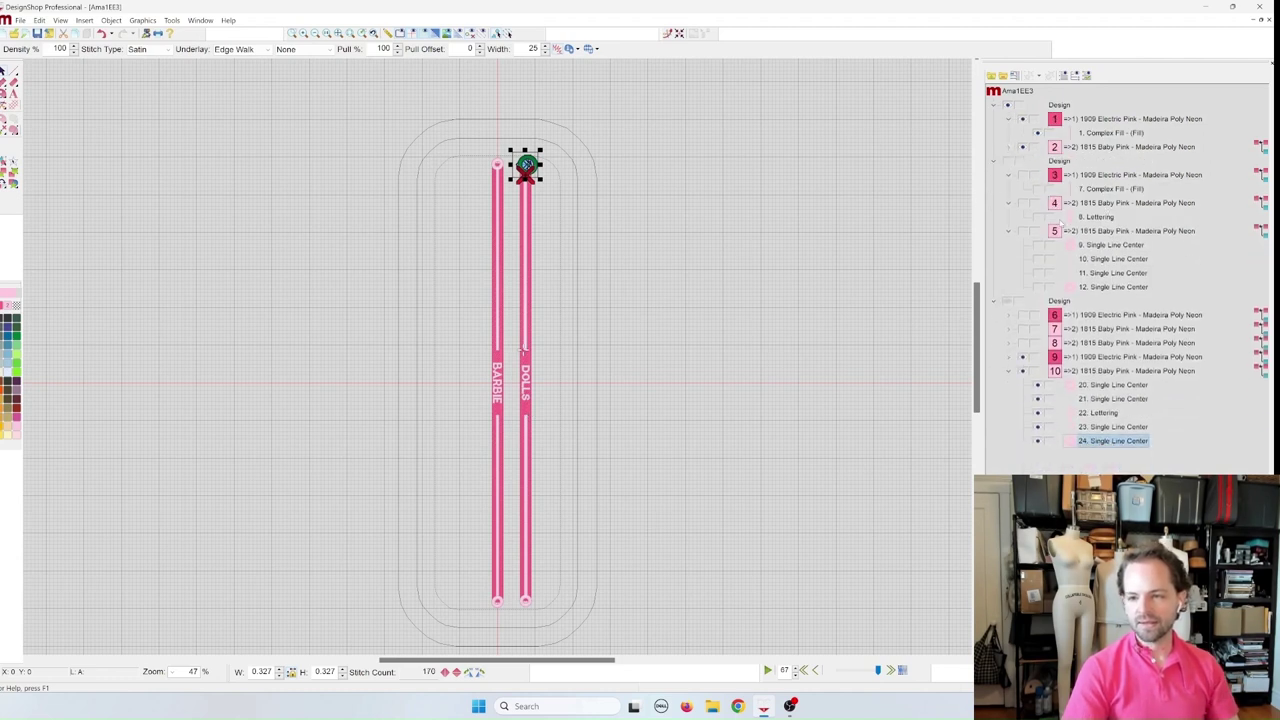
left_click(1007, 232)
left_click(1008, 175)
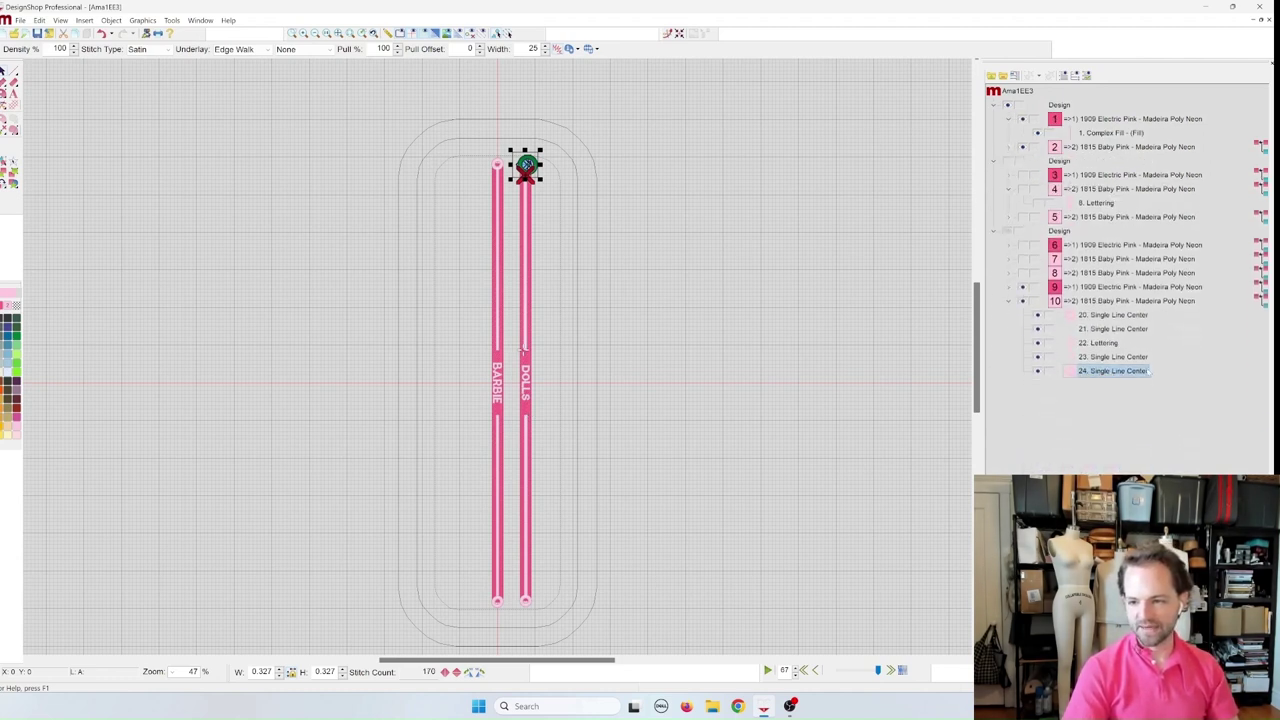
left_click(1130, 357)
left_click(1103, 343)
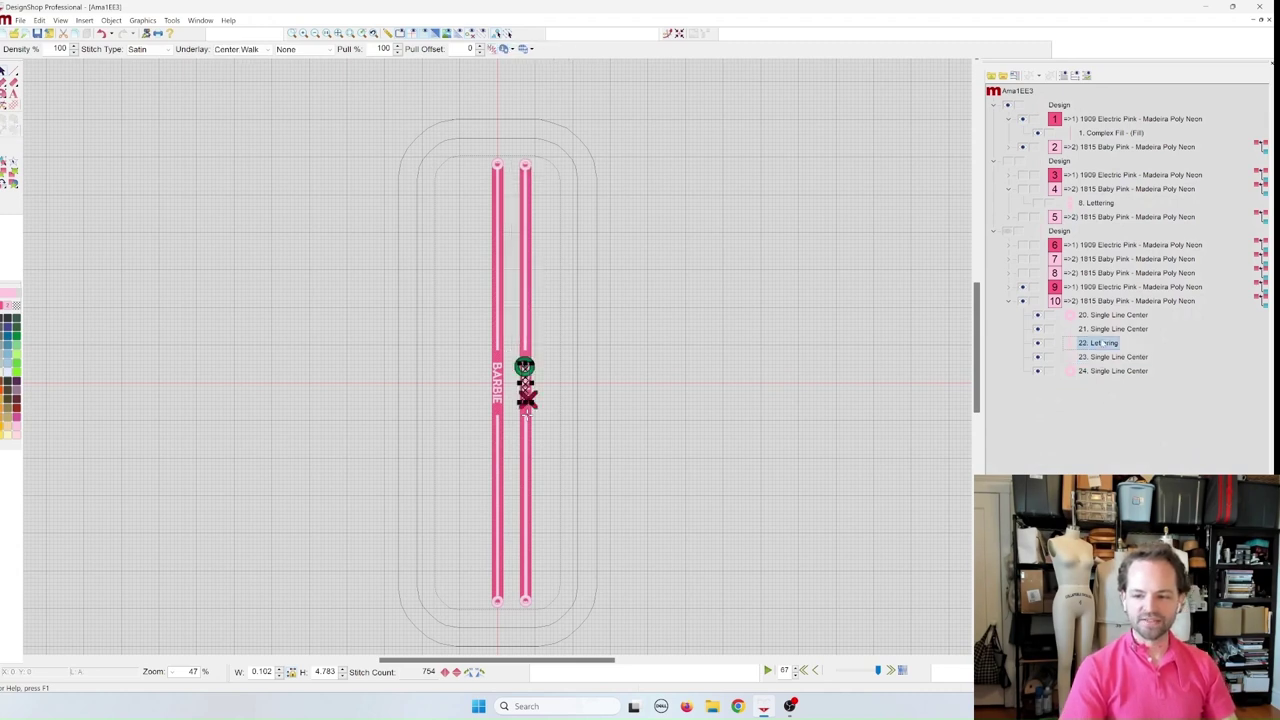
left_click(1108, 360)
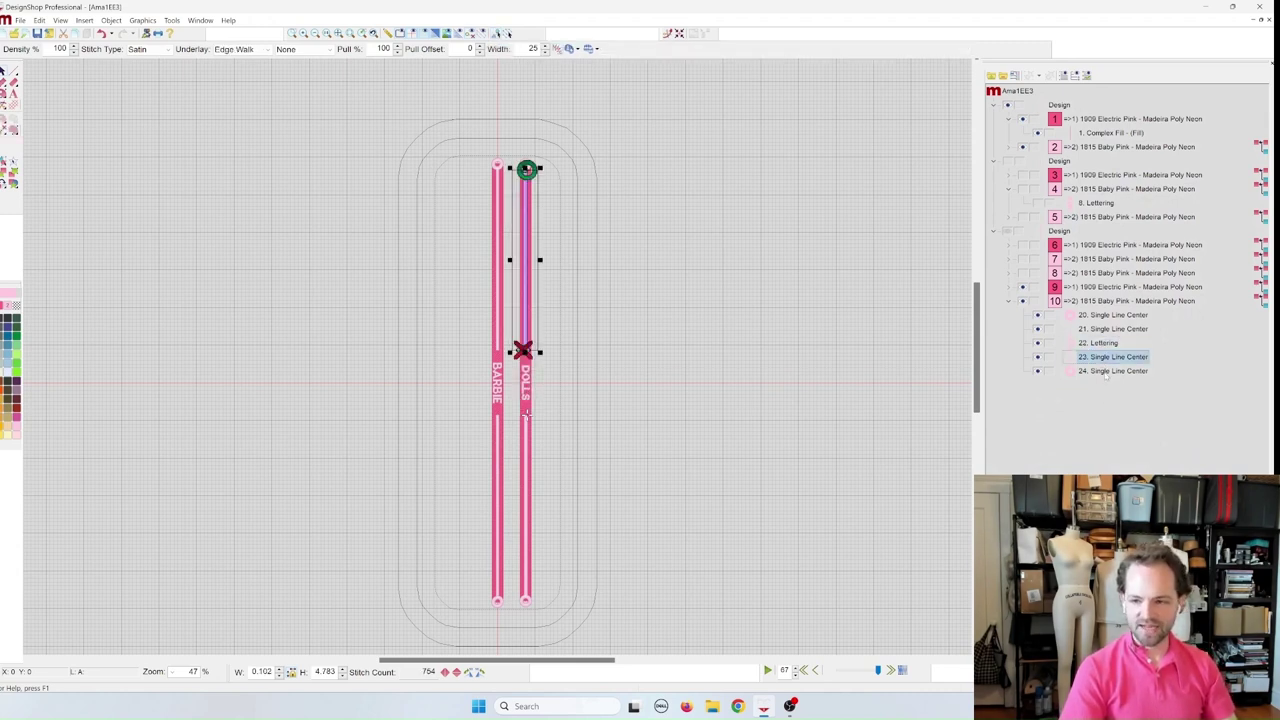
left_click(1105, 372)
left_click(1100, 358)
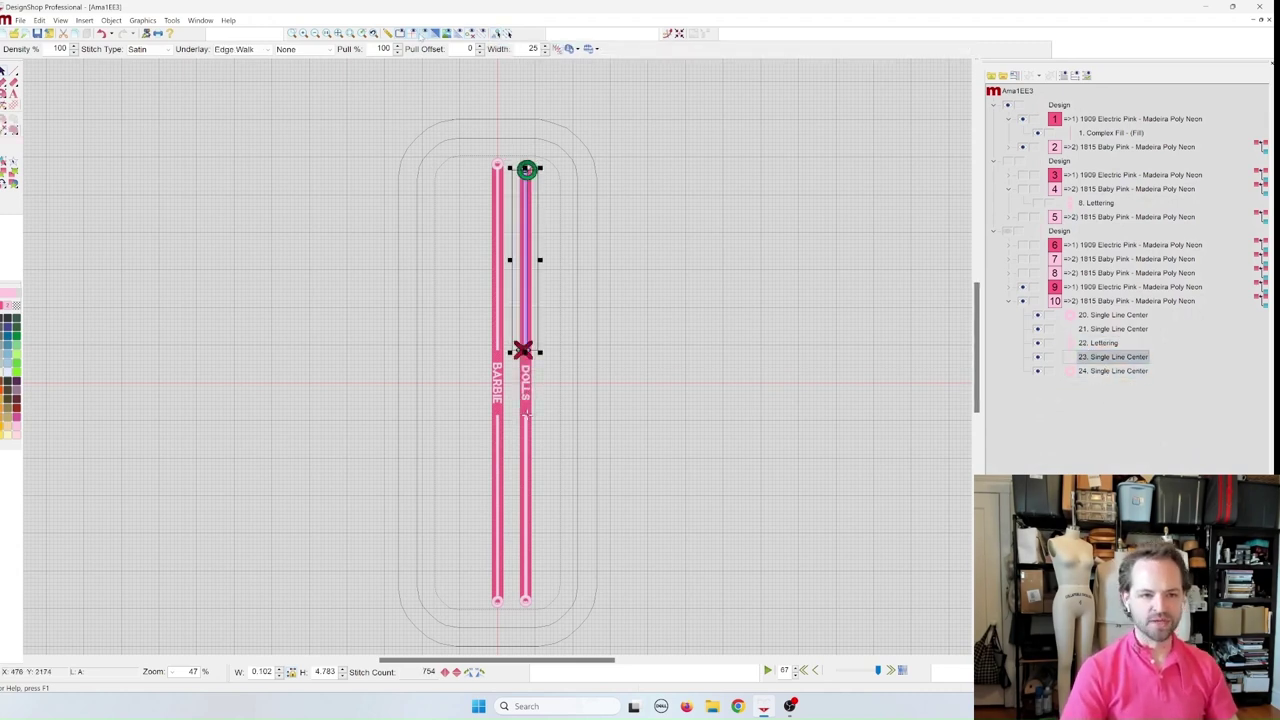
Step: Adjust the upper column's top end and centre the top ring on the strip
left_click(303, 35)
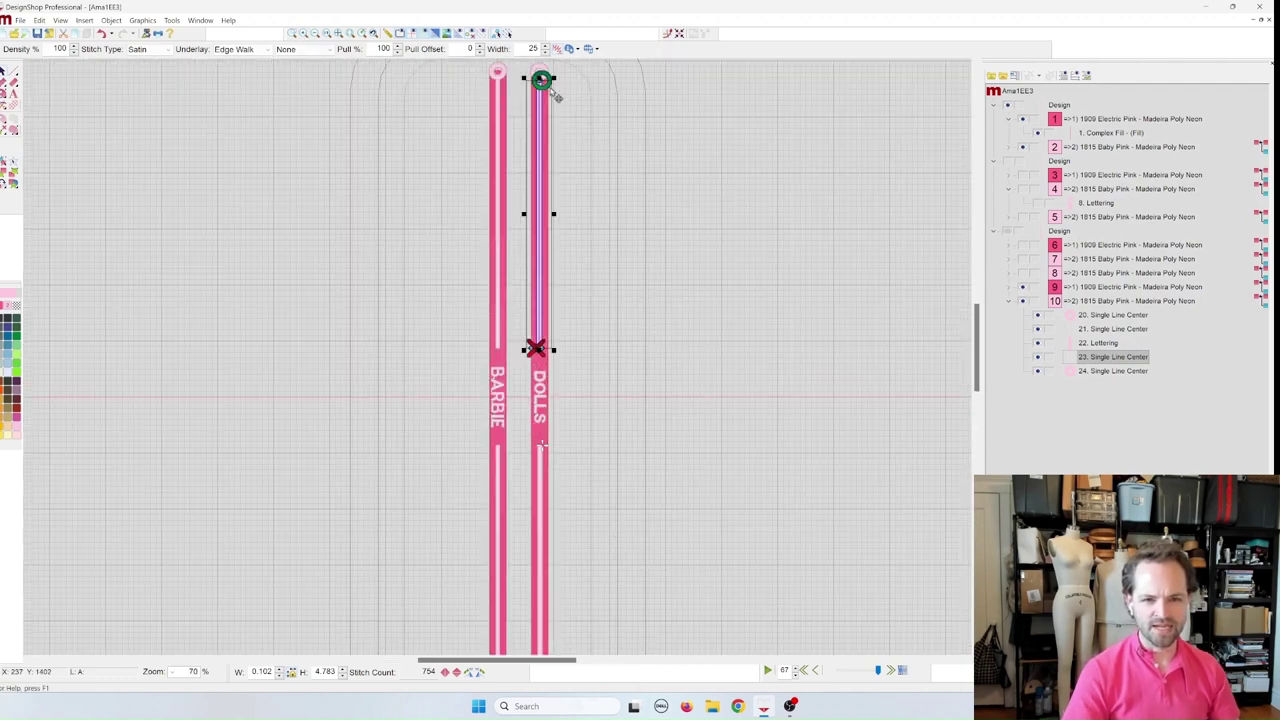
left_click(538, 377)
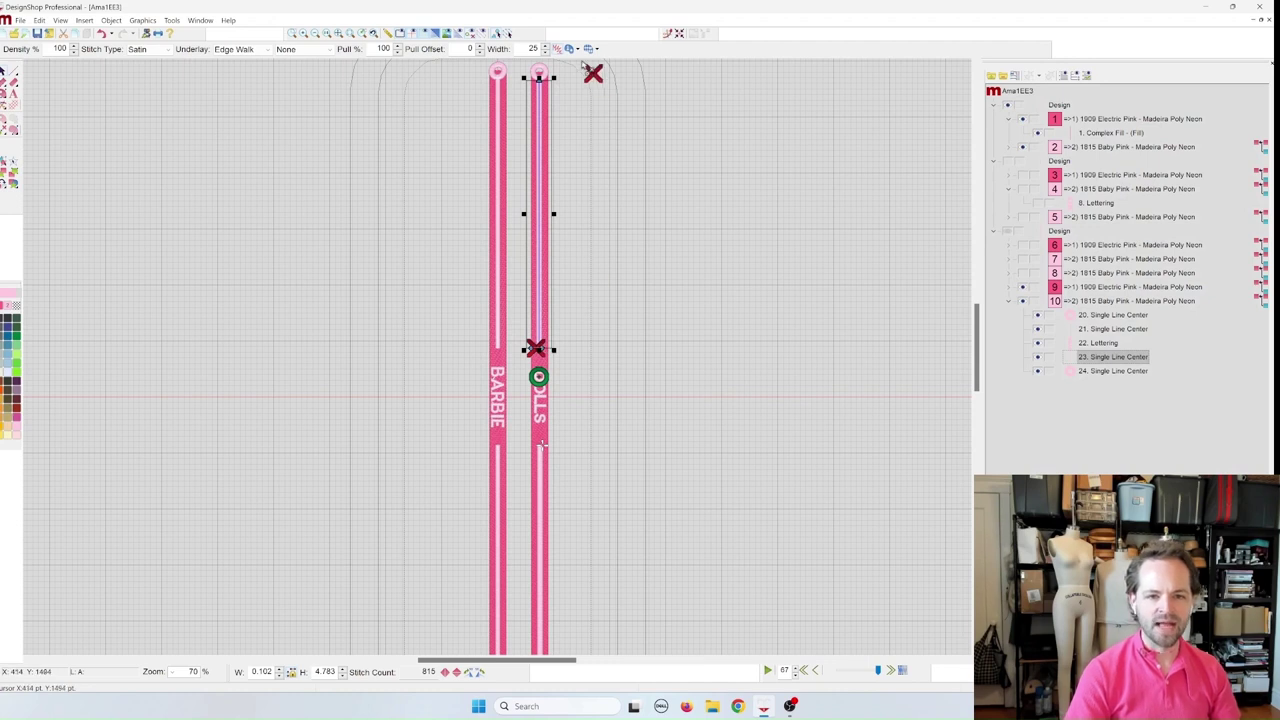
left_click(540, 70)
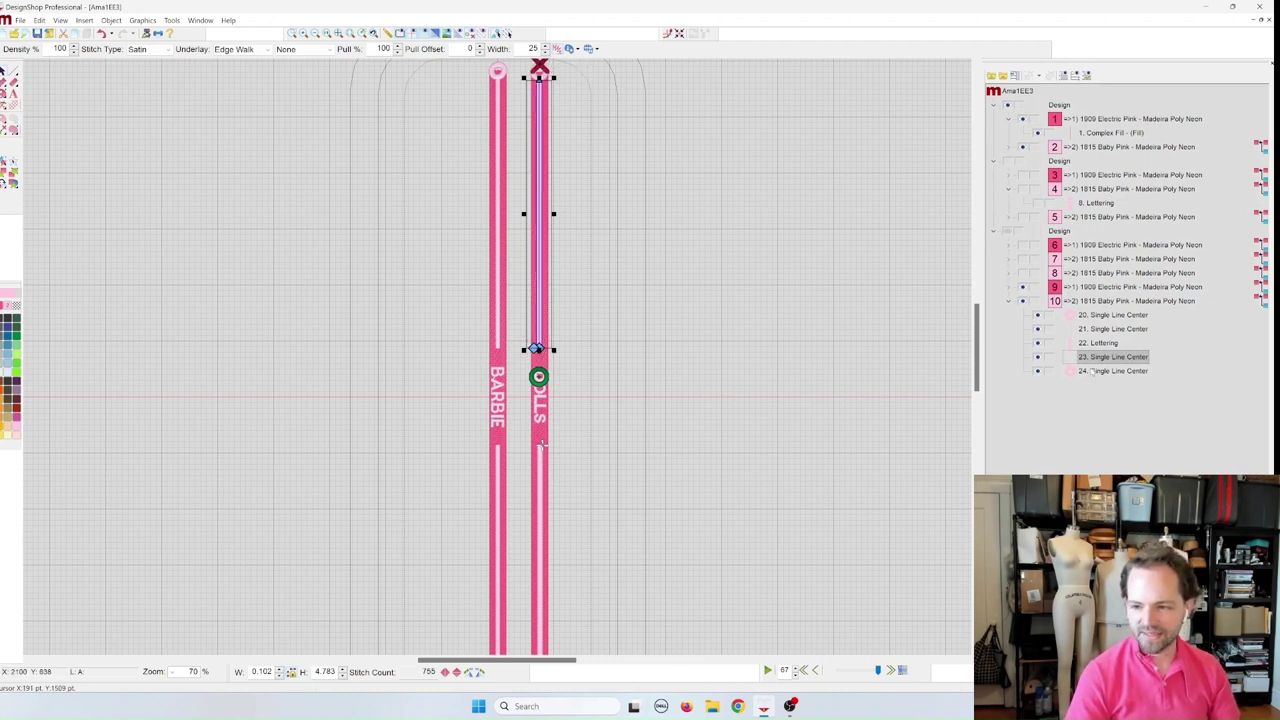
left_click(540, 77)
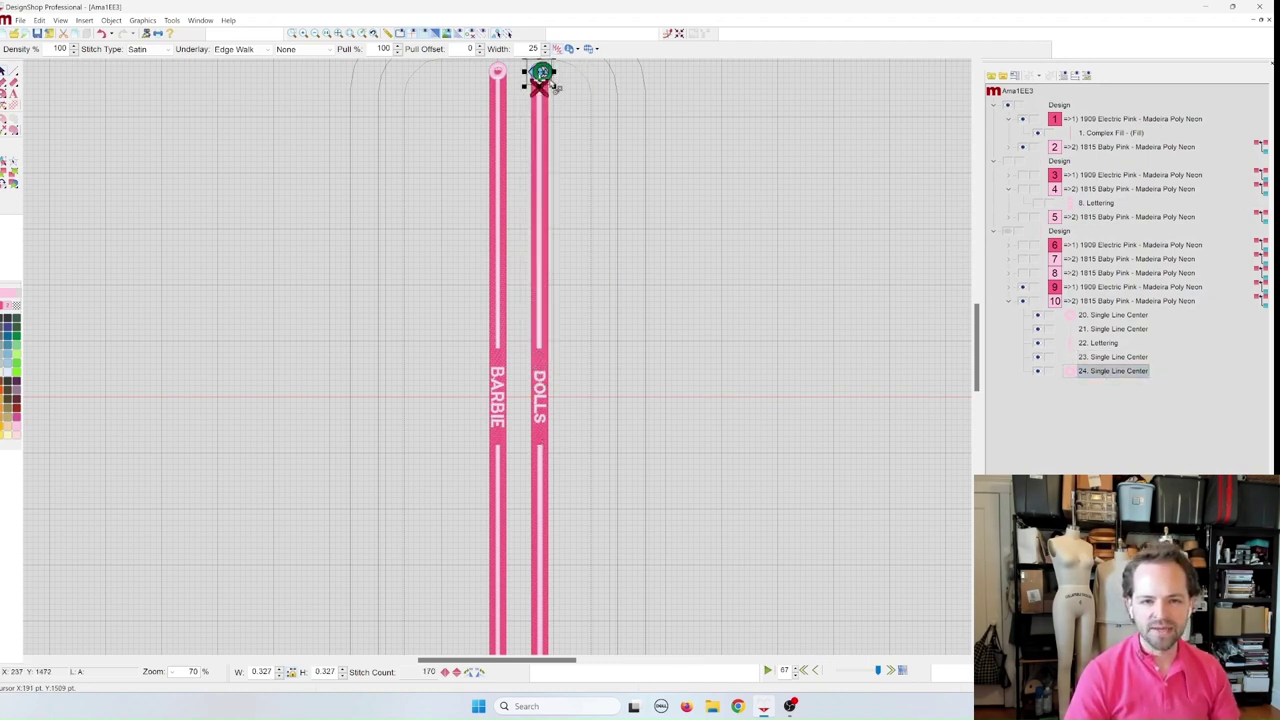
left_click_drag(541, 78, 537, 78)
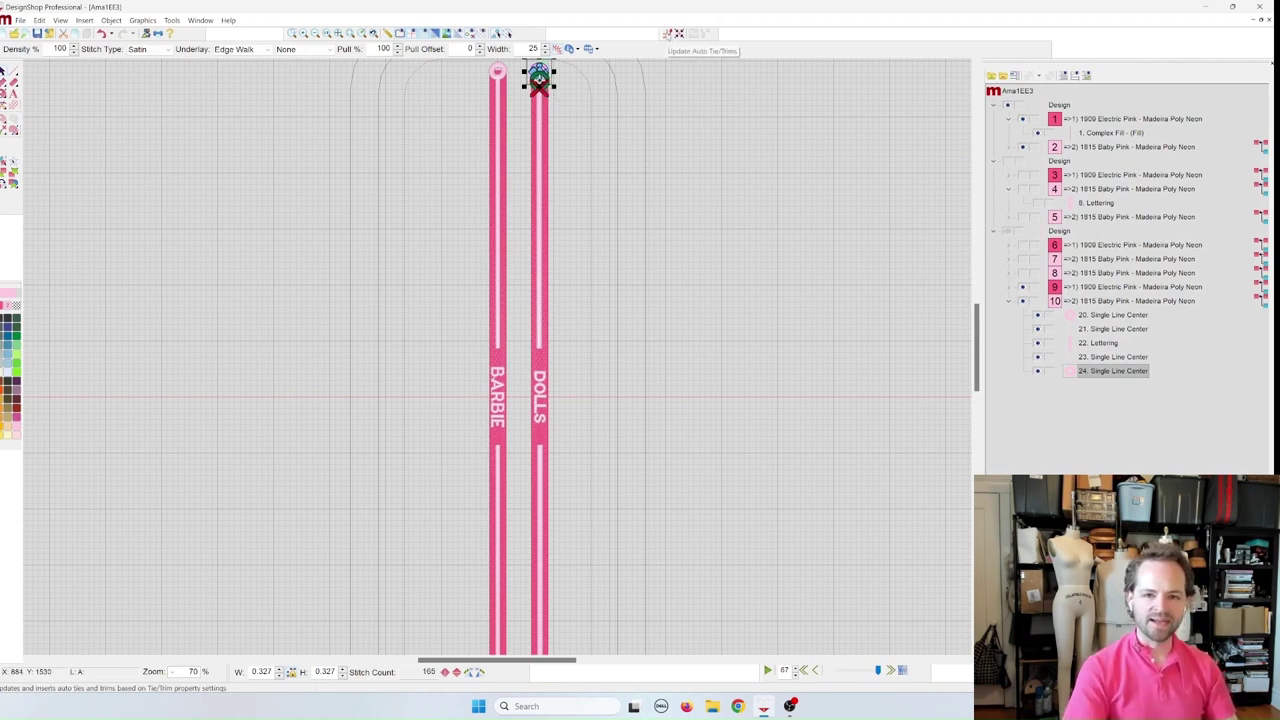
Step: Update auto ties and trims, then expand the third design group in the object list
left_click(672, 34)
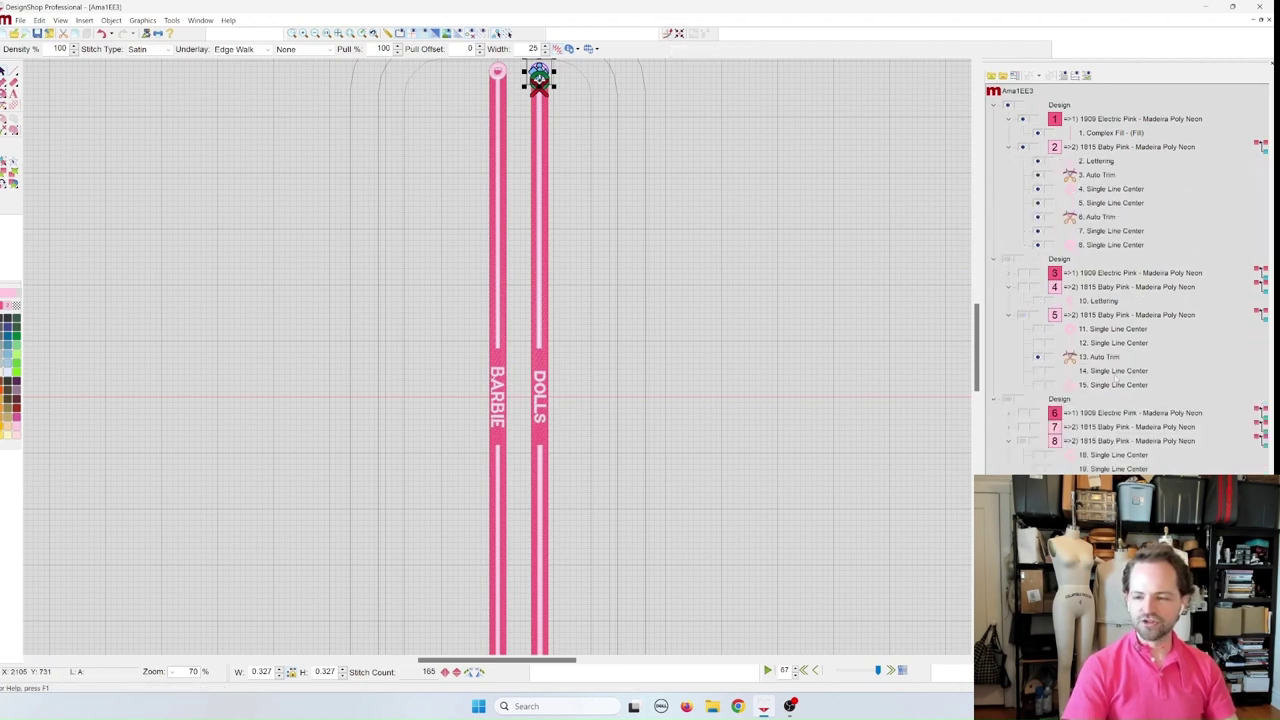
left_click(995, 110)
left_click(993, 119)
left_click(993, 133)
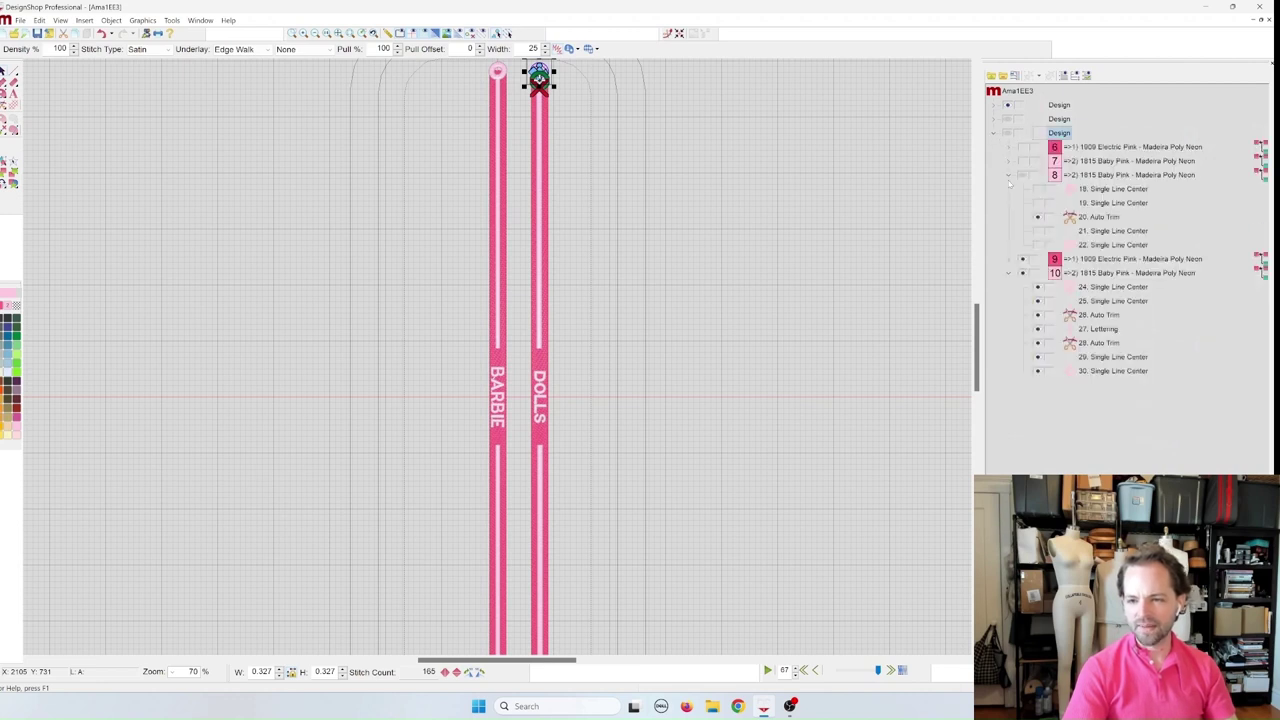
left_click(1008, 175)
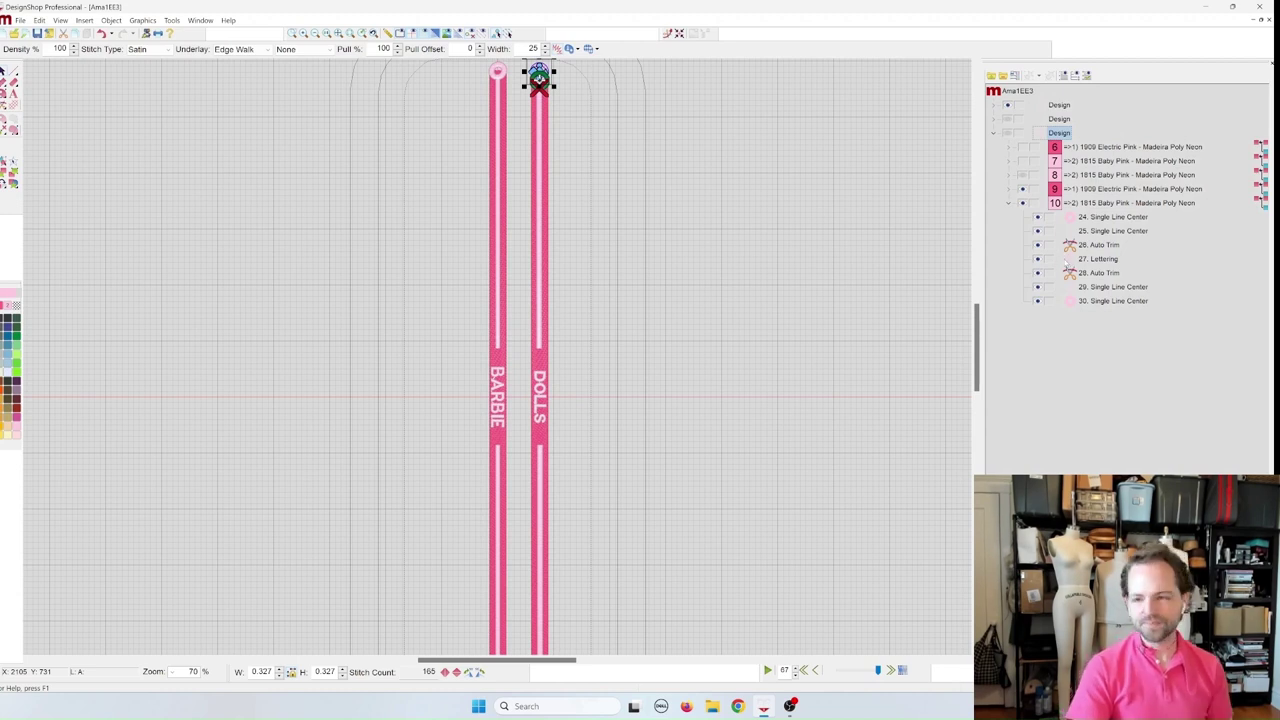
Step: Verify objects 24–30 stitch as bottom ring, lower run, DOLLS, upper run, top ring
left_click(1110, 217)
scroll(782, 331, "down", 2)
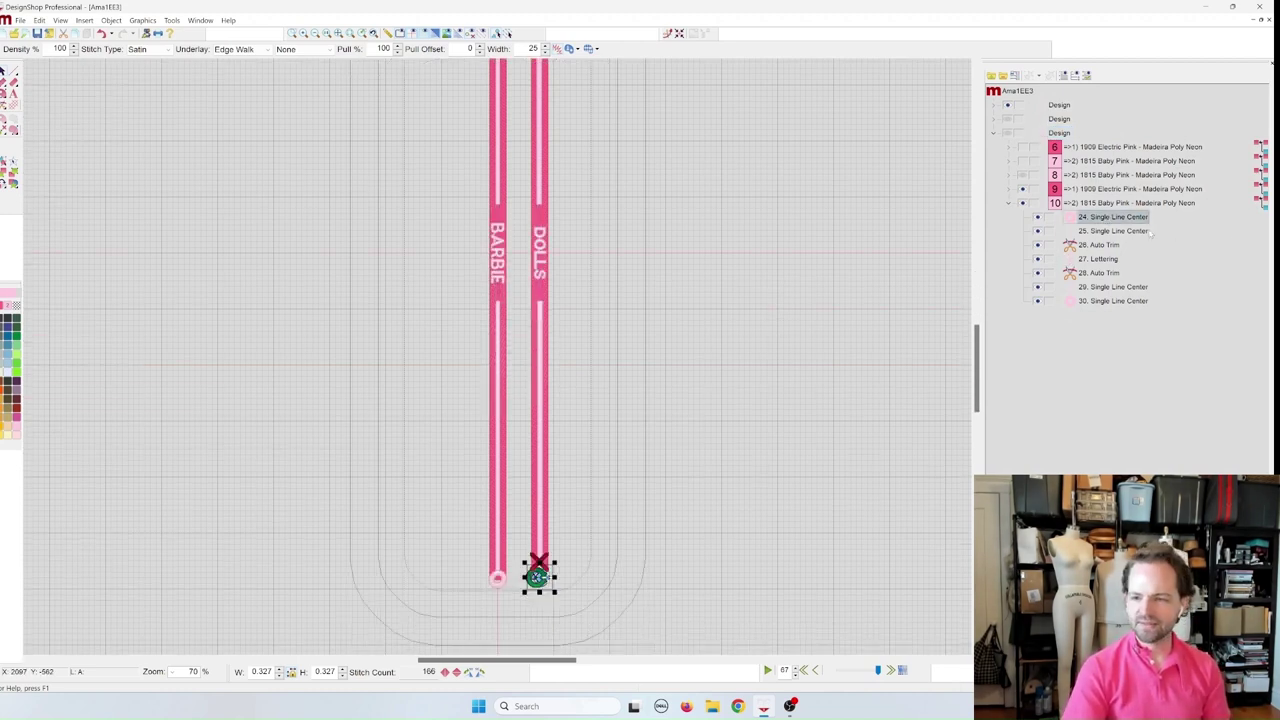
left_click(1112, 231)
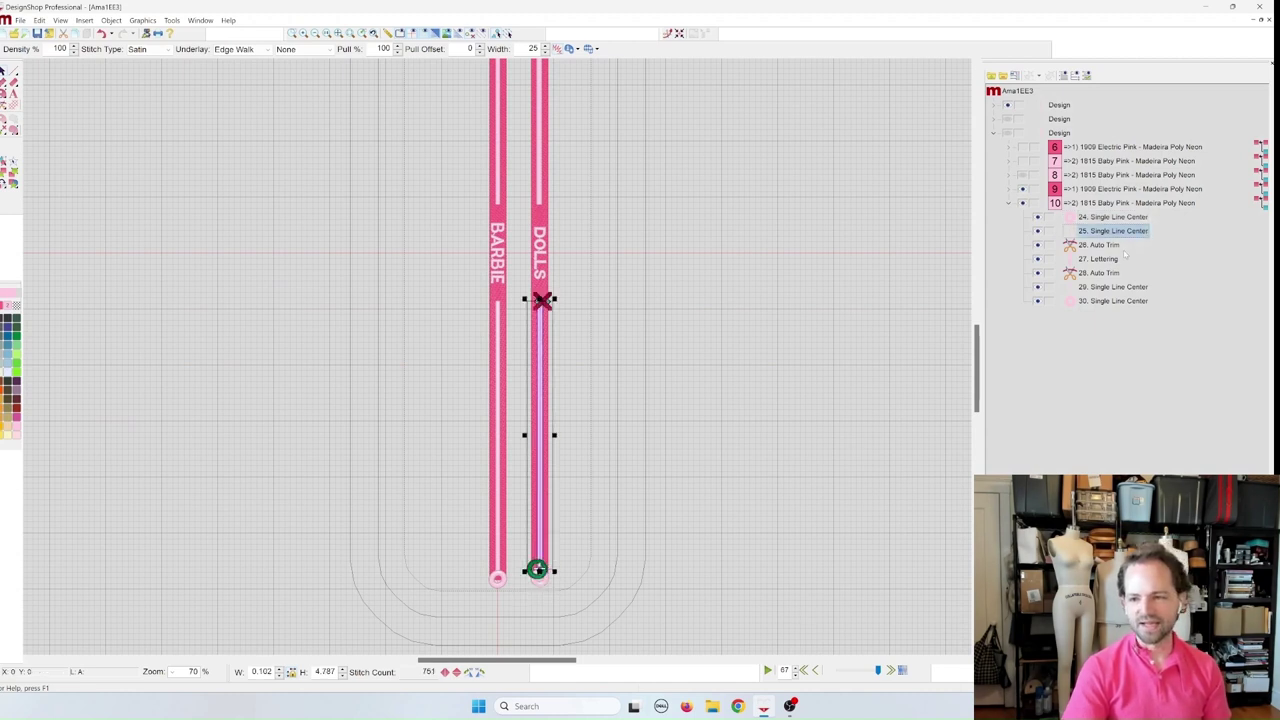
left_click(1108, 259)
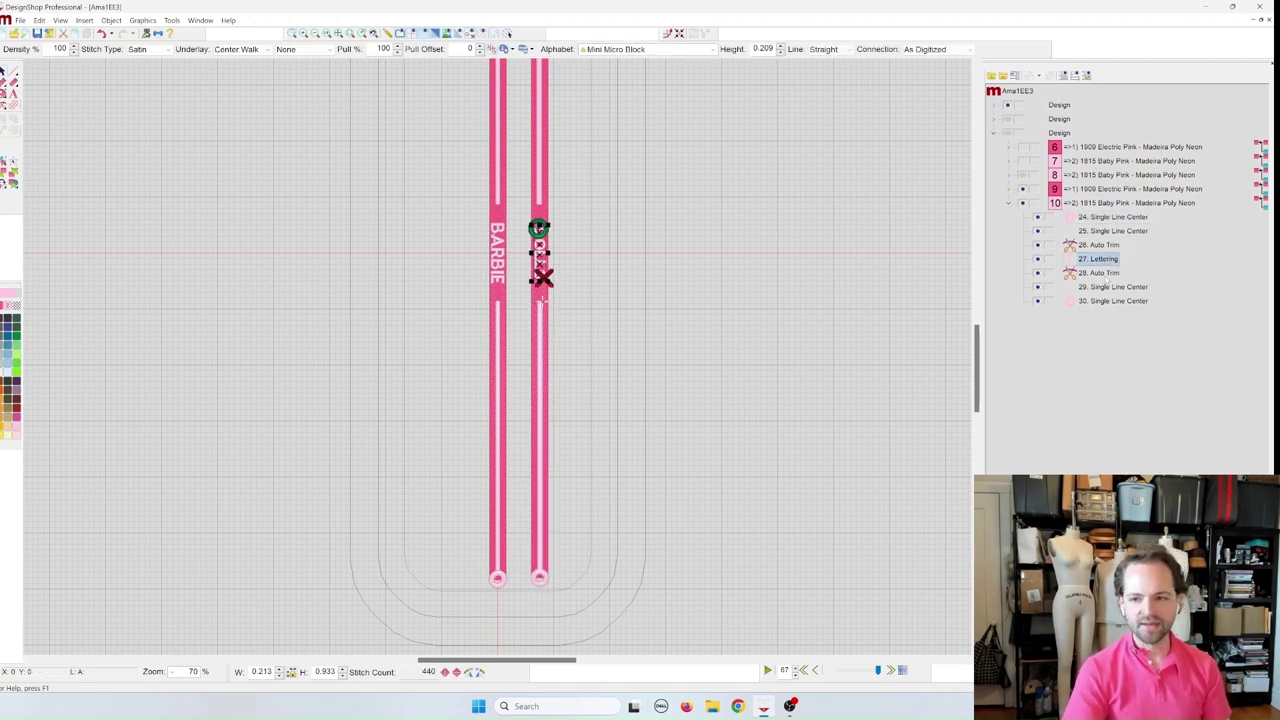
left_click(1104, 287)
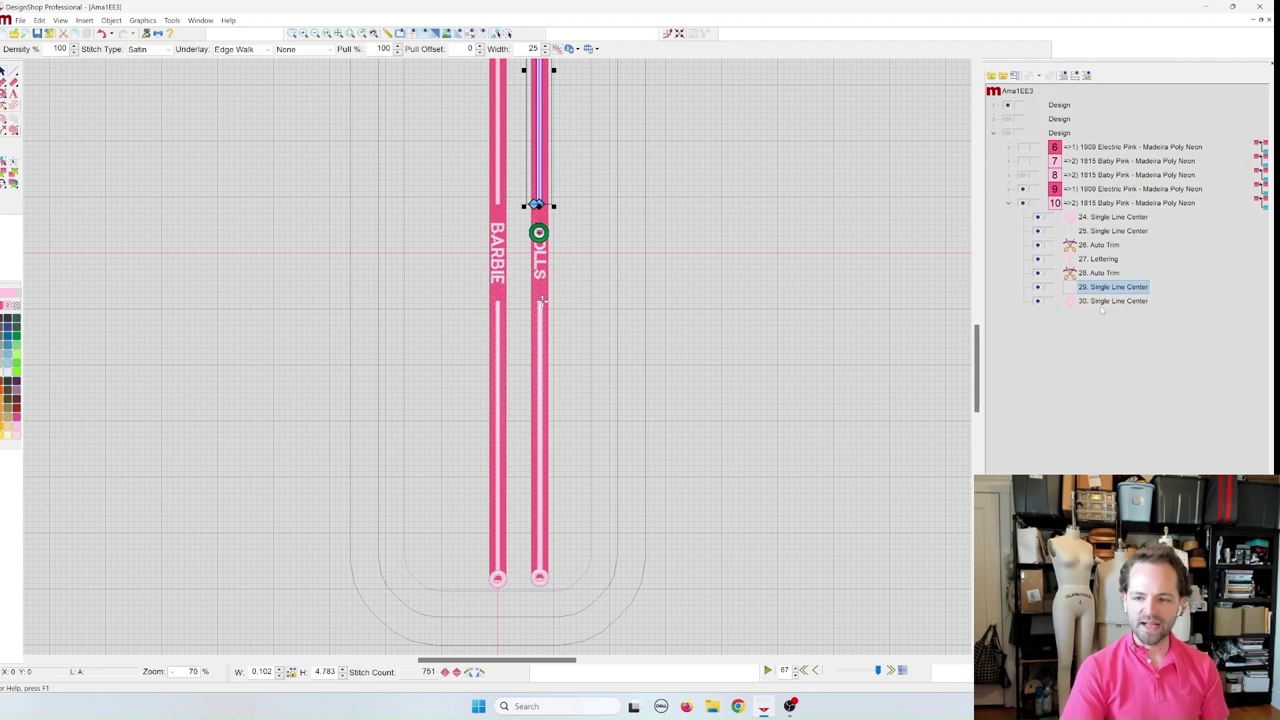
scroll(997, 293, "up", 3)
left_click(1136, 306)
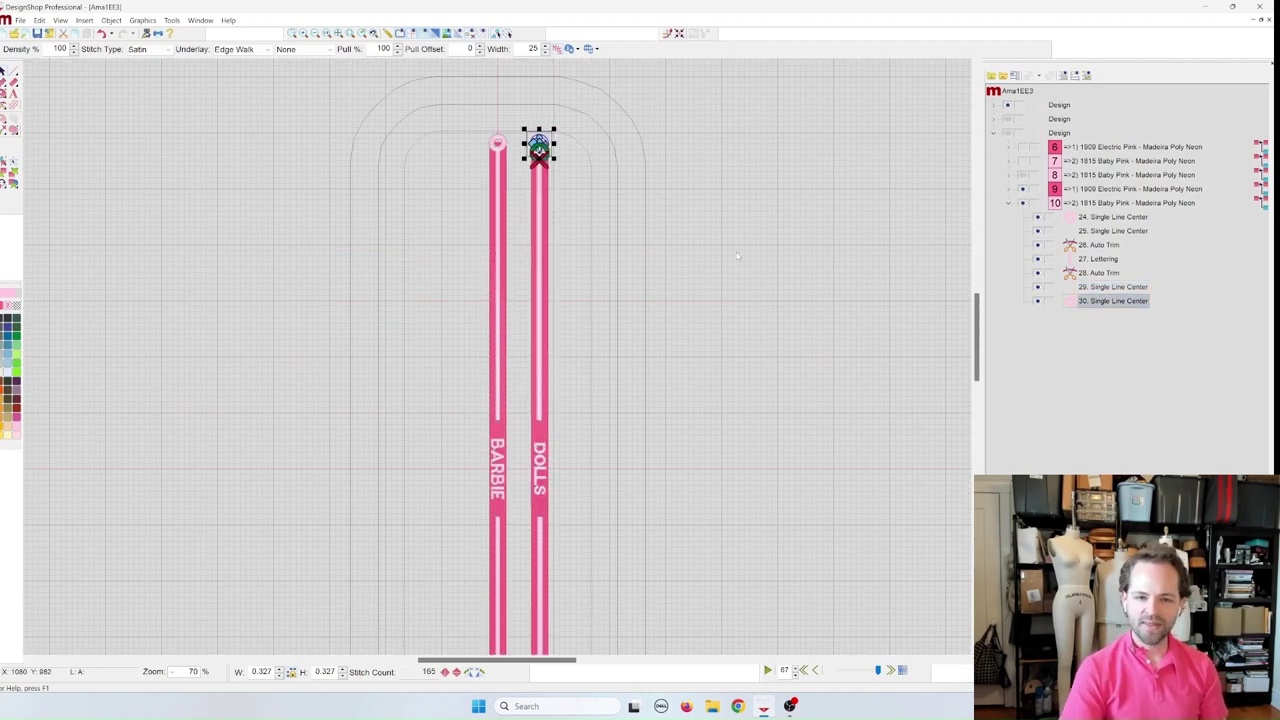
left_click(856, 240)
scroll(856, 240, "down", 1)
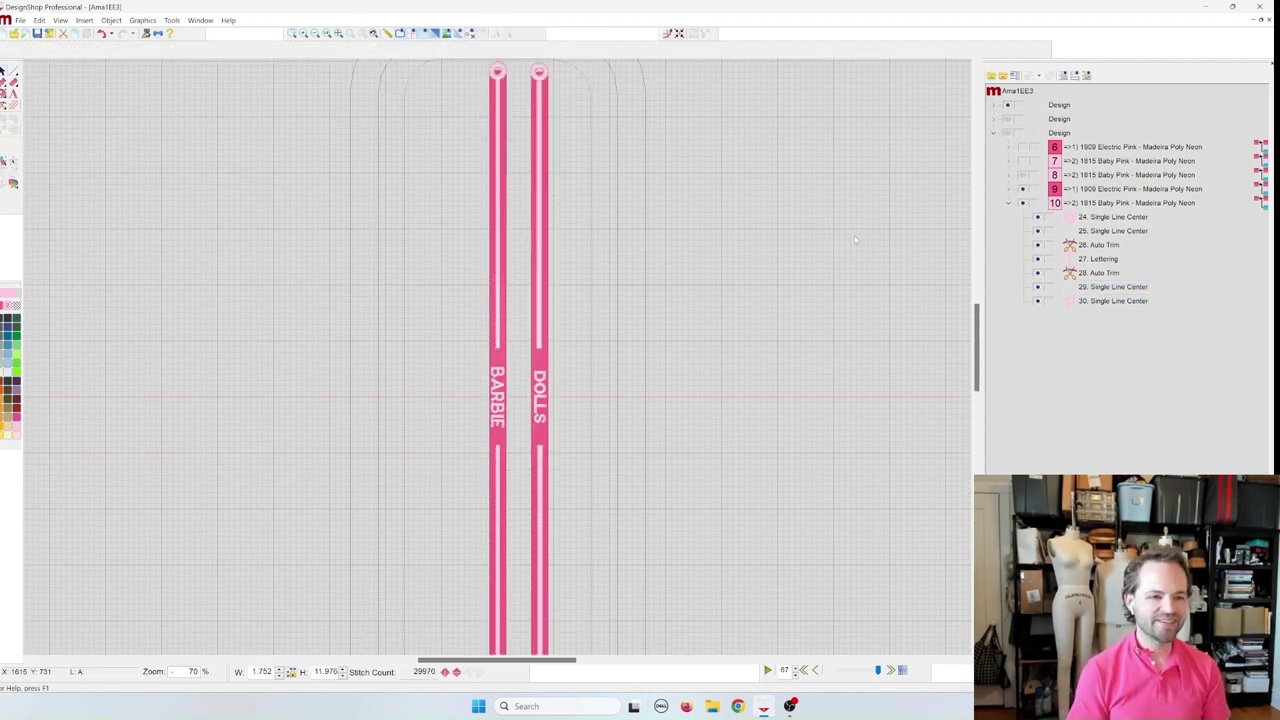